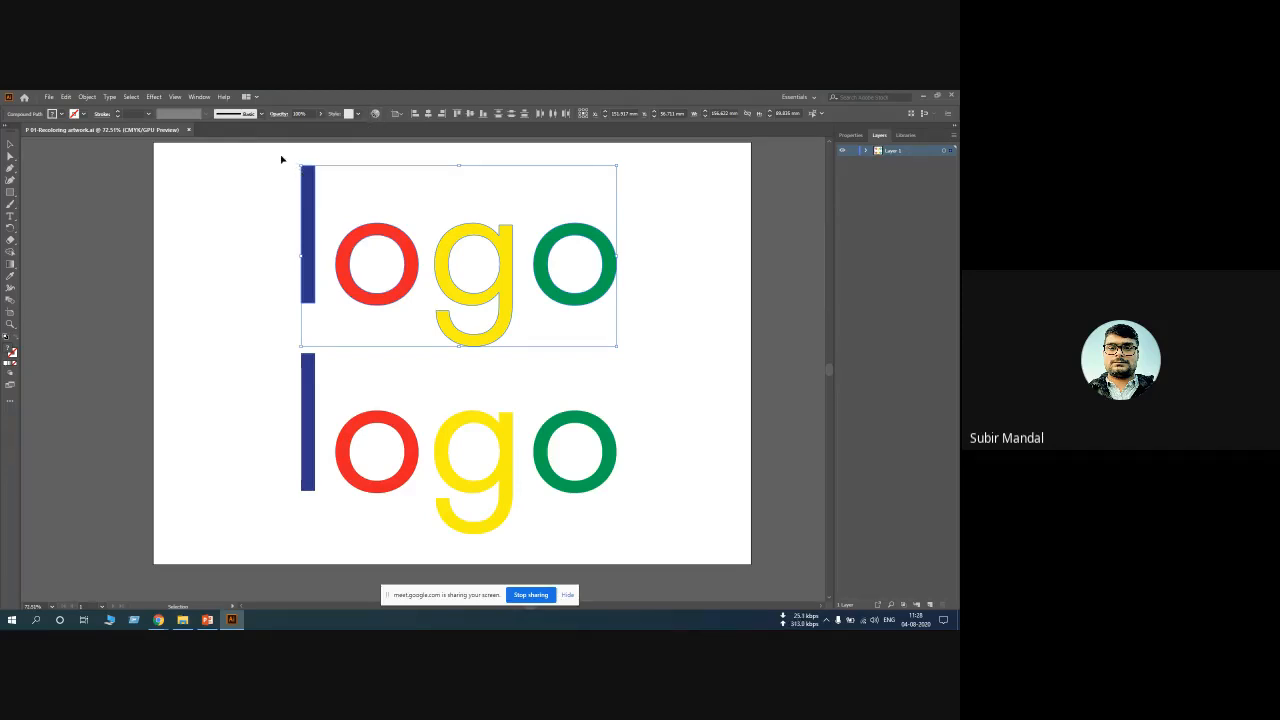
left_click(66, 97)
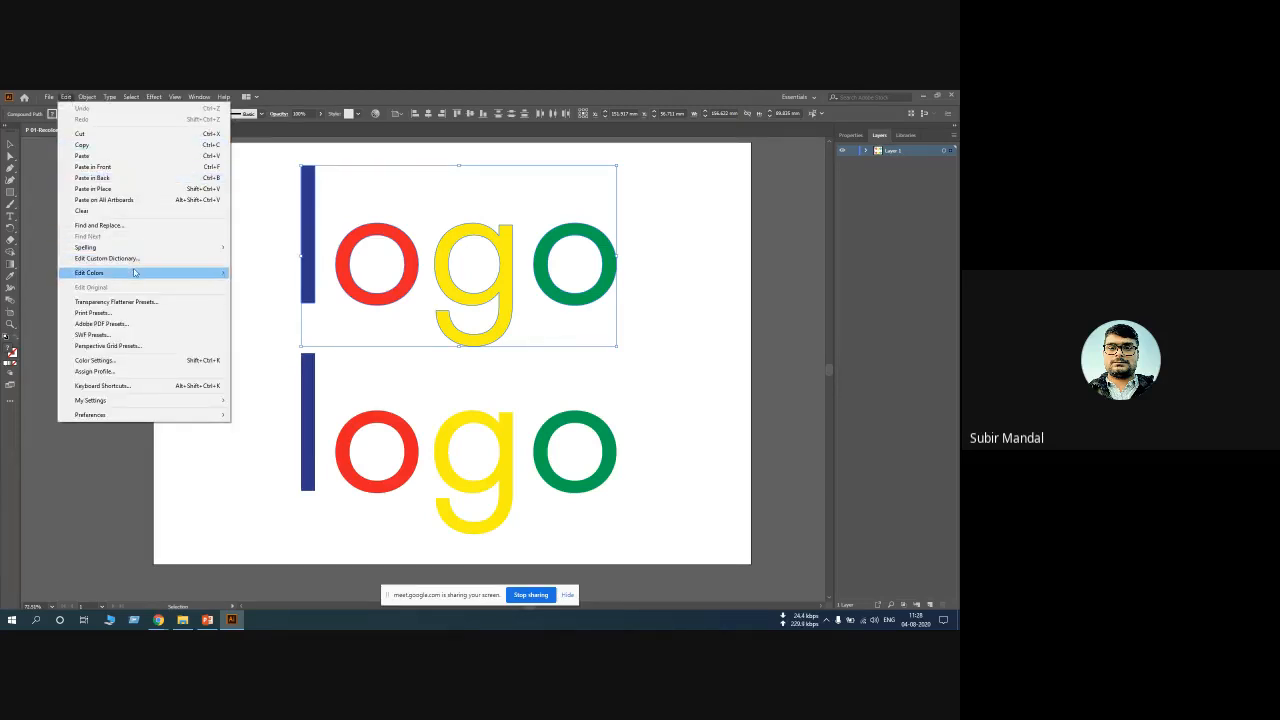
mouse_move(139, 275)
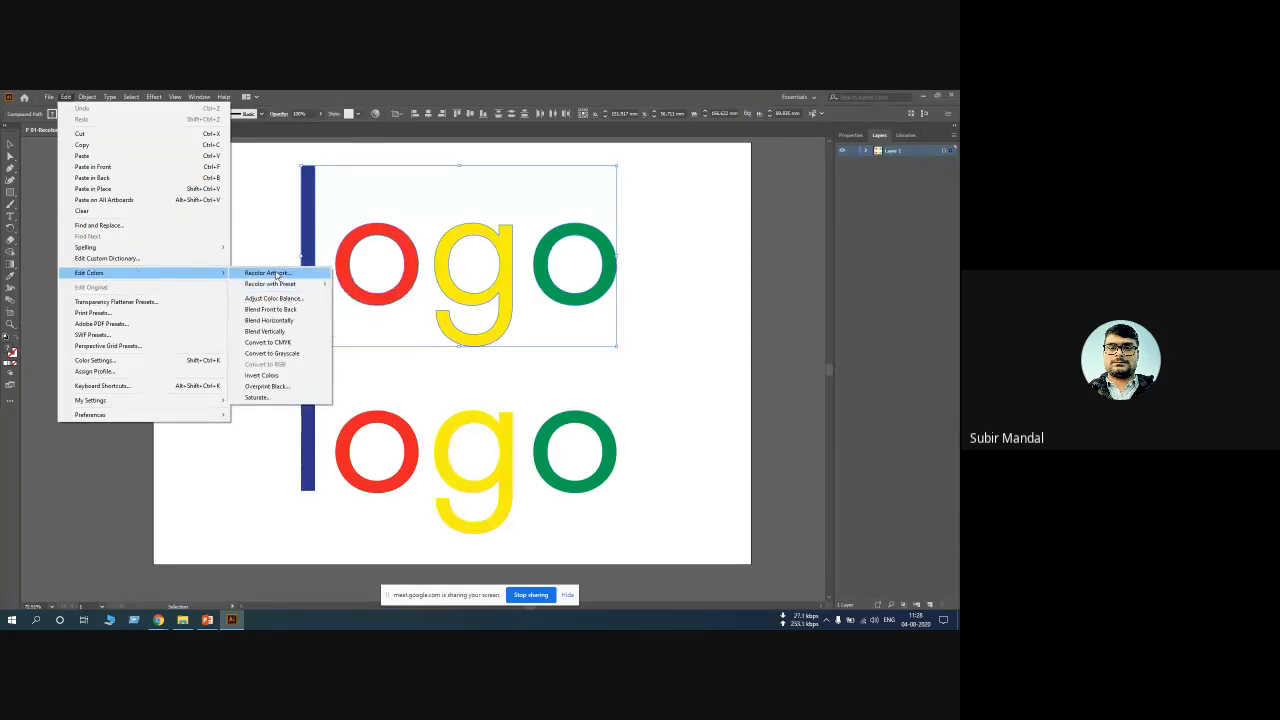
left_click(376, 114)
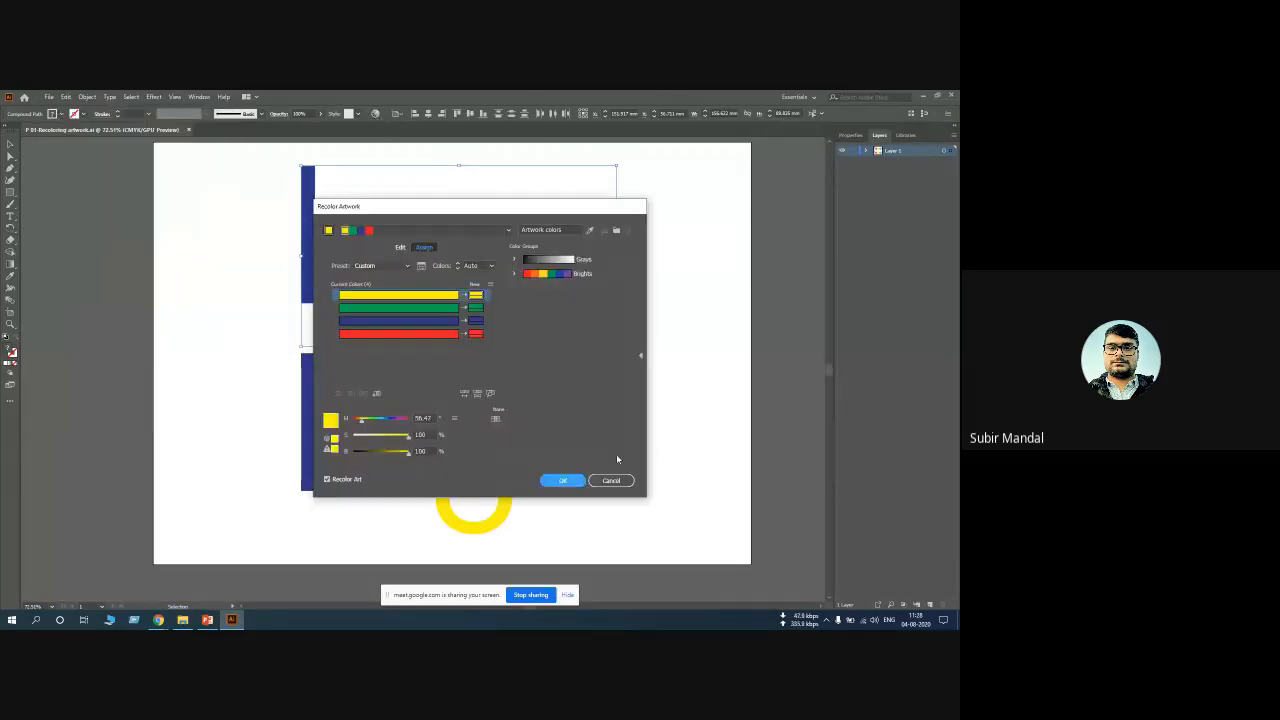
left_click(611, 480)
Open Recolor Artwork for the upper logo with the dialog clear of the artwork, and switch its color adjustment mode to Global Adjust
left_click_drag(663, 411, 446, 422)
left_click(376, 114)
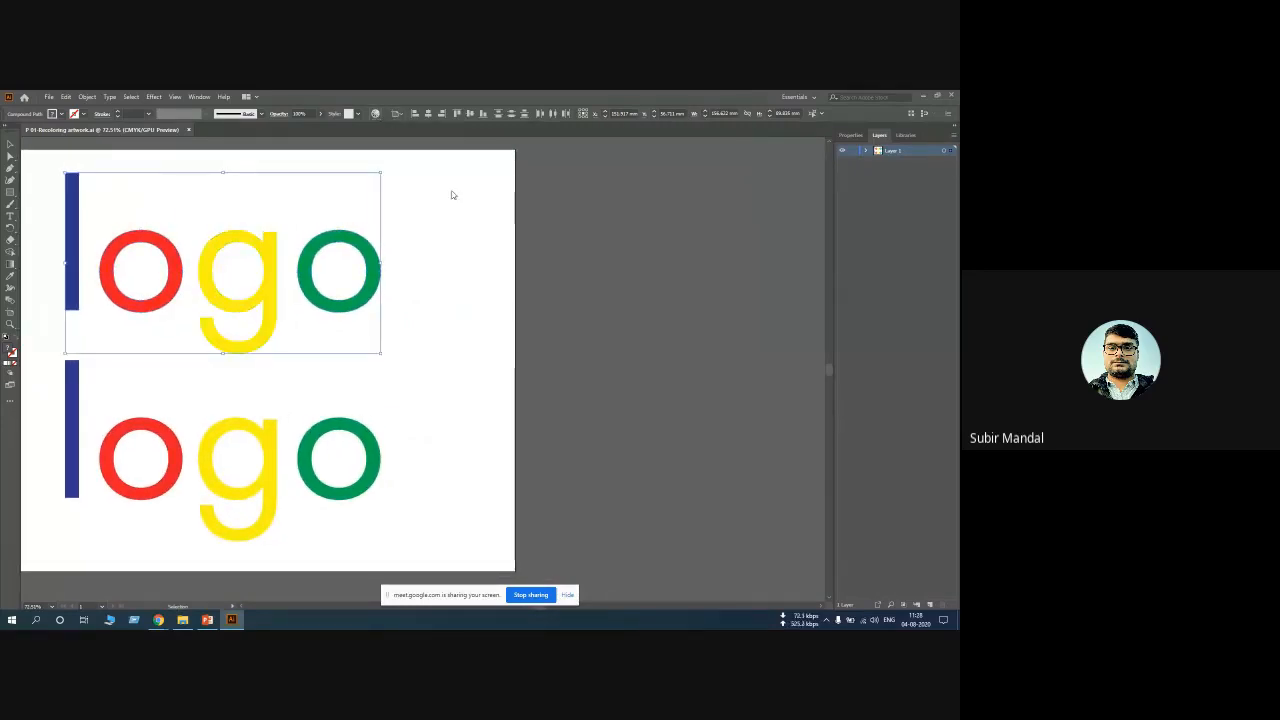
left_click_drag(493, 208, 667, 197)
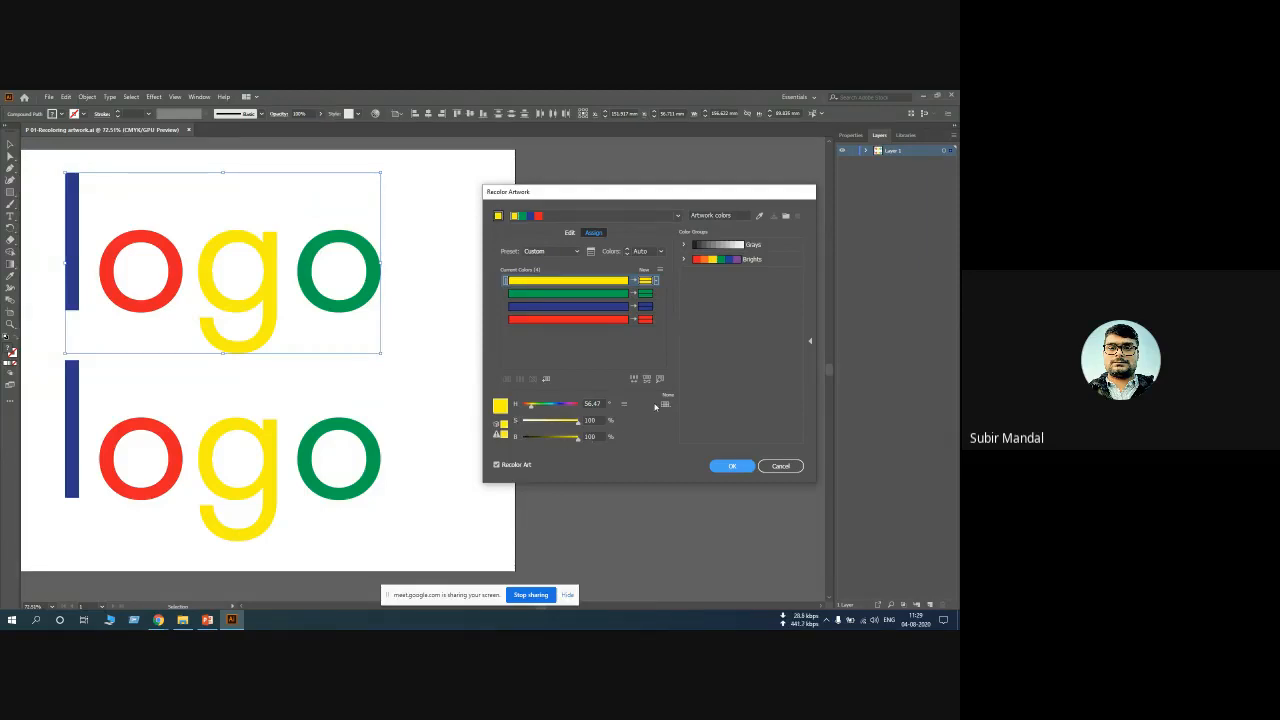
left_click(623, 404)
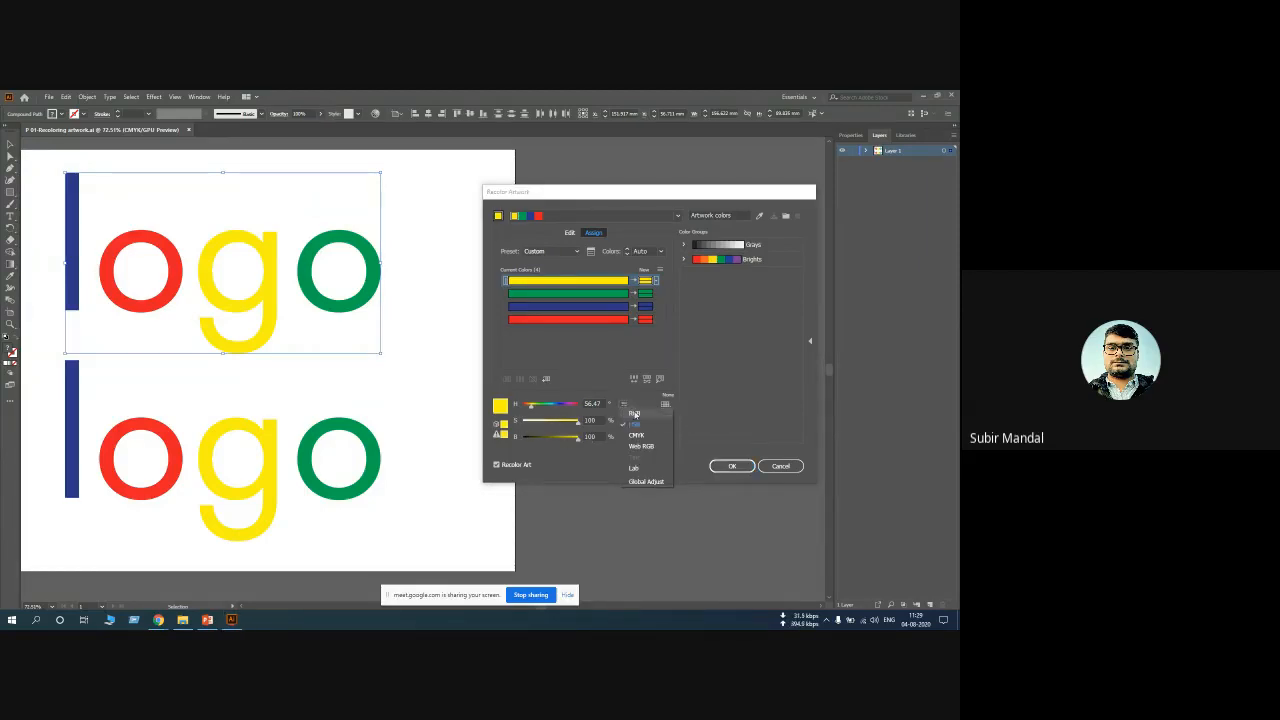
left_click(646, 482)
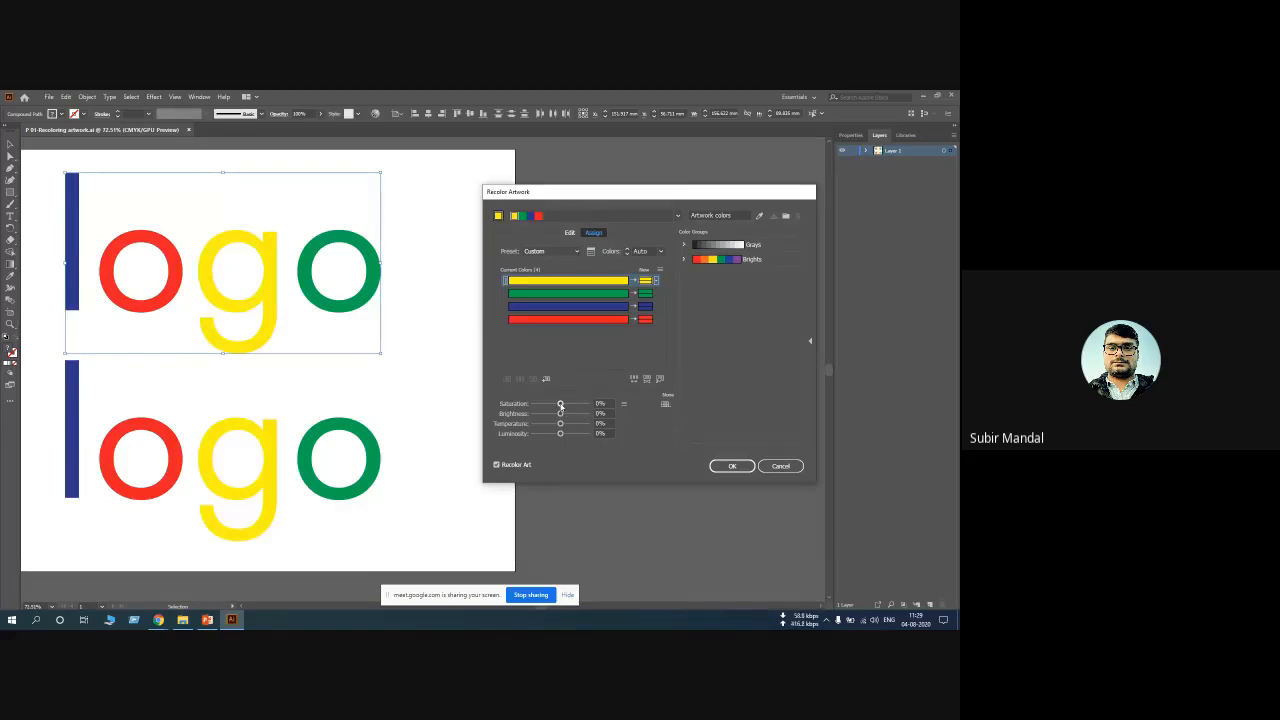
Lower the global saturation of the upper logo, and restore its original artwork colors
left_click(560, 404)
mouse_move(560, 404)
left_mouse_down()
mouse_move(539, 404)
mouse_move(586, 404)
mouse_move(547, 405)
left_mouse_up()
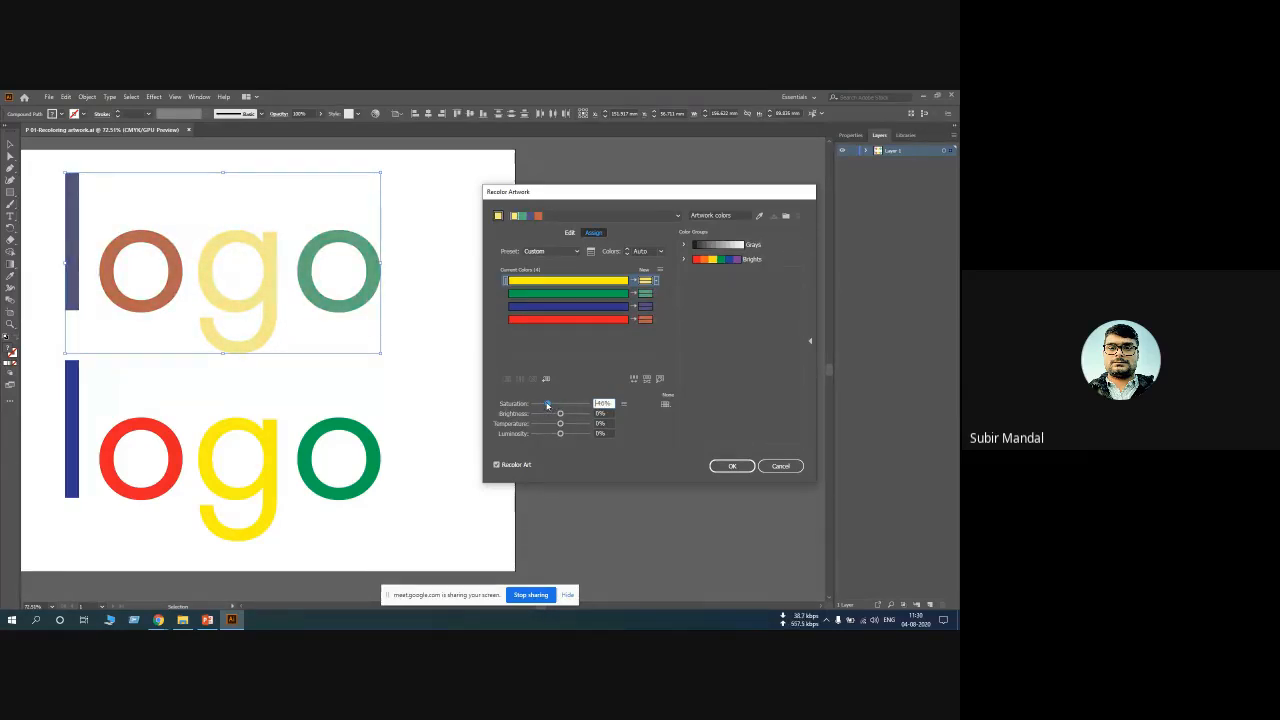
left_click(760, 216)
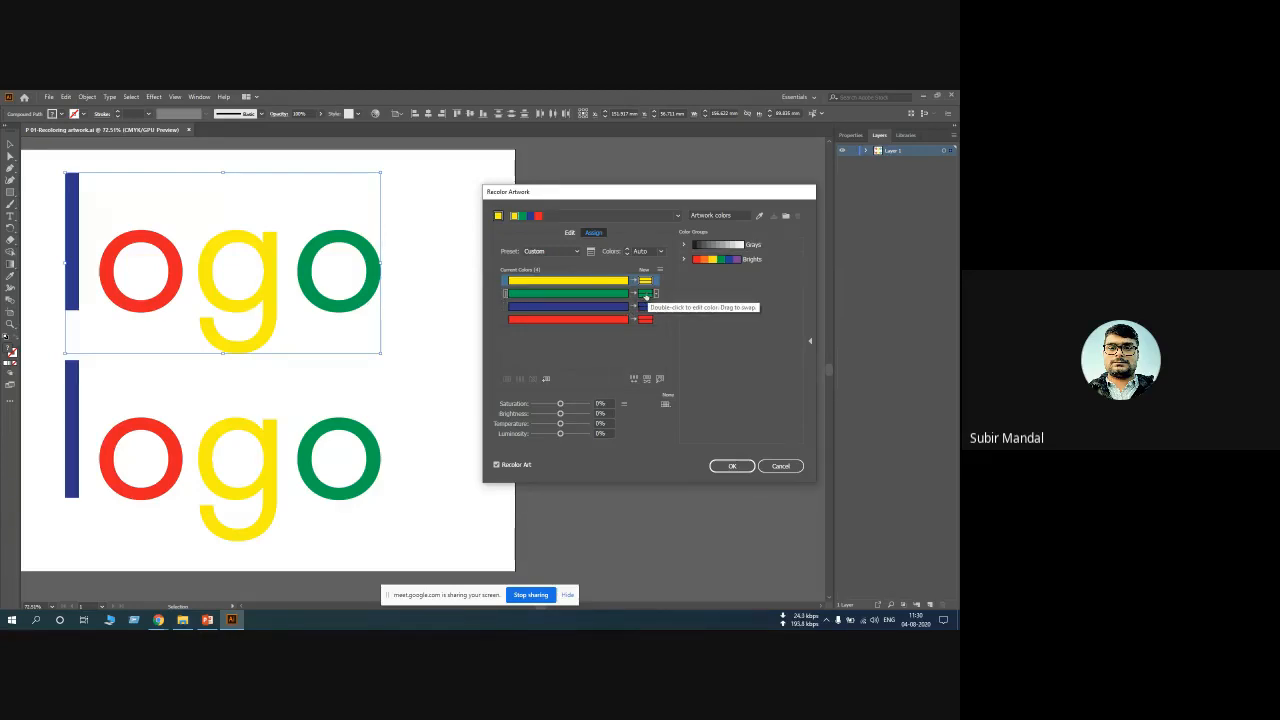
Swap the green and blue replacement colors of the upper logo, and restore the original artwork colors
left_click(645, 294)
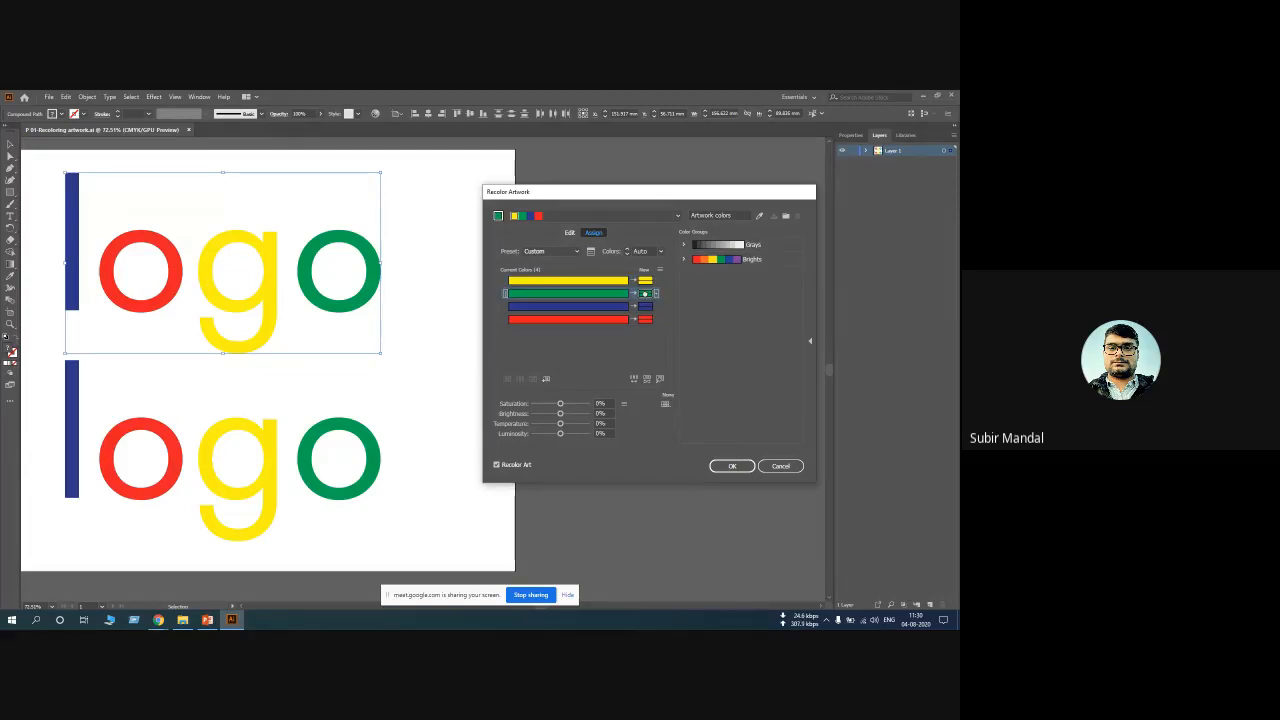
left_click(646, 306)
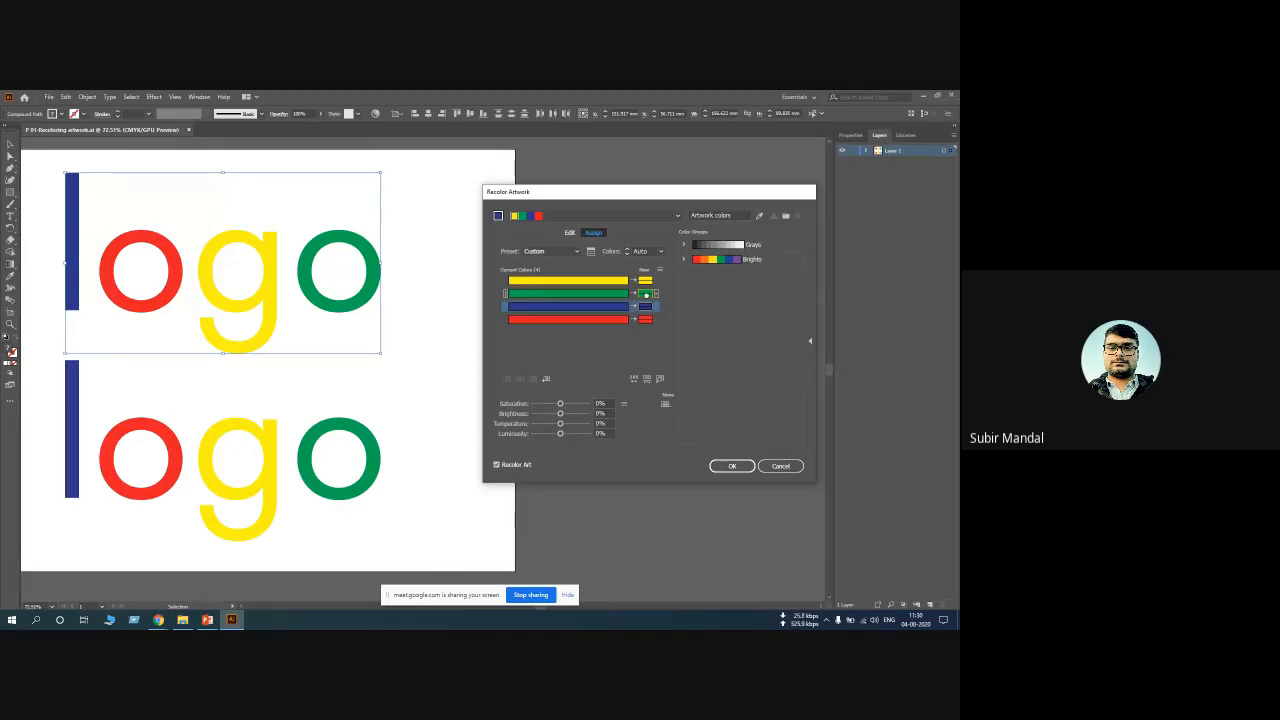
left_click_drag(646, 295, 646, 306)
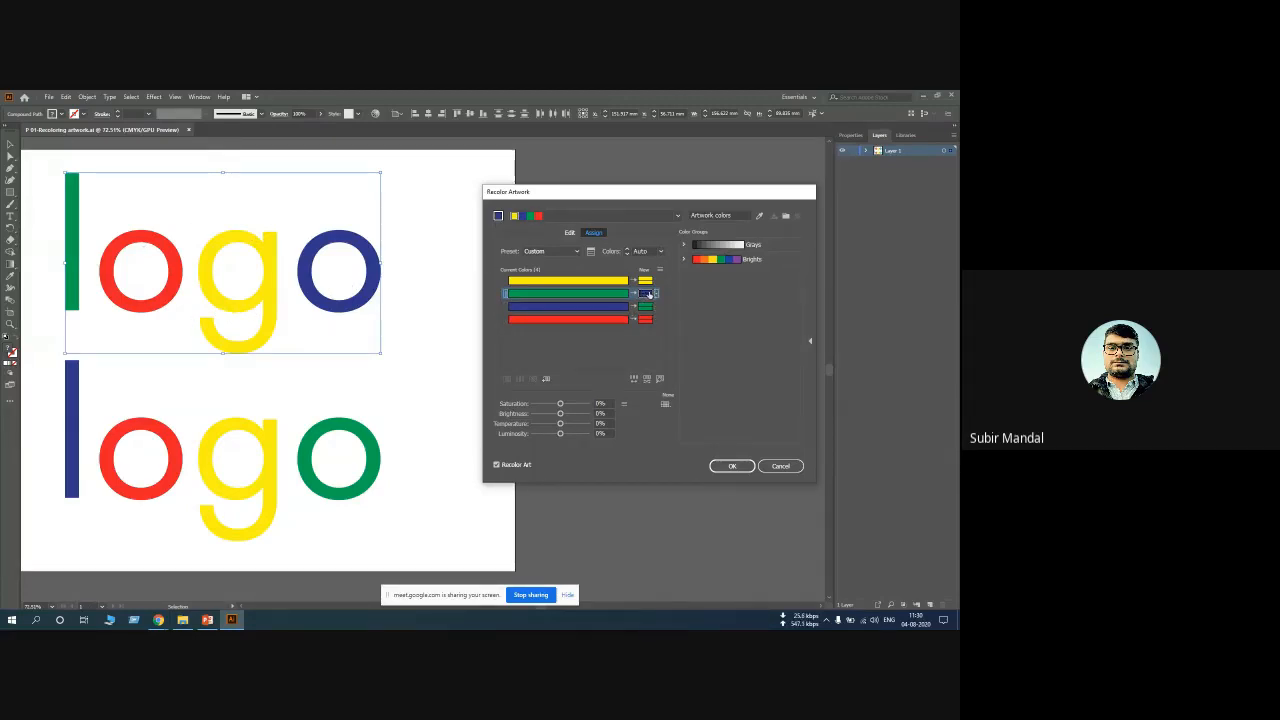
left_click(758, 218)
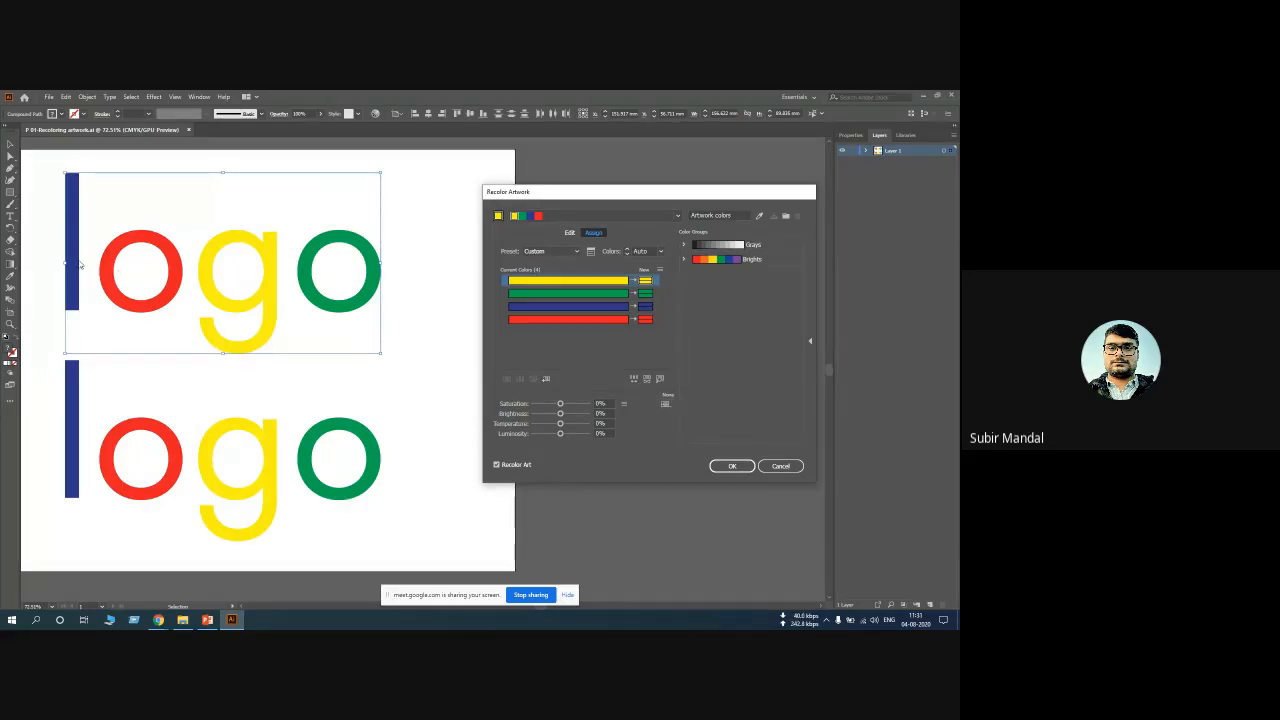
Merge the blue current color into the green row so that both take the green replacement color
left_click(578, 318)
left_click(605, 306)
left_click(606, 311)
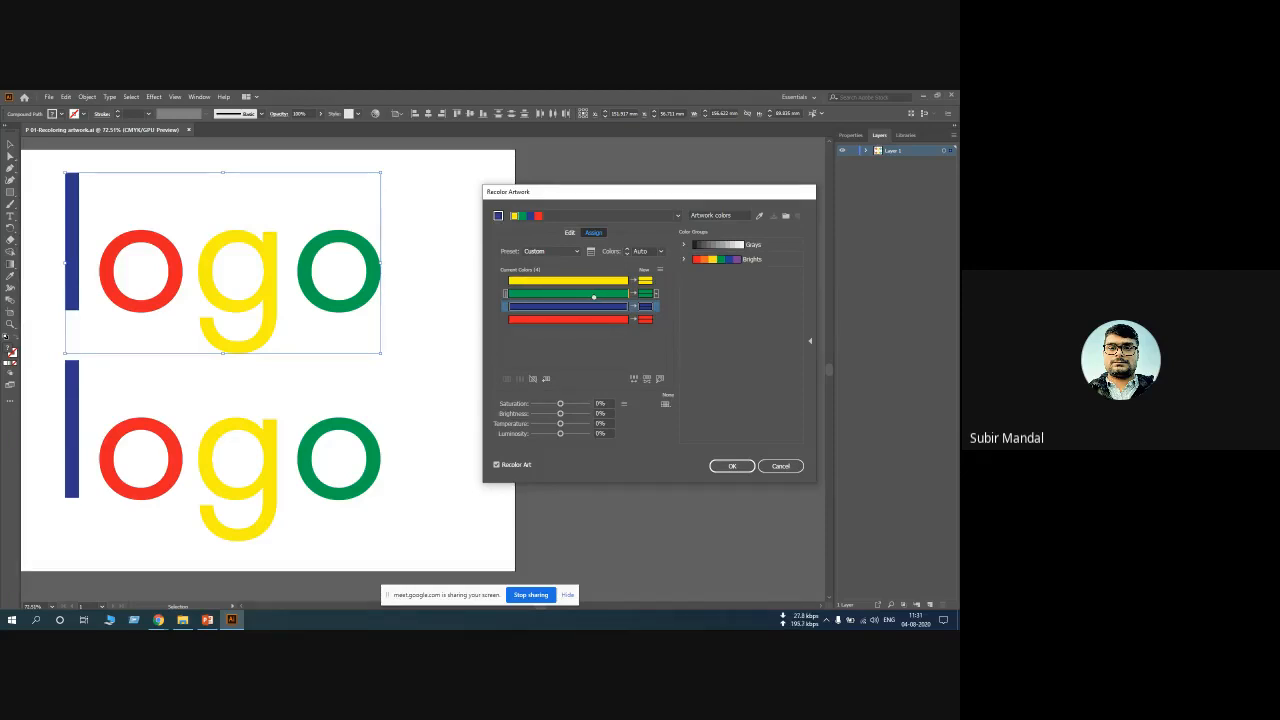
left_click_drag(593, 297, 590, 294)
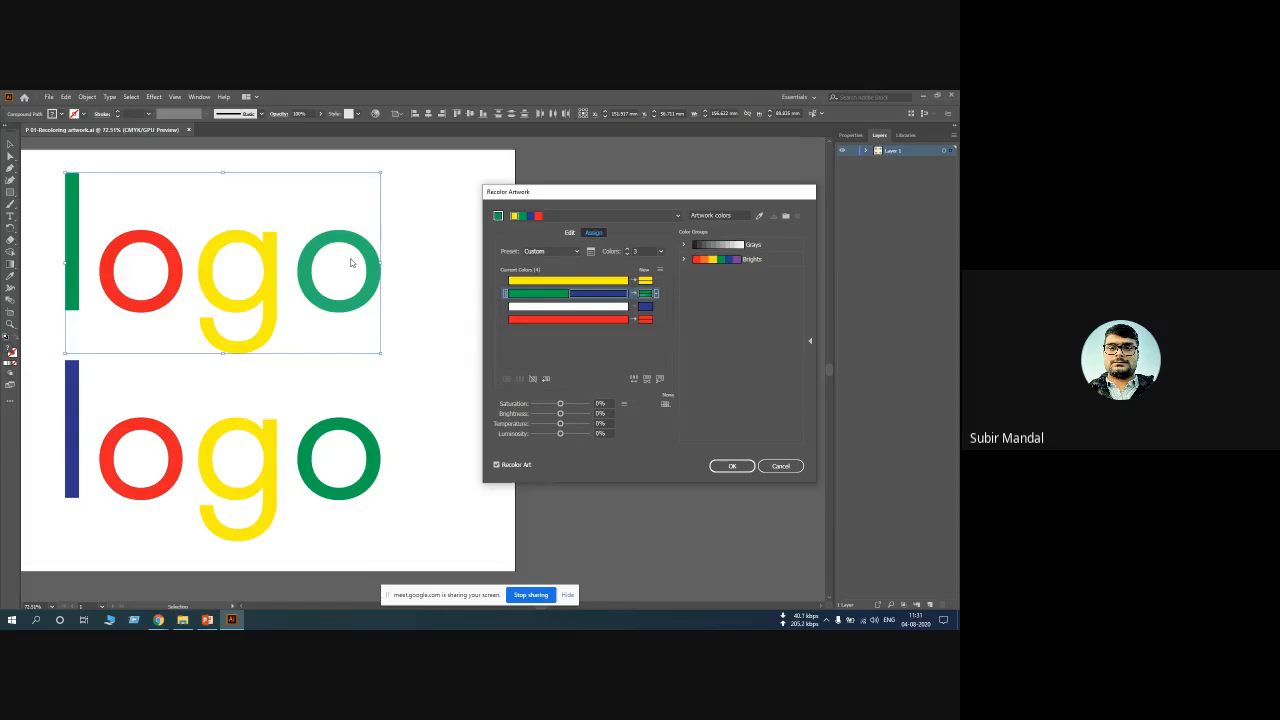
Apply the Exact colorization method to all colors, and restore the original artwork colors of the upper logo
left_click(516, 284)
left_click(657, 294)
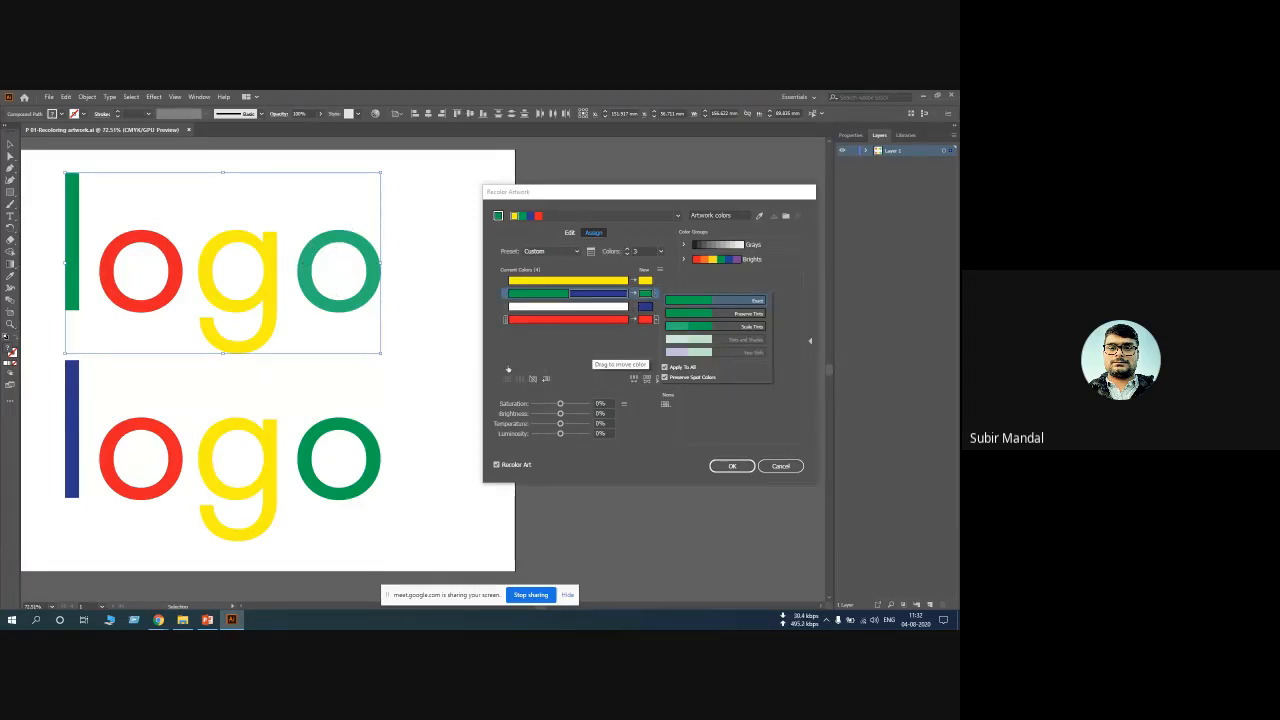
left_click(563, 354)
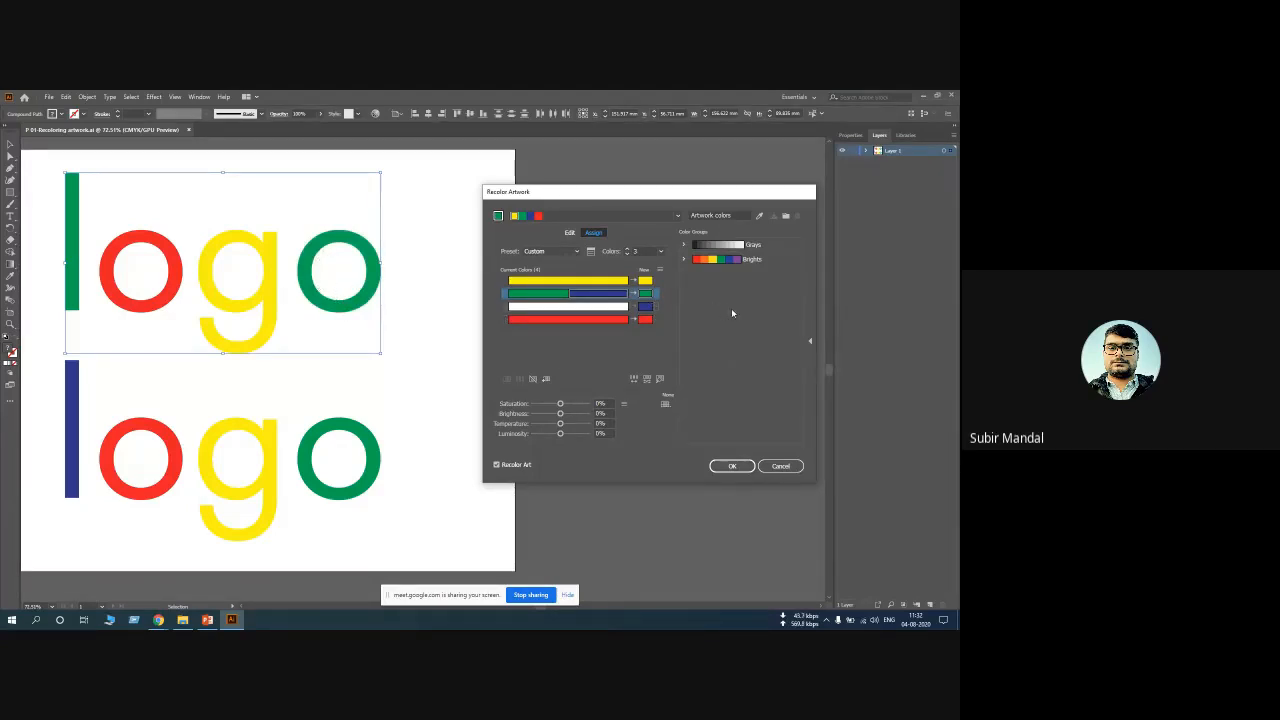
left_click(760, 216)
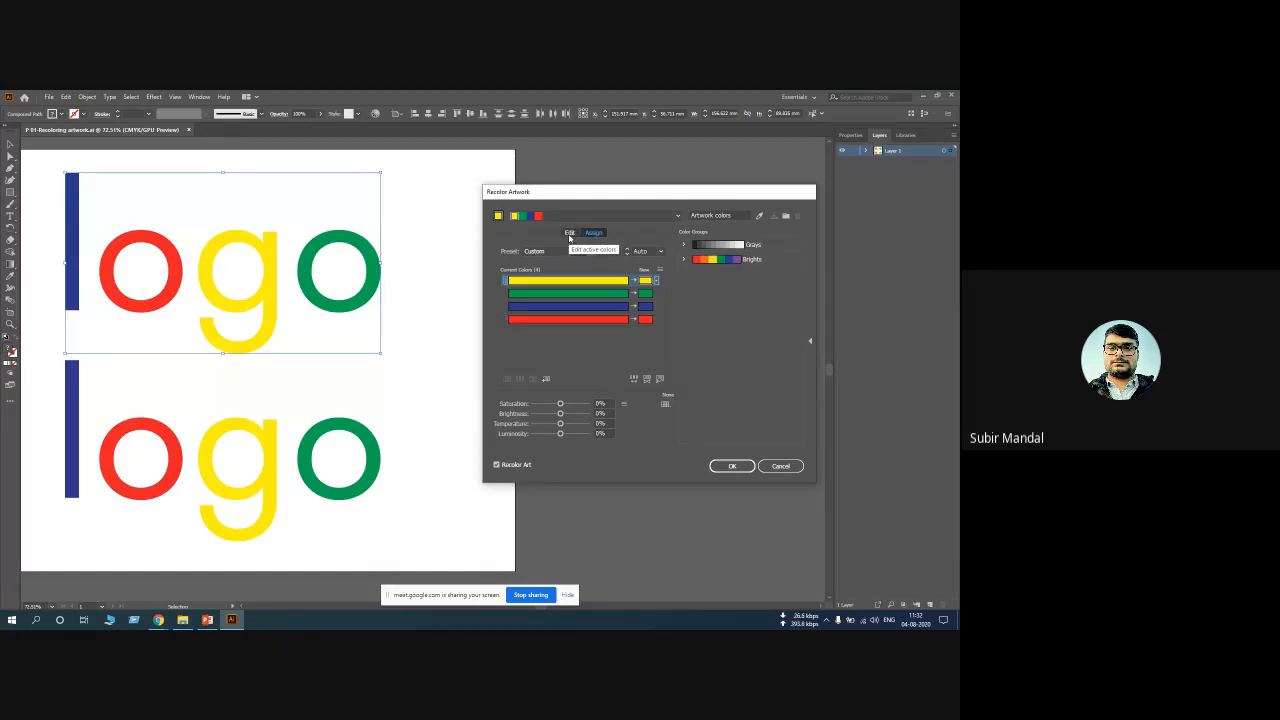
Switch to editing the active colors on the color wheel and shift the yellow of the letter g to orange
left_click(570, 234)
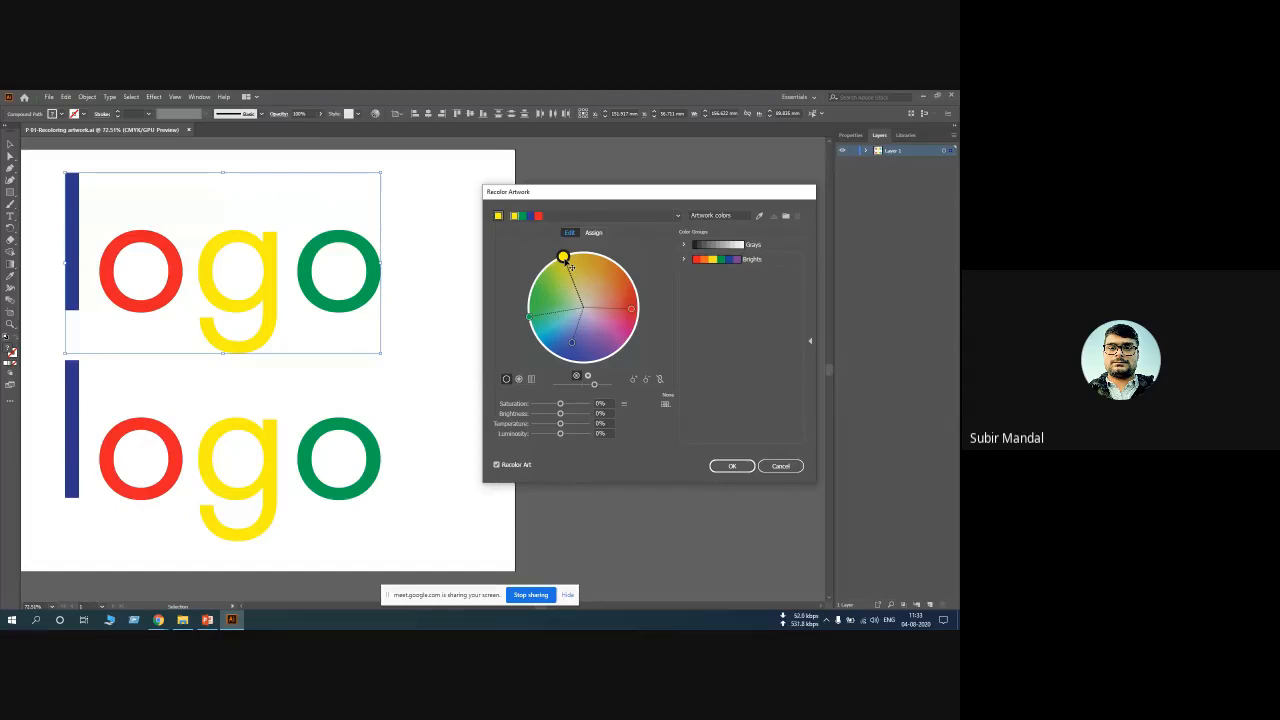
left_click(523, 217)
left_click(531, 217)
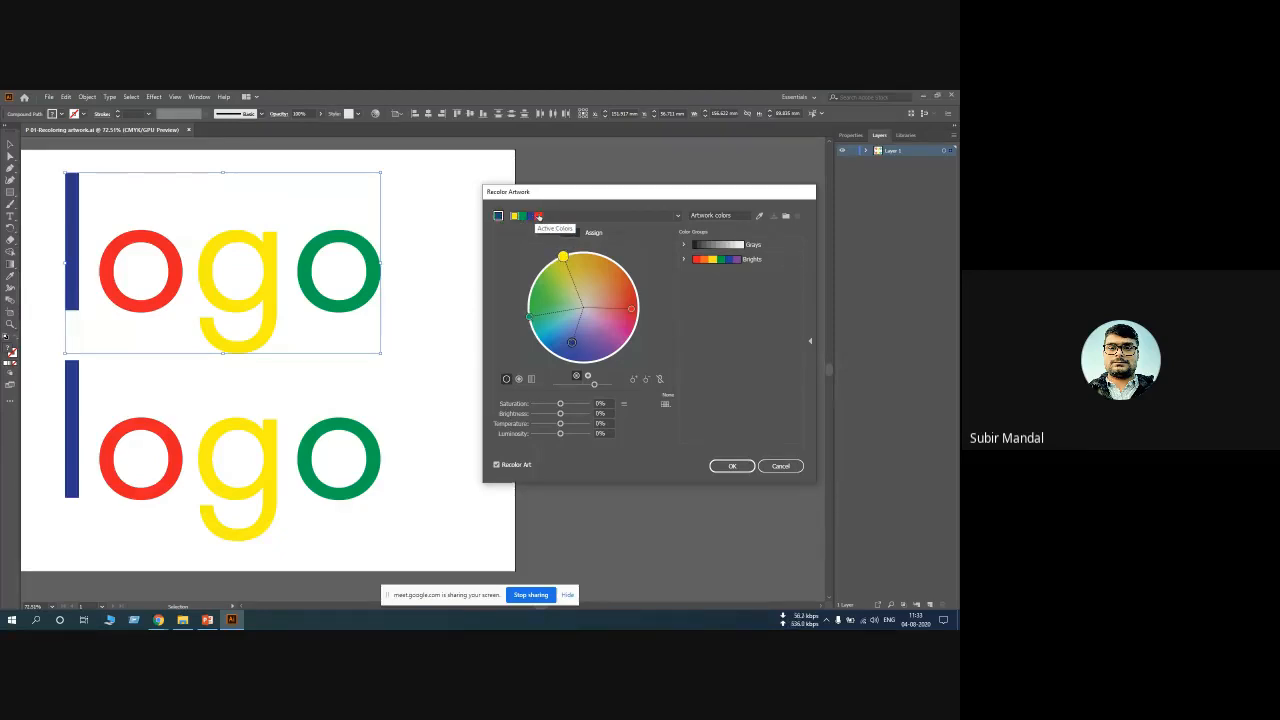
left_click(538, 217)
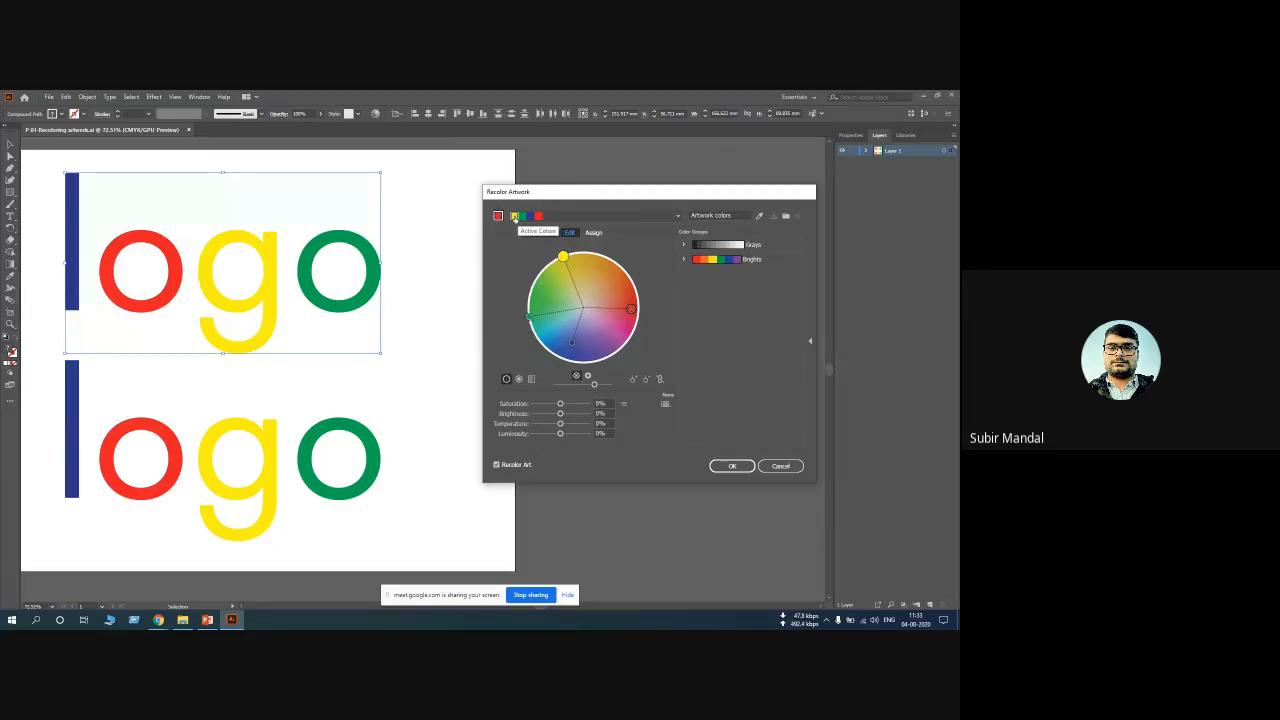
left_click(514, 217)
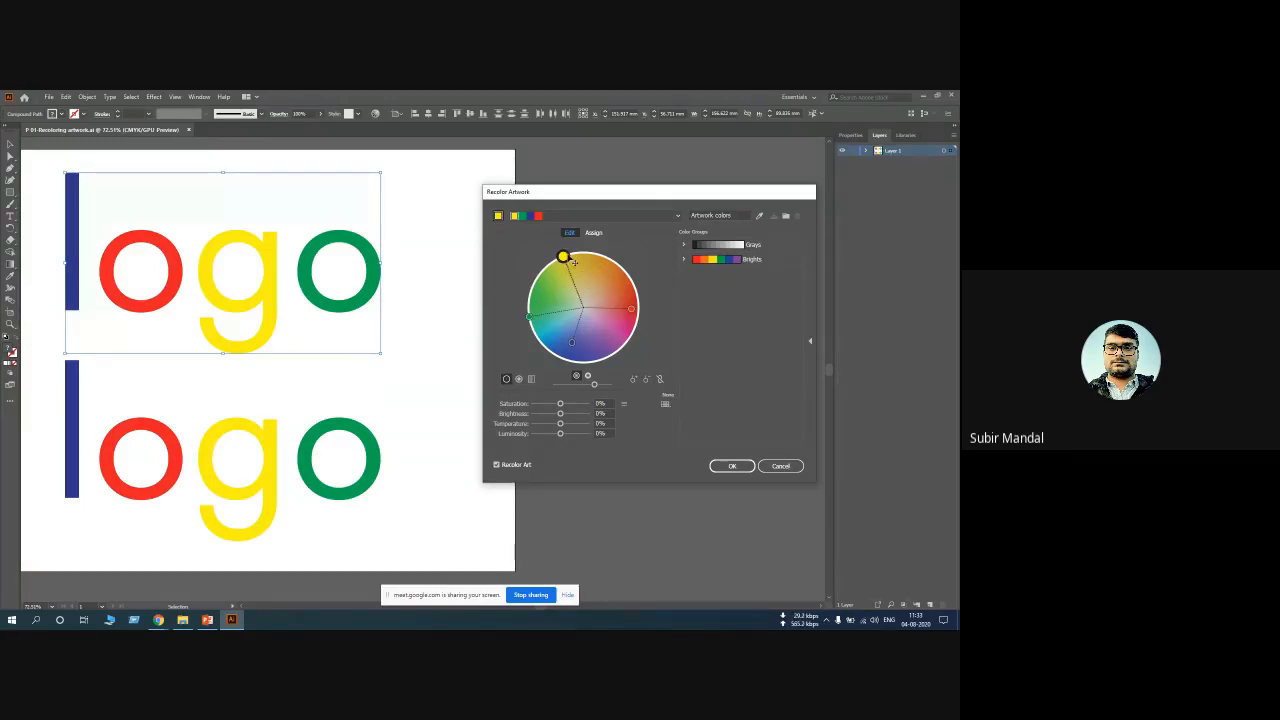
left_click_drag(570, 264, 615, 283)
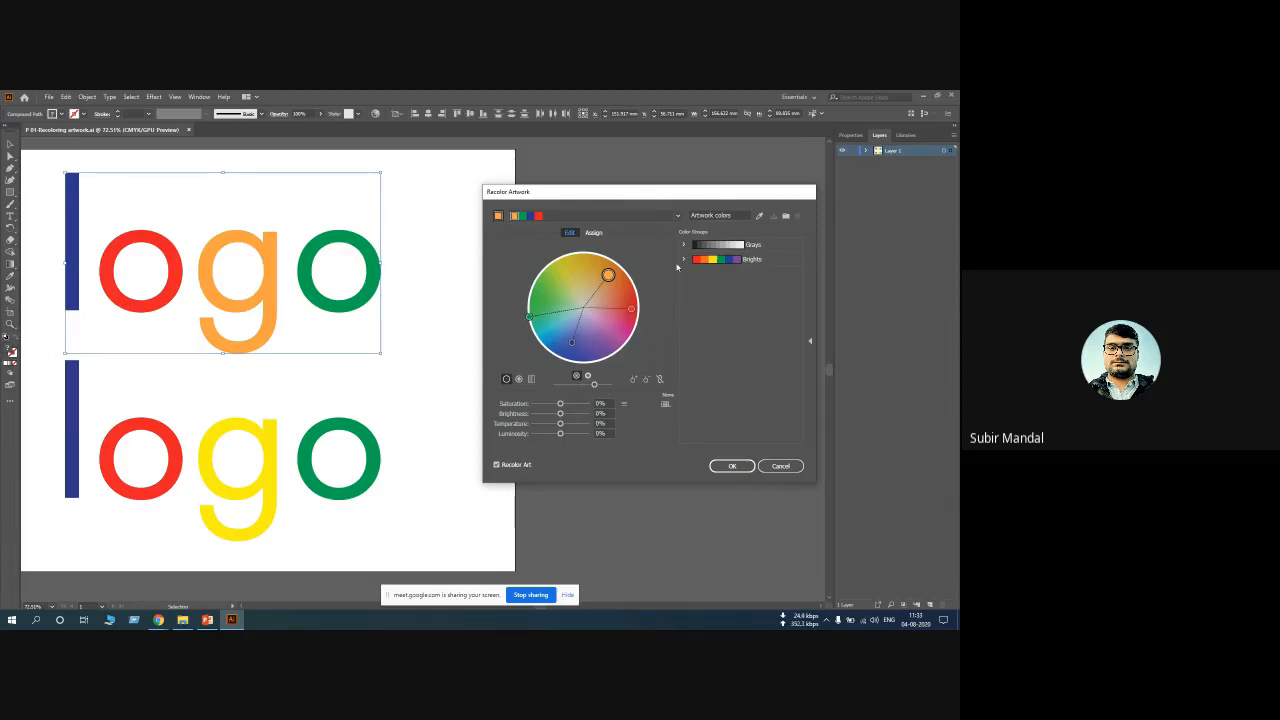
mouse_move(617, 281)
left_mouse_down()
mouse_move(613, 270)
mouse_move(543, 293)
mouse_move(608, 262)
mouse_move(582, 262)
mouse_move(608, 266)
left_mouse_up()
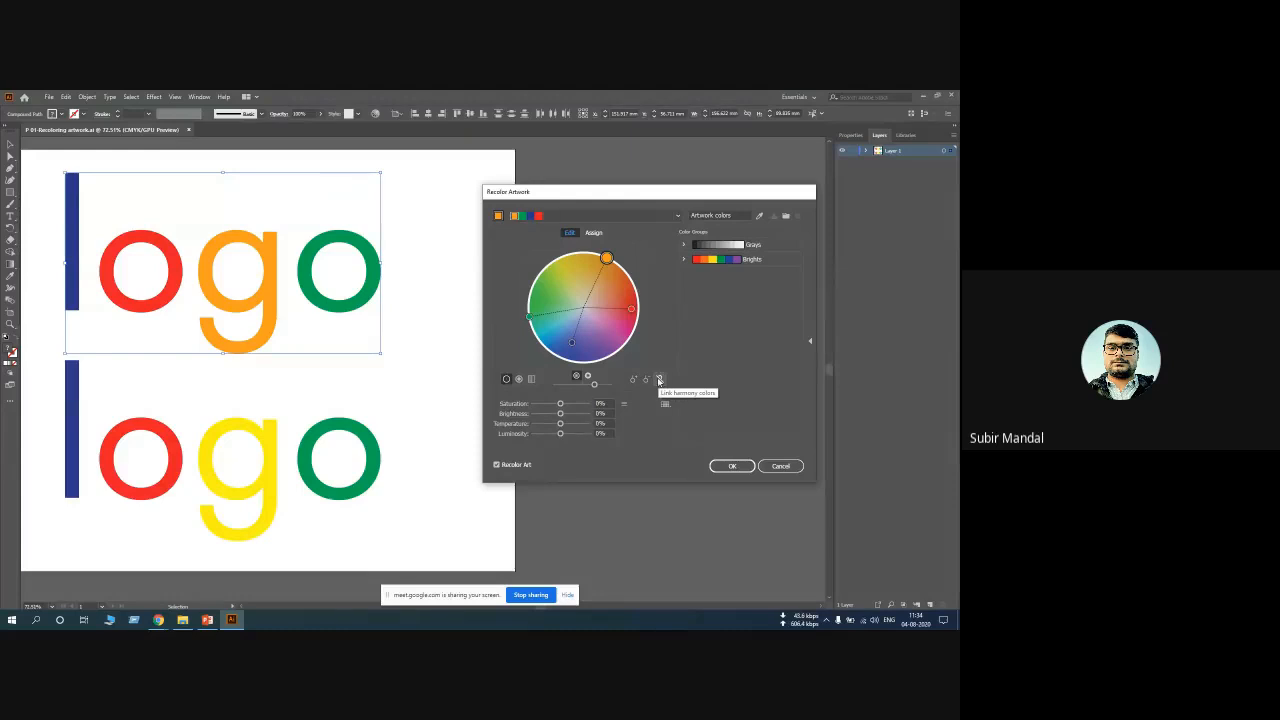
Link the harmony colors and rotate them together on the wheel until the letter g turns pink
left_click(658, 380)
left_click(658, 380)
left_click_drag(606, 258, 641, 347)
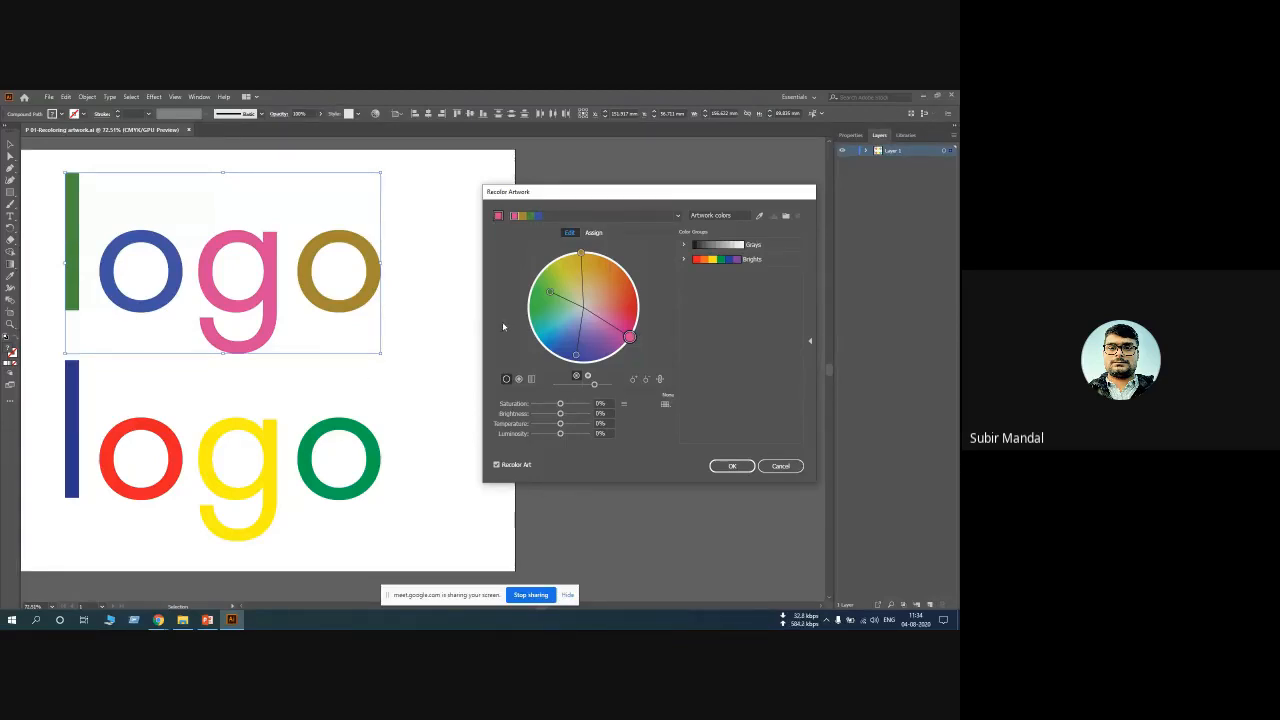
Apply the Tetrad 3 harmony rule to the upper logo's colors
left_click(679, 217)
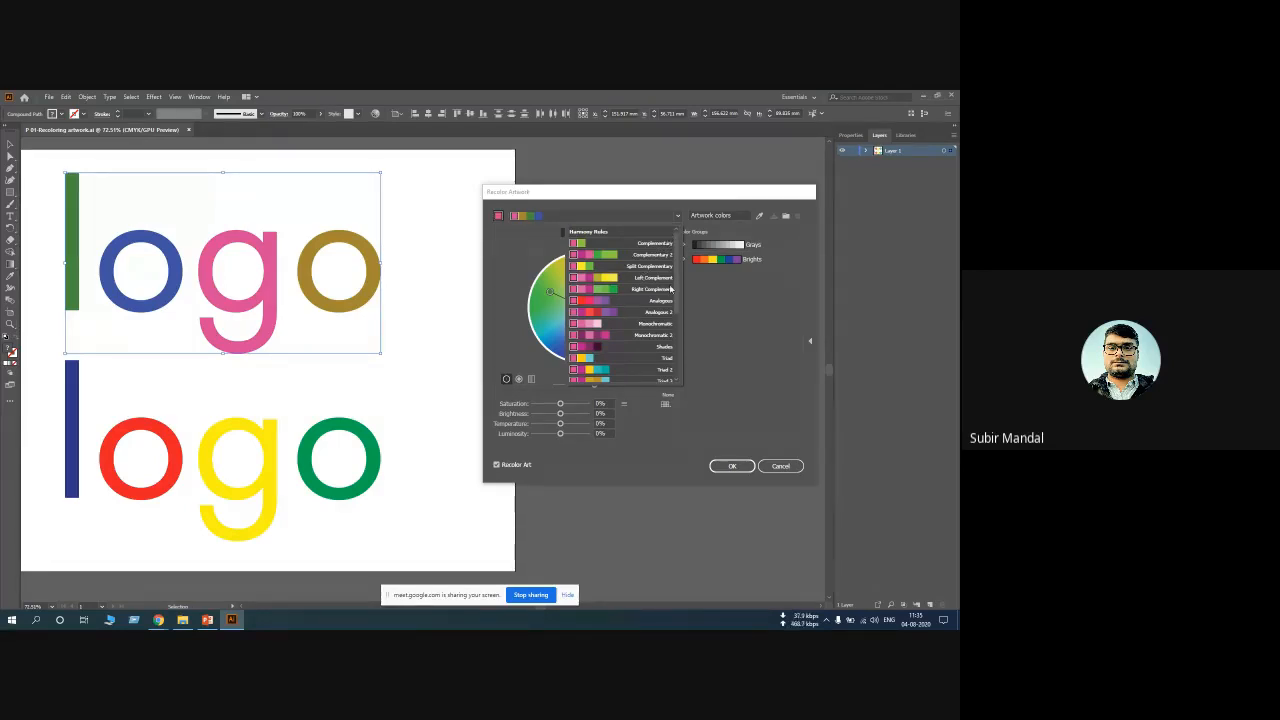
scroll(680, 280, "down", 3)
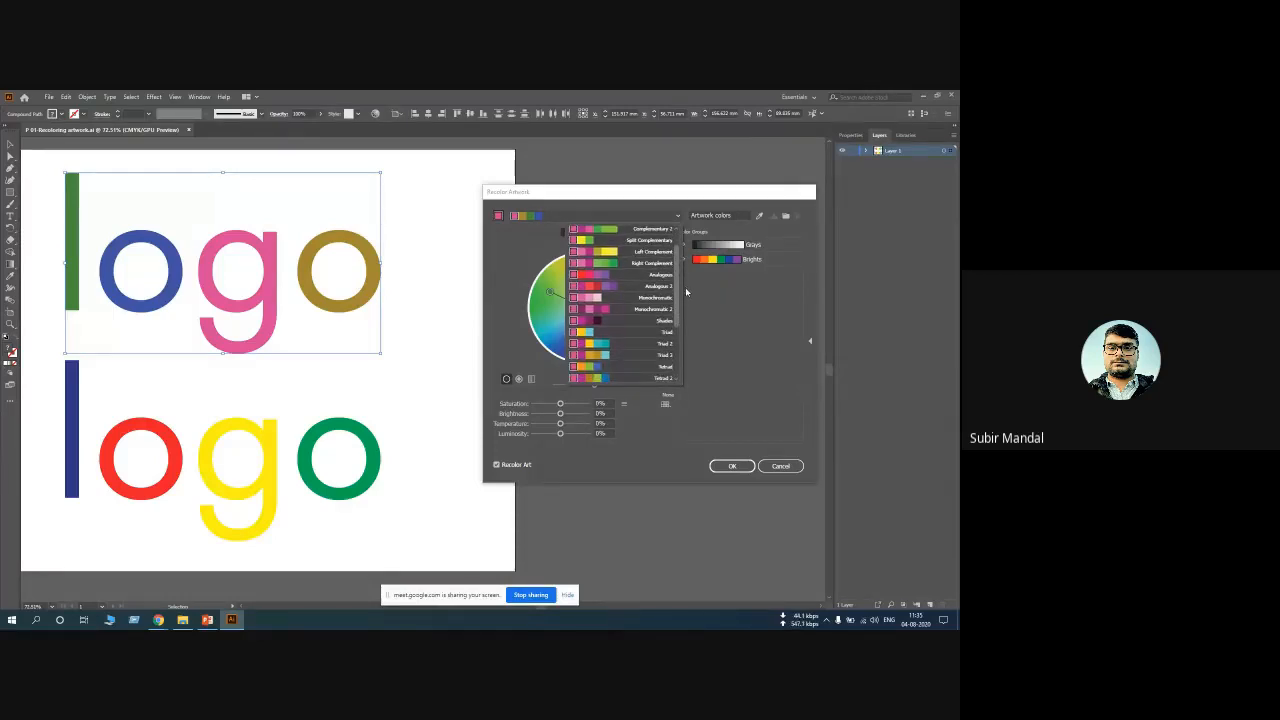
scroll(686, 295, "down", 3)
scroll(690, 310, "down", 1)
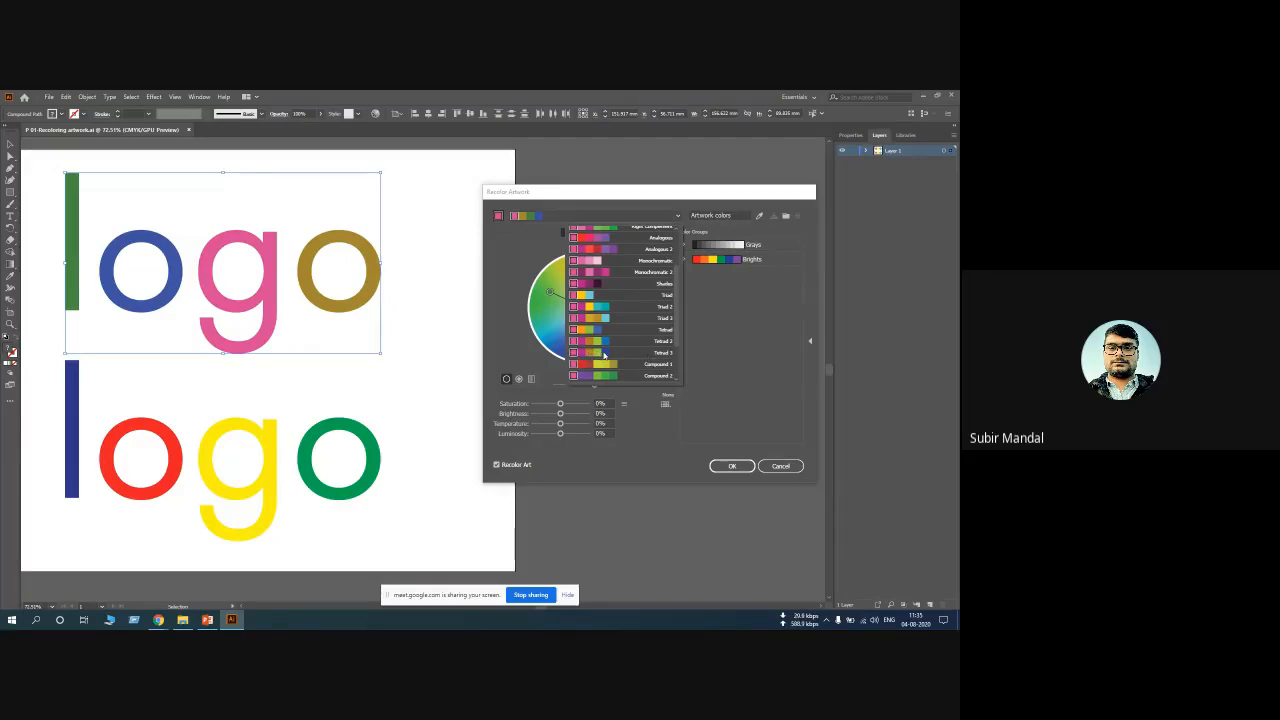
left_click(656, 356)
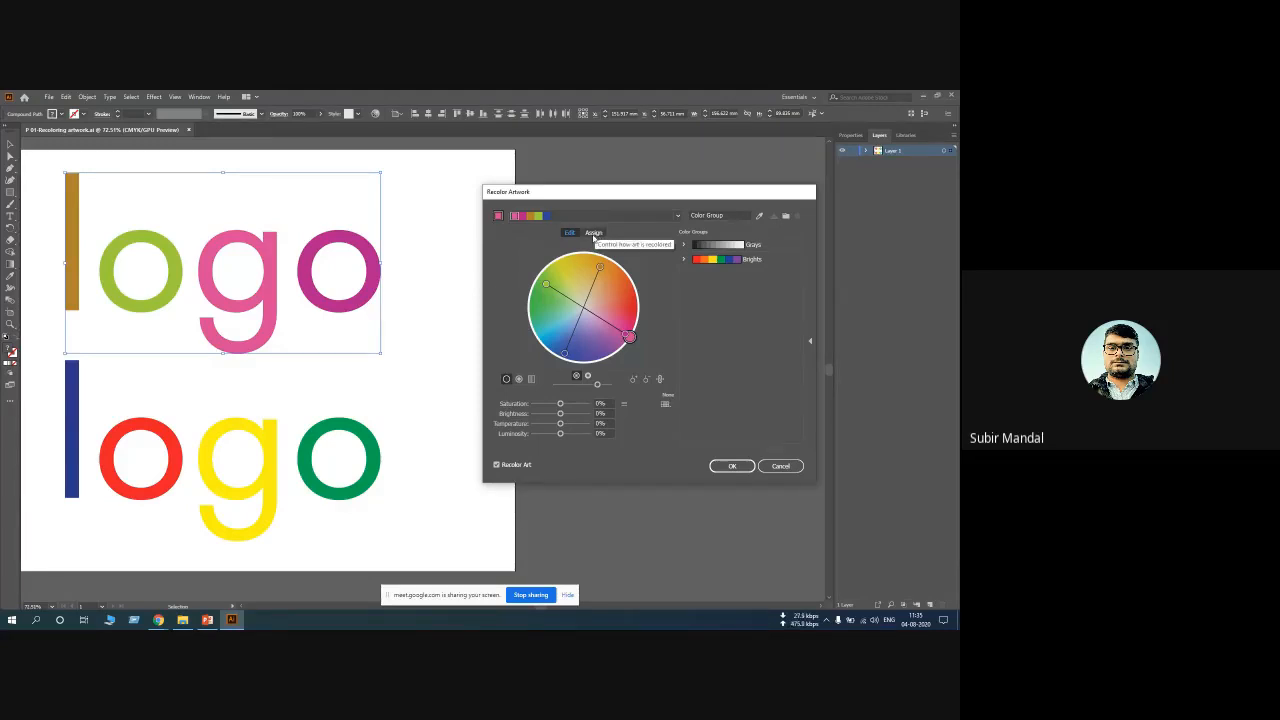
Return to color assignment, save the active harmony colors as a new color group, and expand the group
left_click(593, 233)
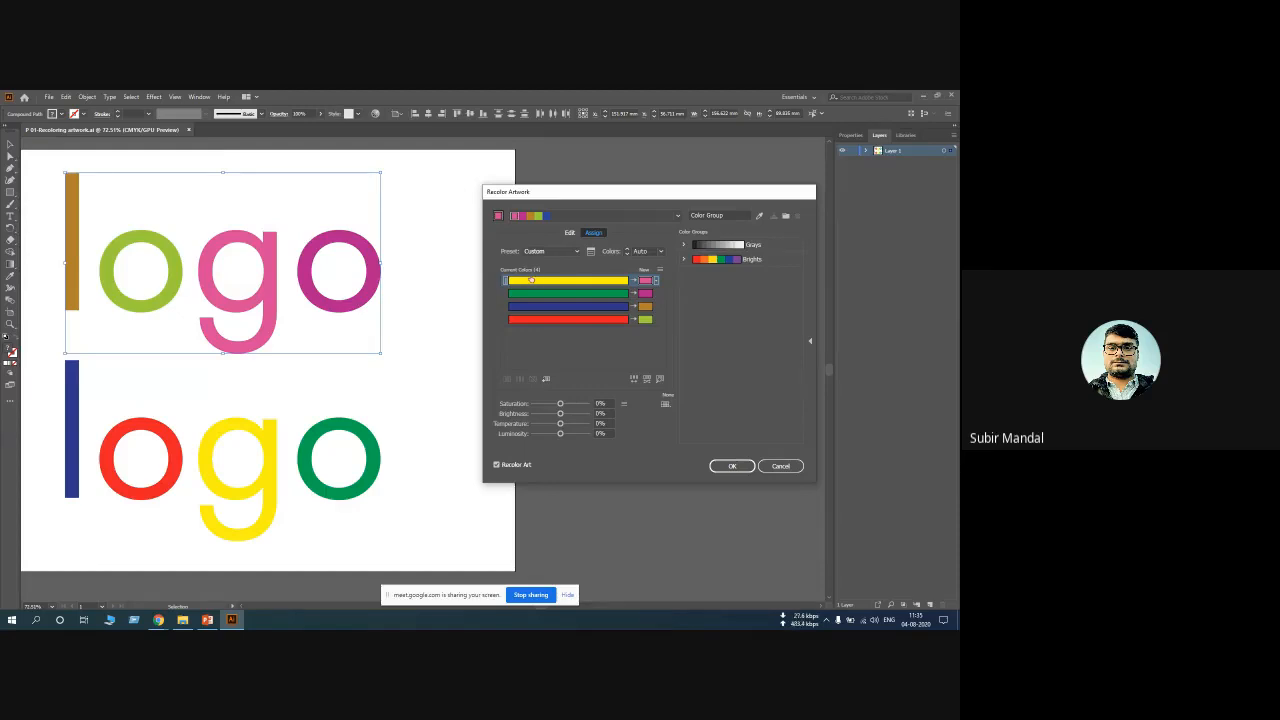
left_click(555, 307)
left_click(591, 279)
left_click(546, 218)
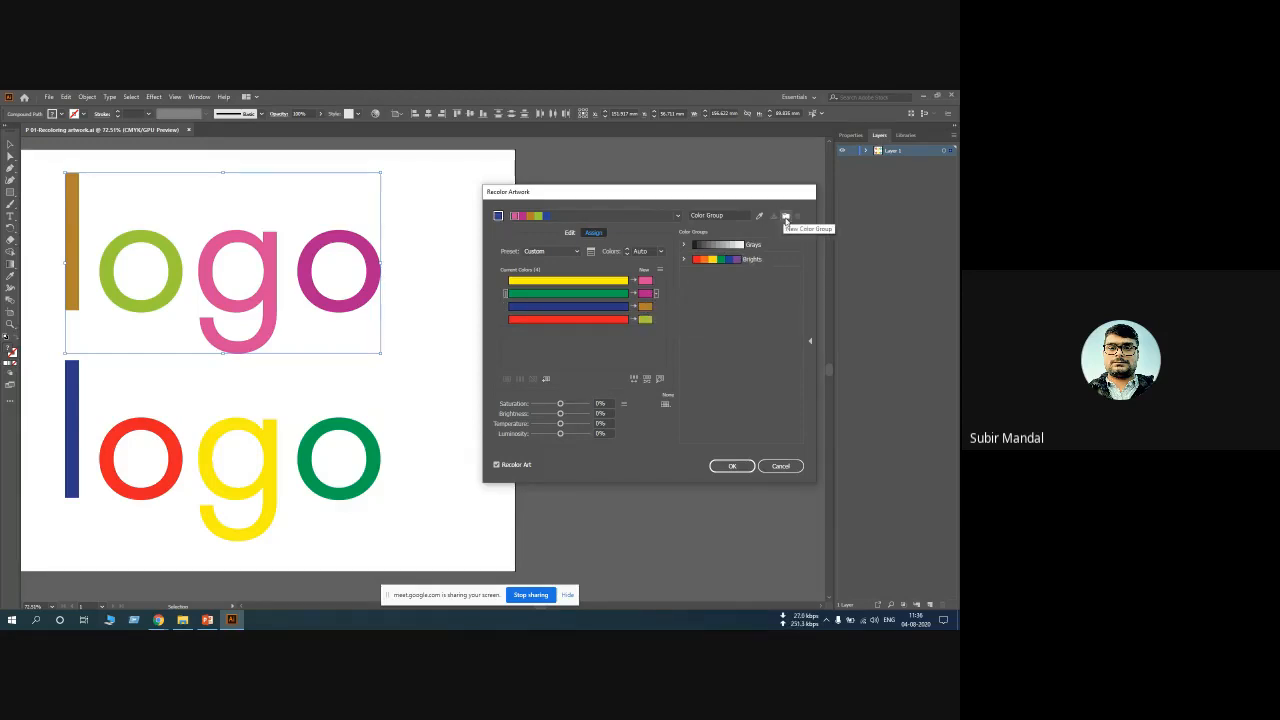
left_click(786, 217)
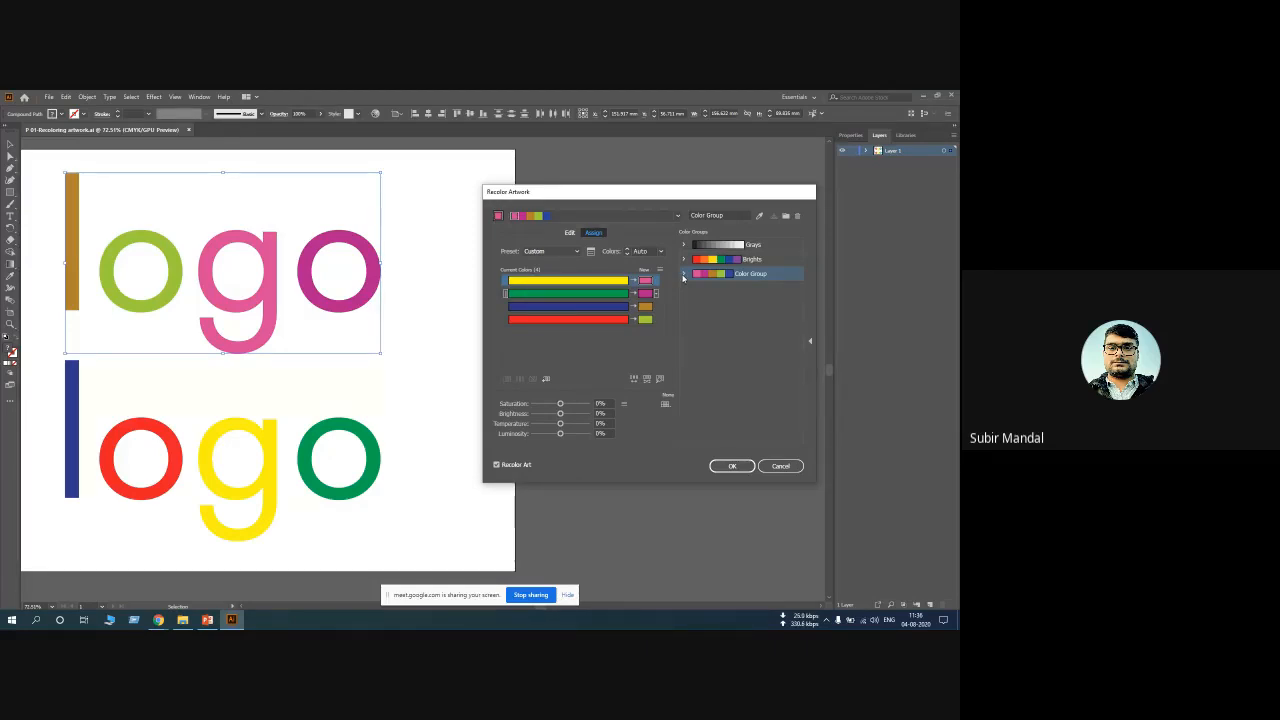
left_click(684, 274)
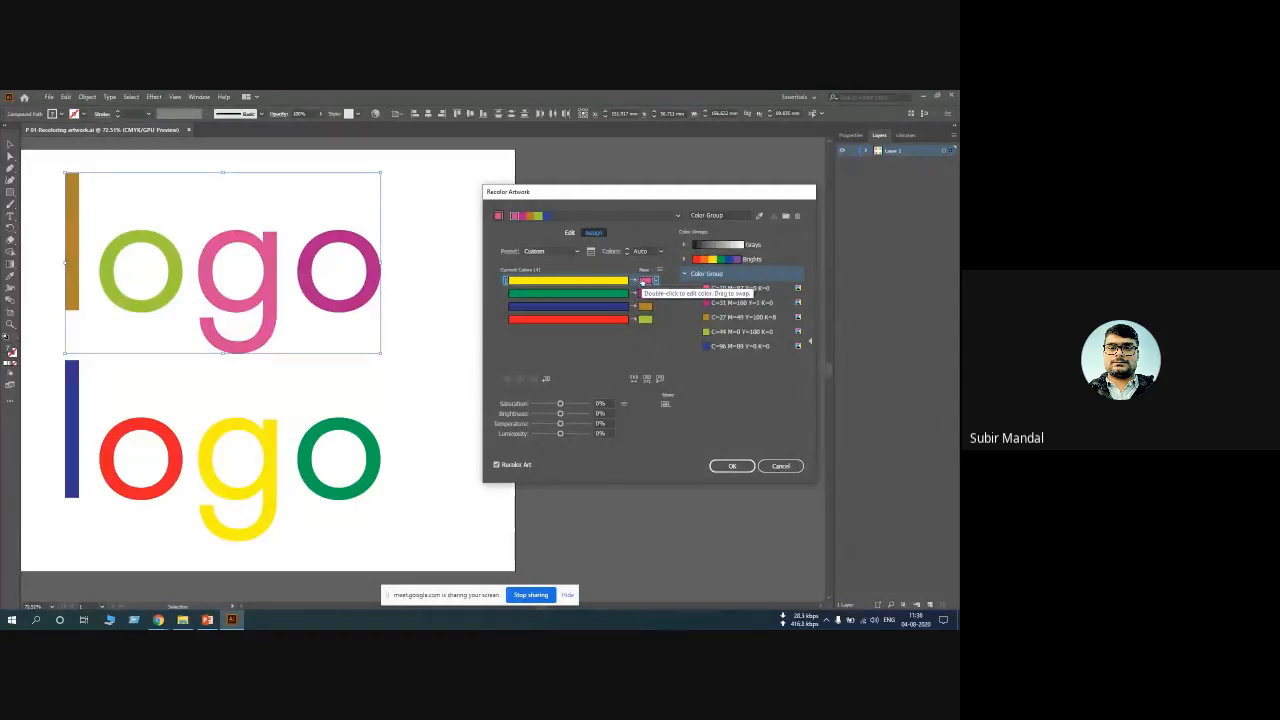
Set the new color assigned to the upper logo's letter g to C=96, M=89, Y=0, K=0
double_click(645, 281)
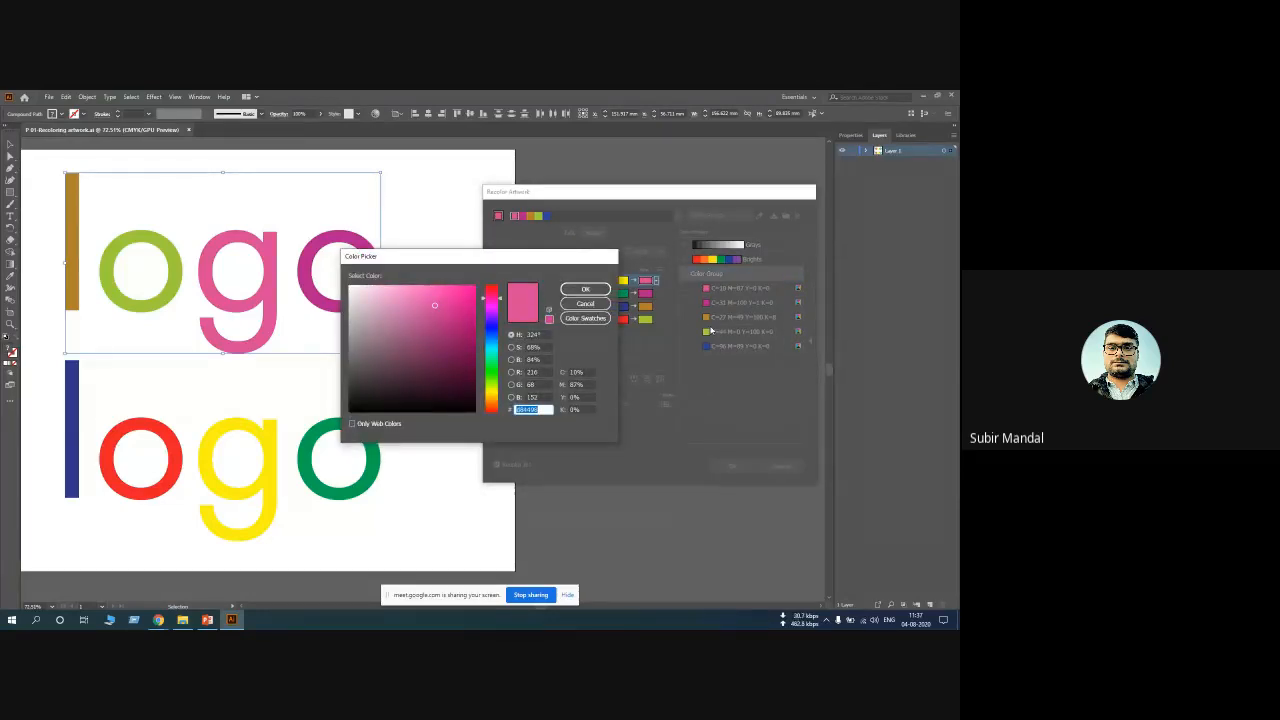
left_click(545, 373)
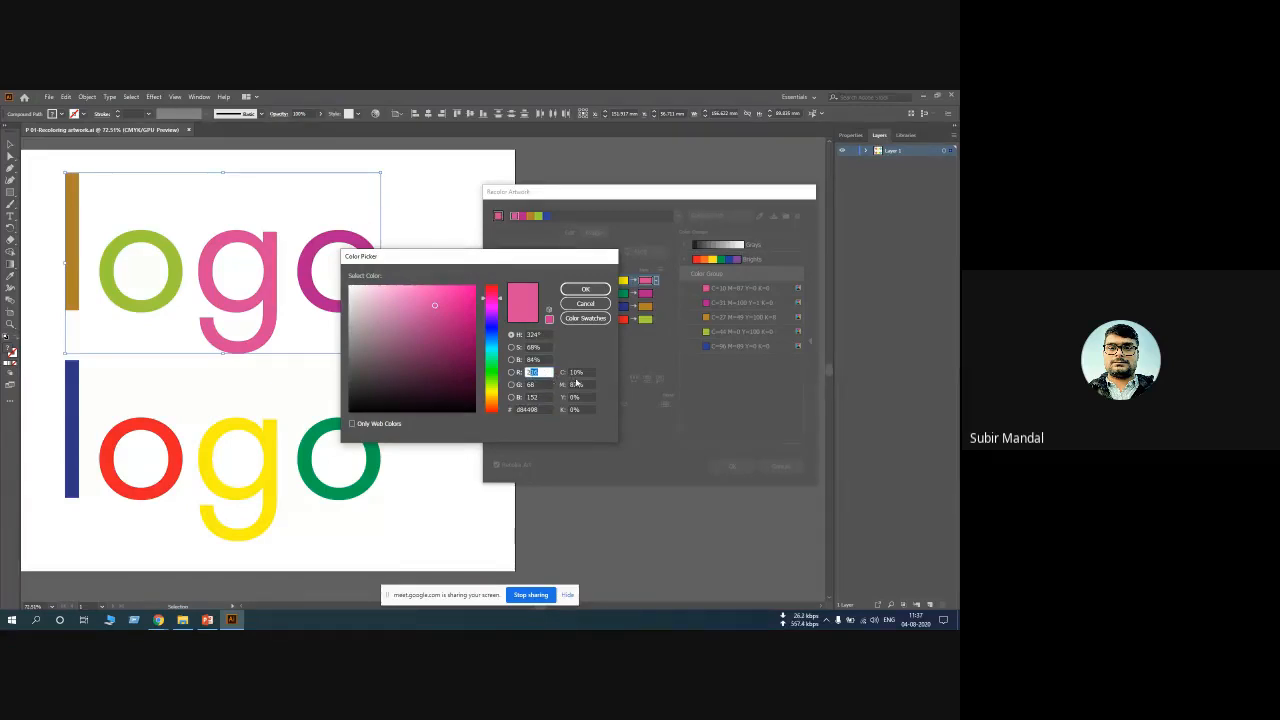
left_click(584, 385)
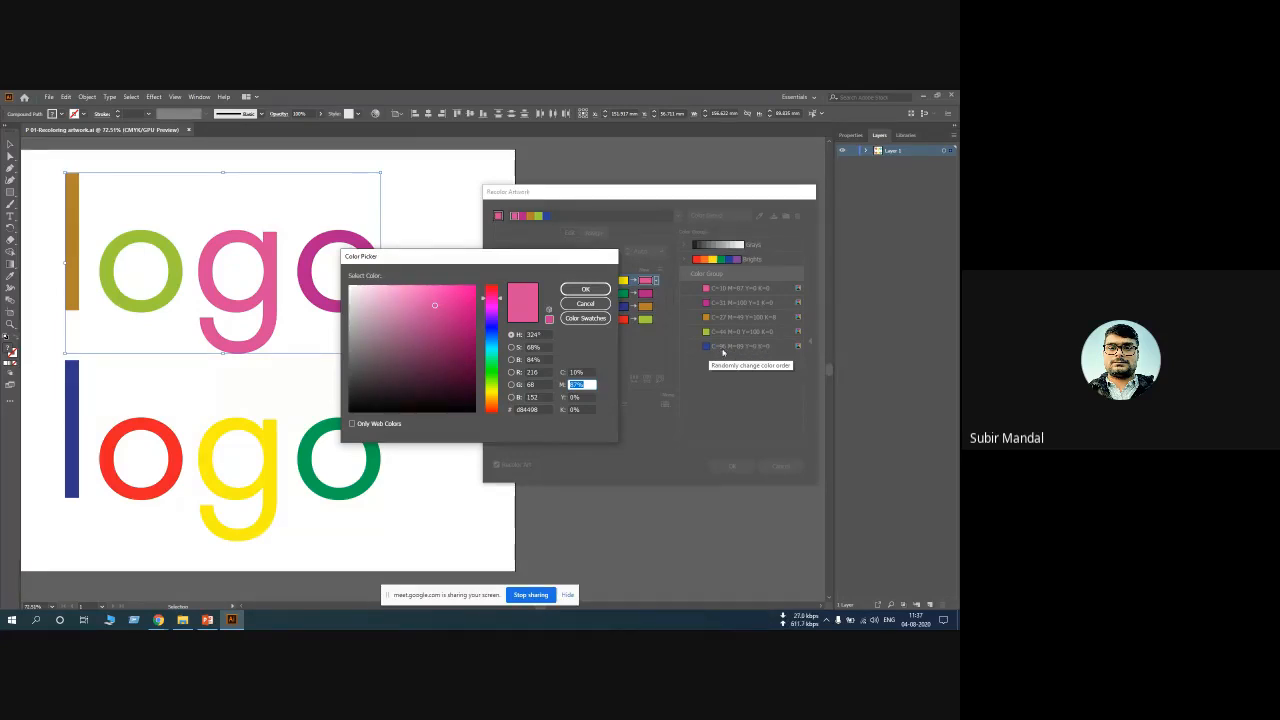
left_click_drag(584, 373, 559, 381)
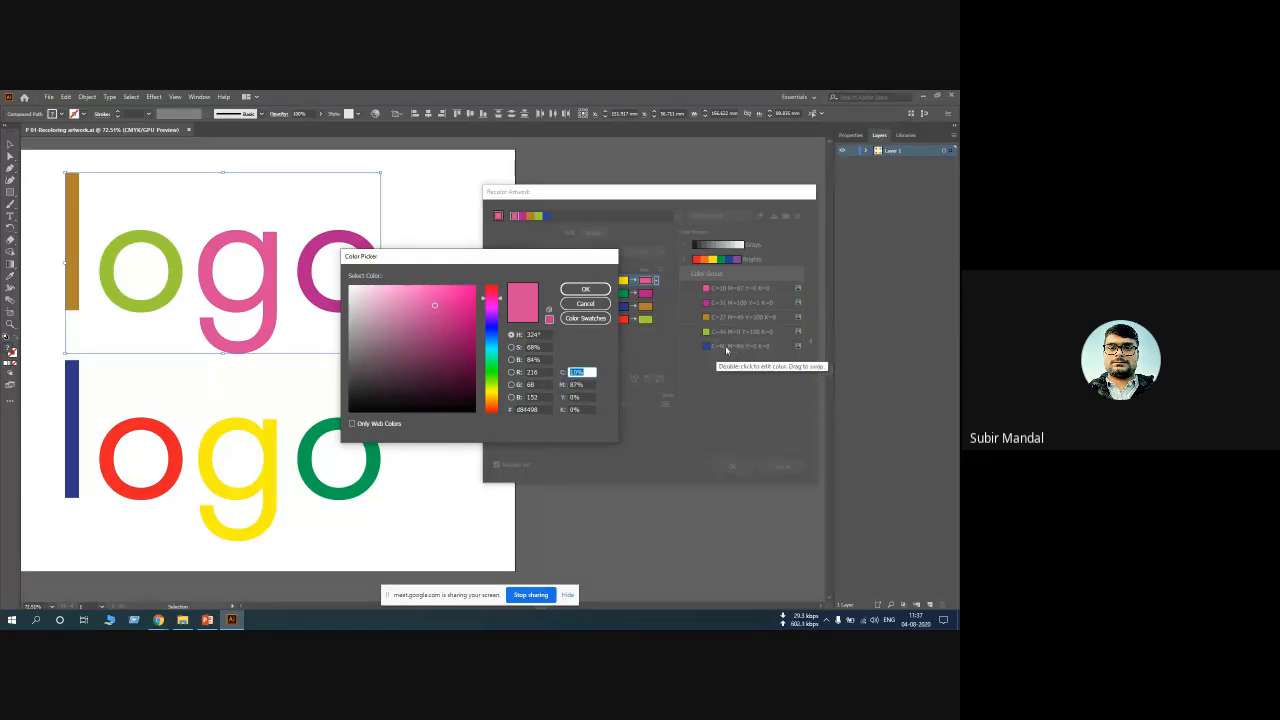
type("96")
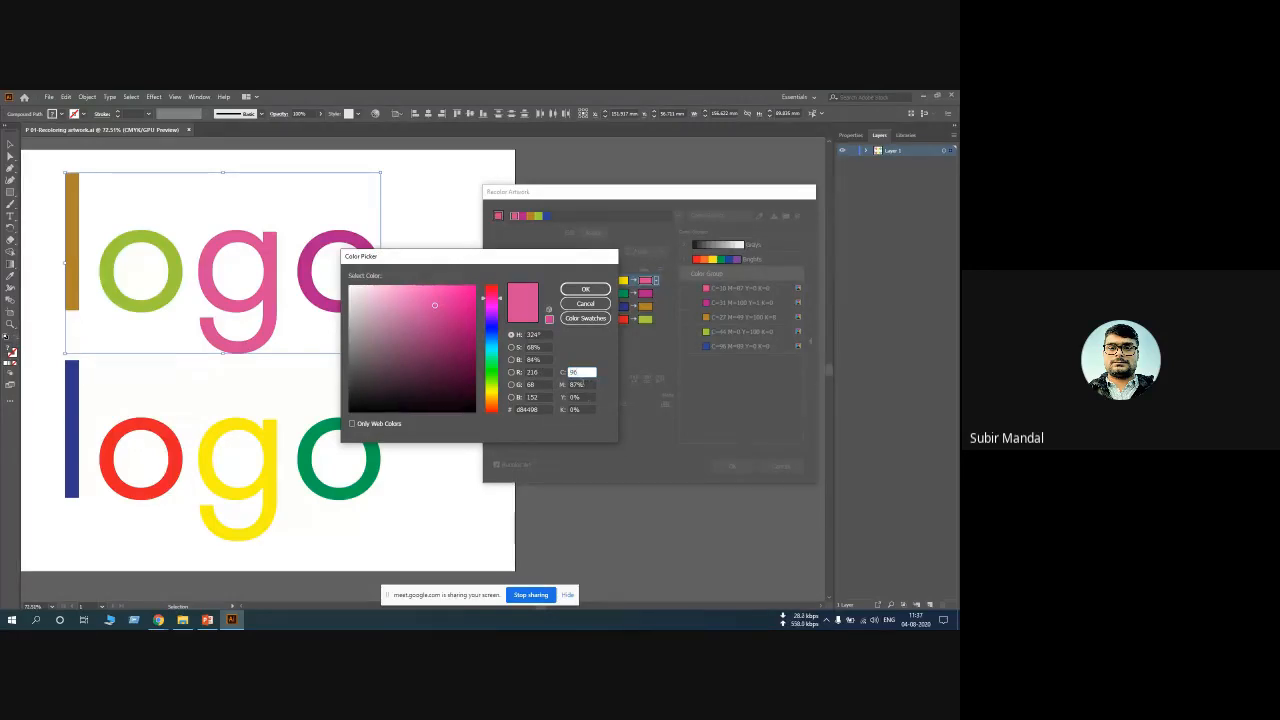
key("Tab")
type("1")
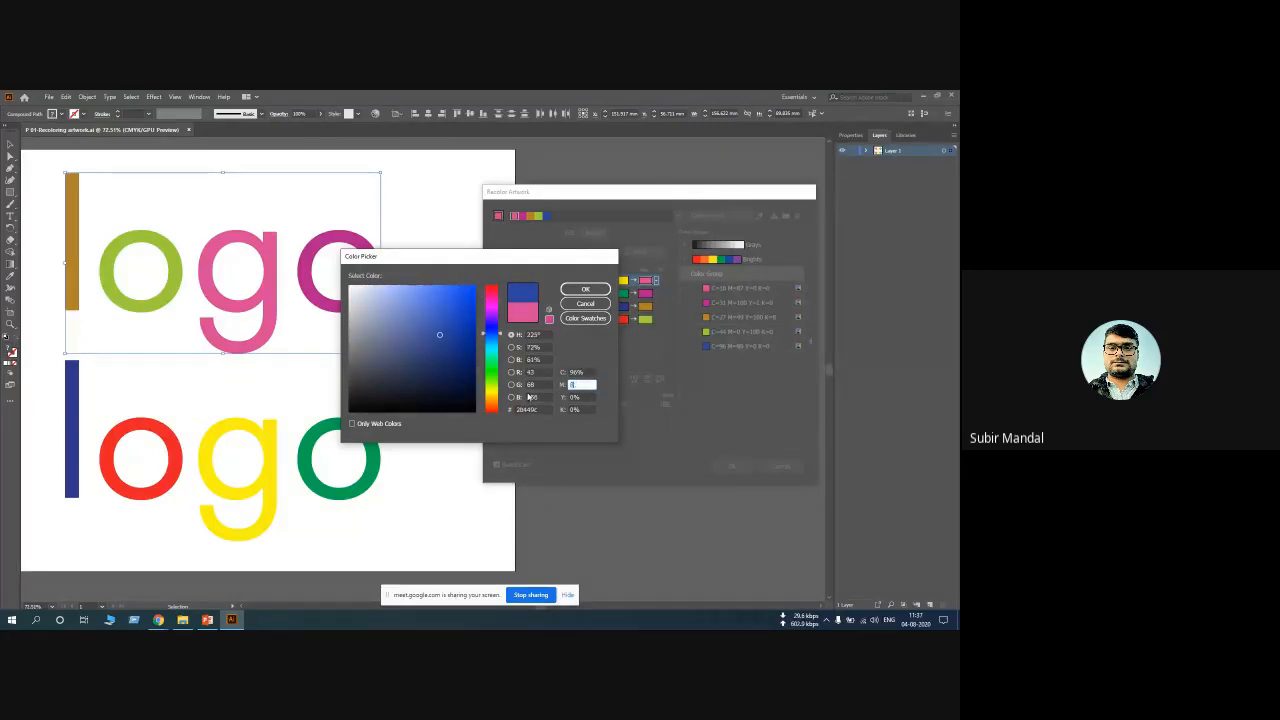
type("9")
key("Tab")
key("Tab")
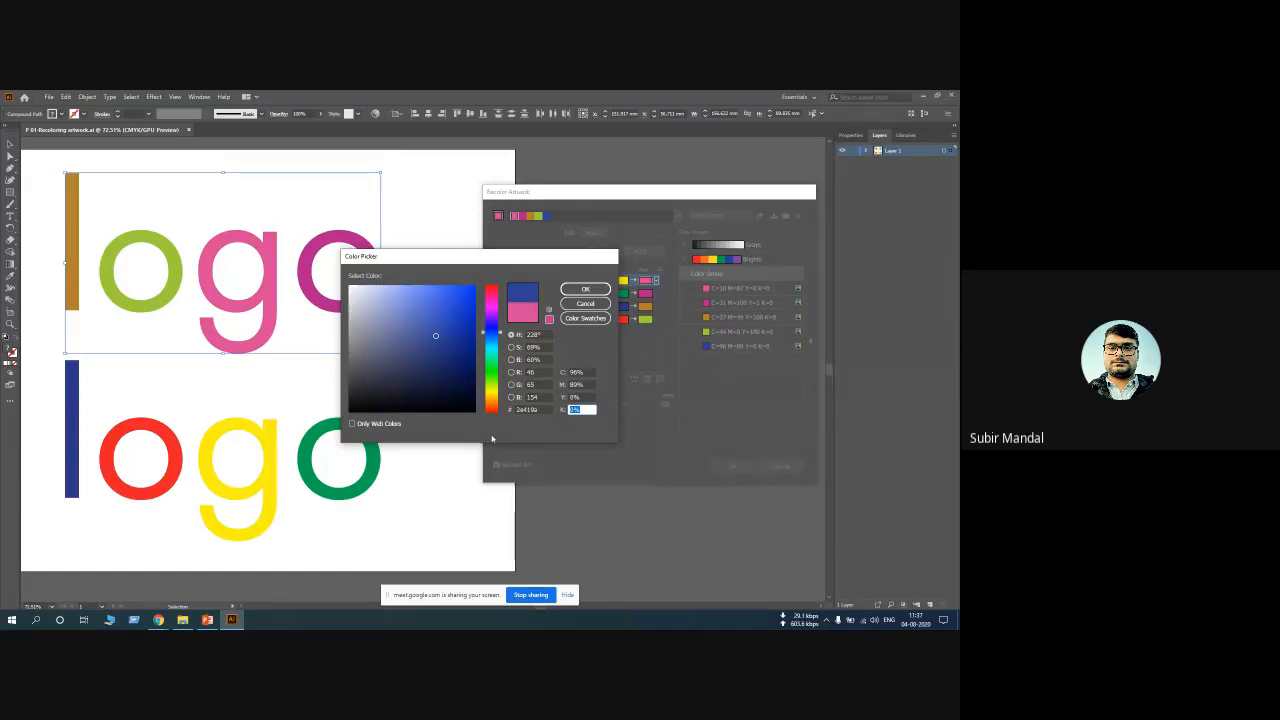
left_click(585, 289)
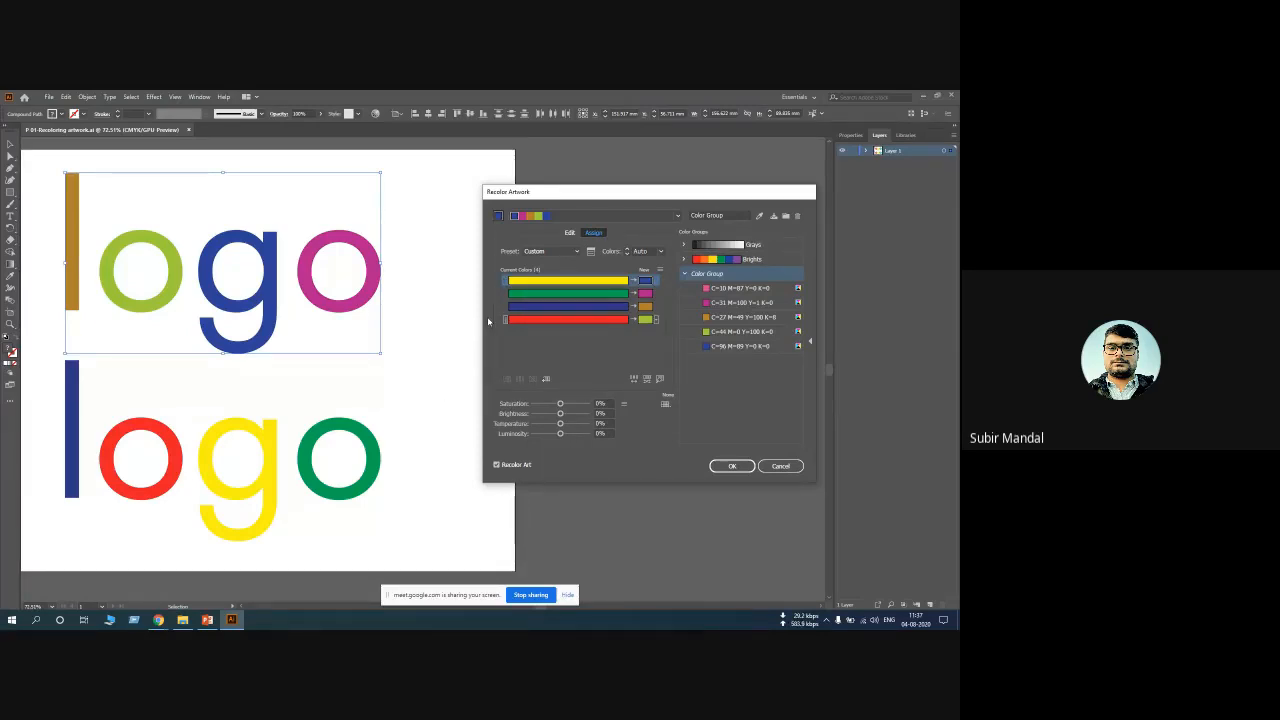
Discard the recoloring of the upper logo and close the document
left_click(781, 467)
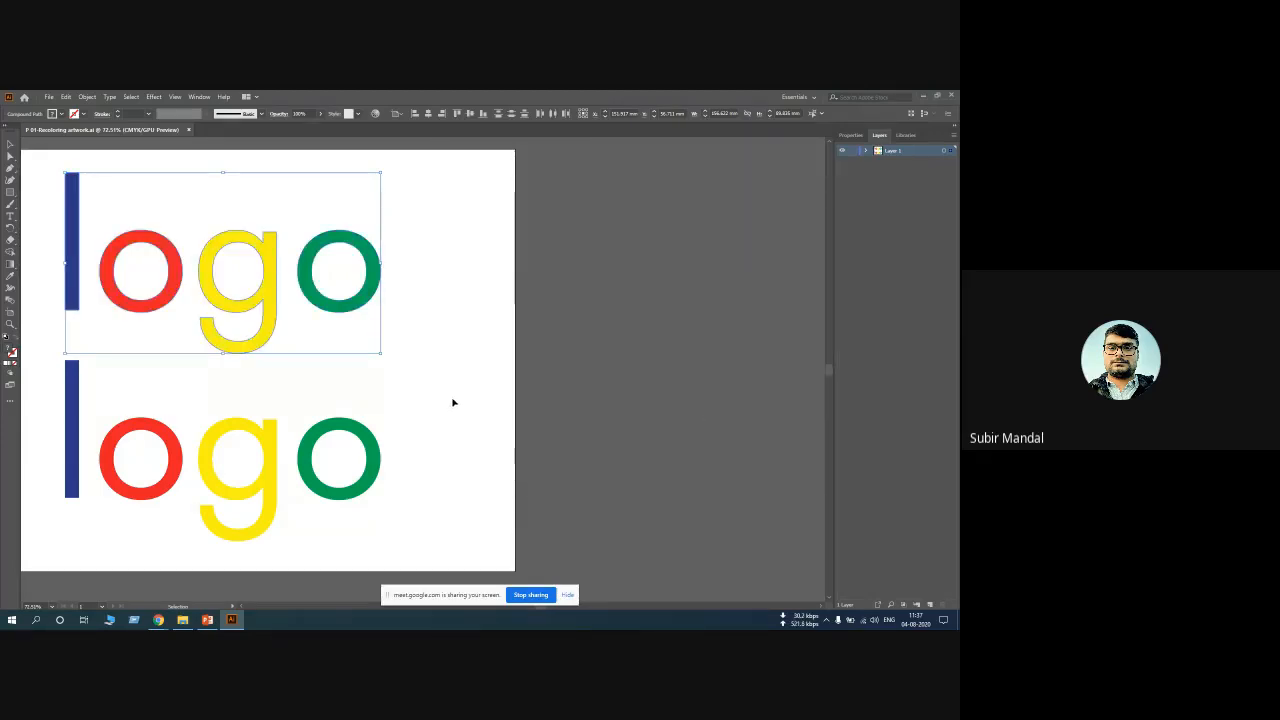
left_click(188, 129)
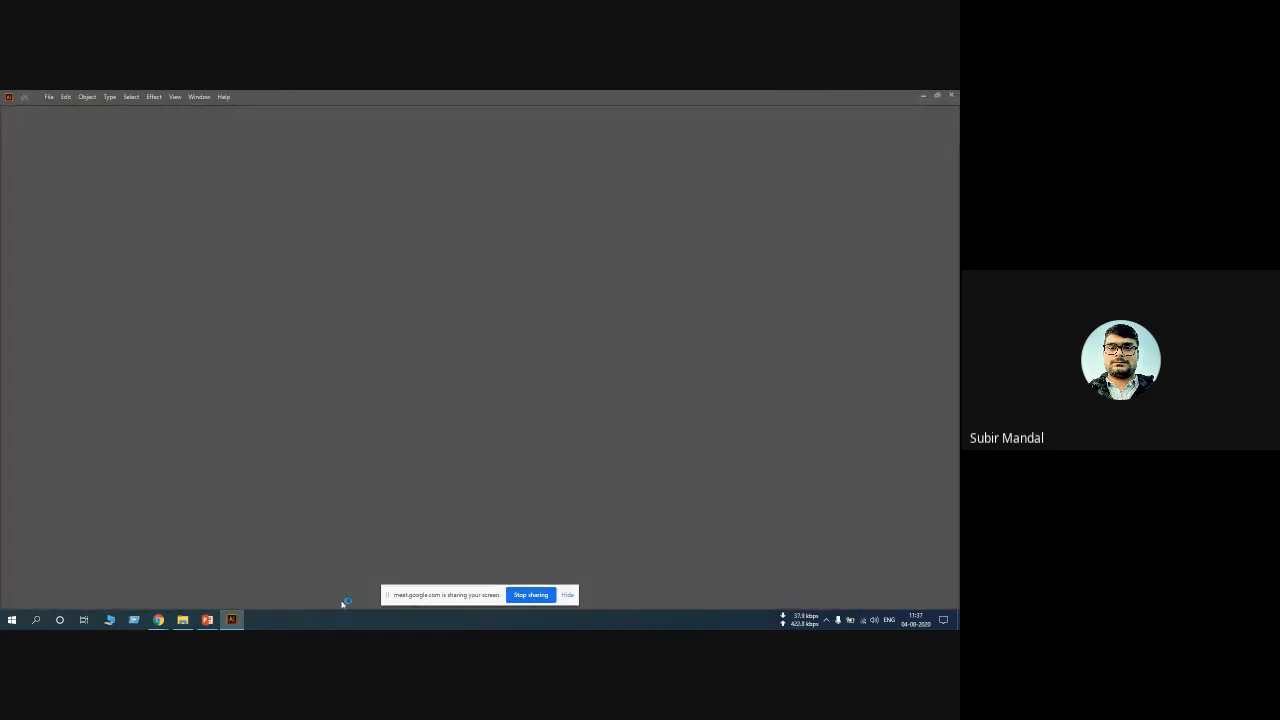
Switch to PowerPoint and run the logo design slide show from the beginning, advancing to the Color Associations slide
left_click(207, 619)
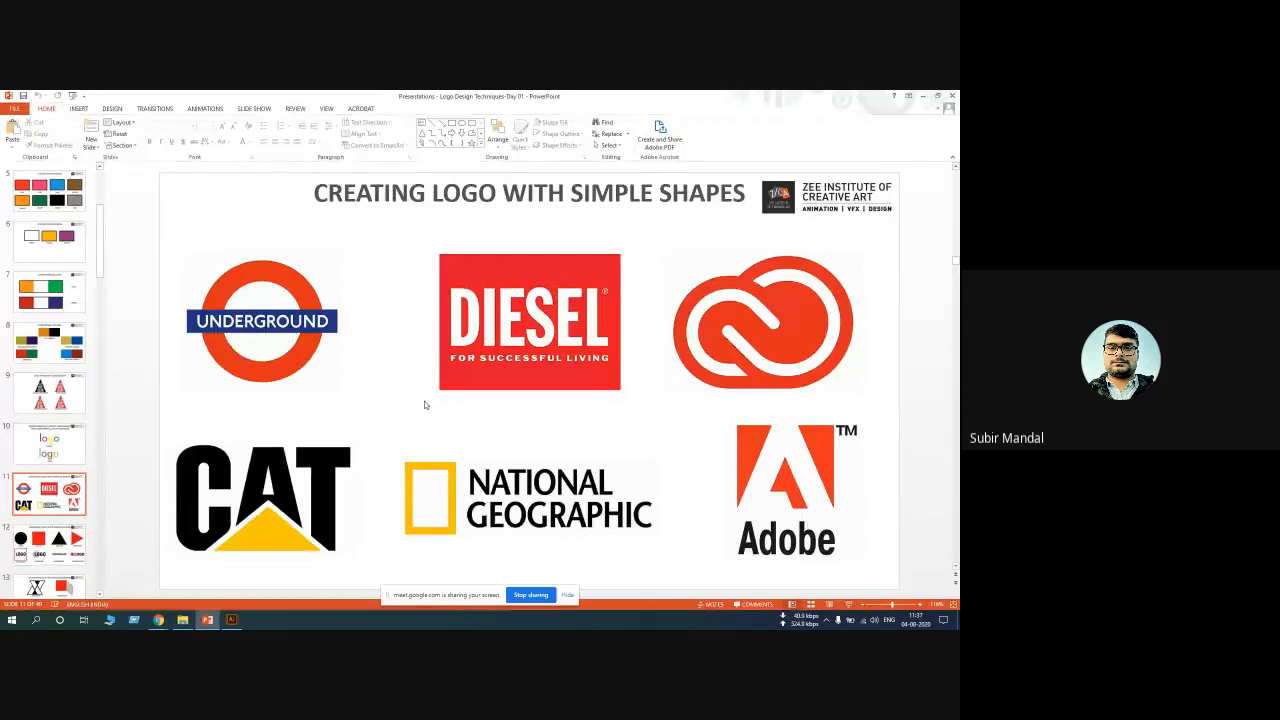
key("F5")
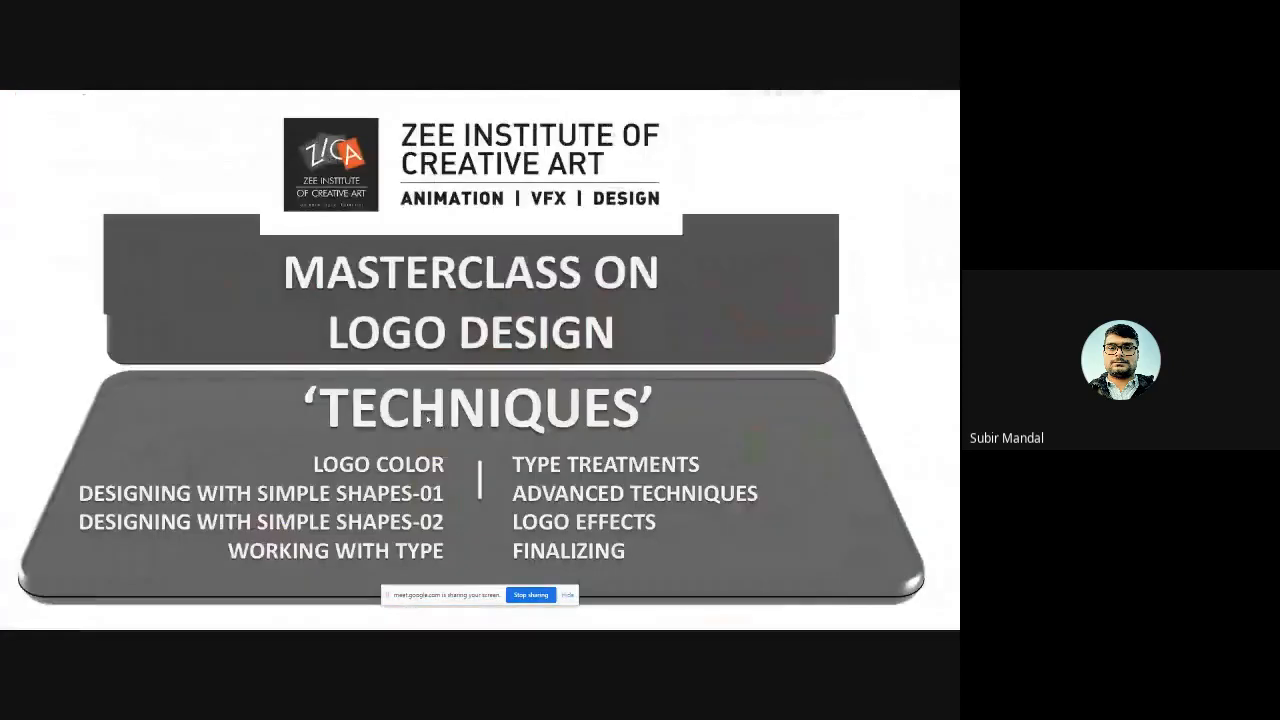
key("Right")
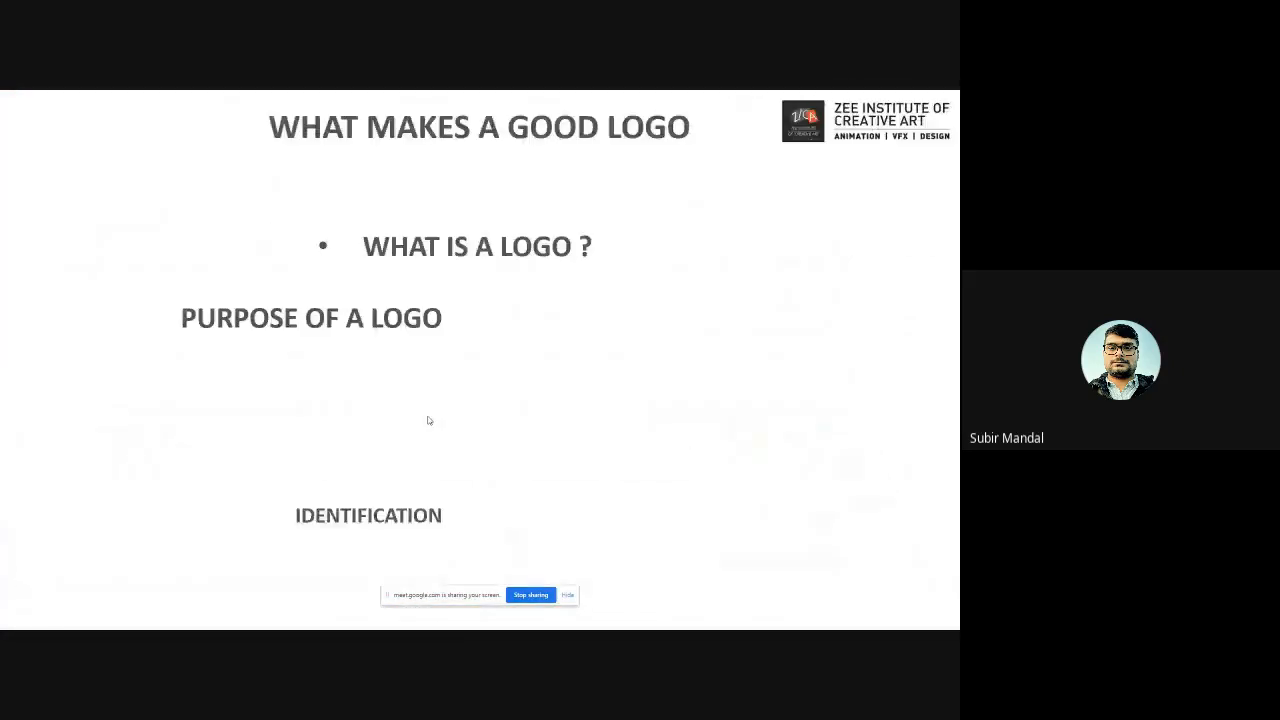
key("Right")
key("Right")
key("Right")
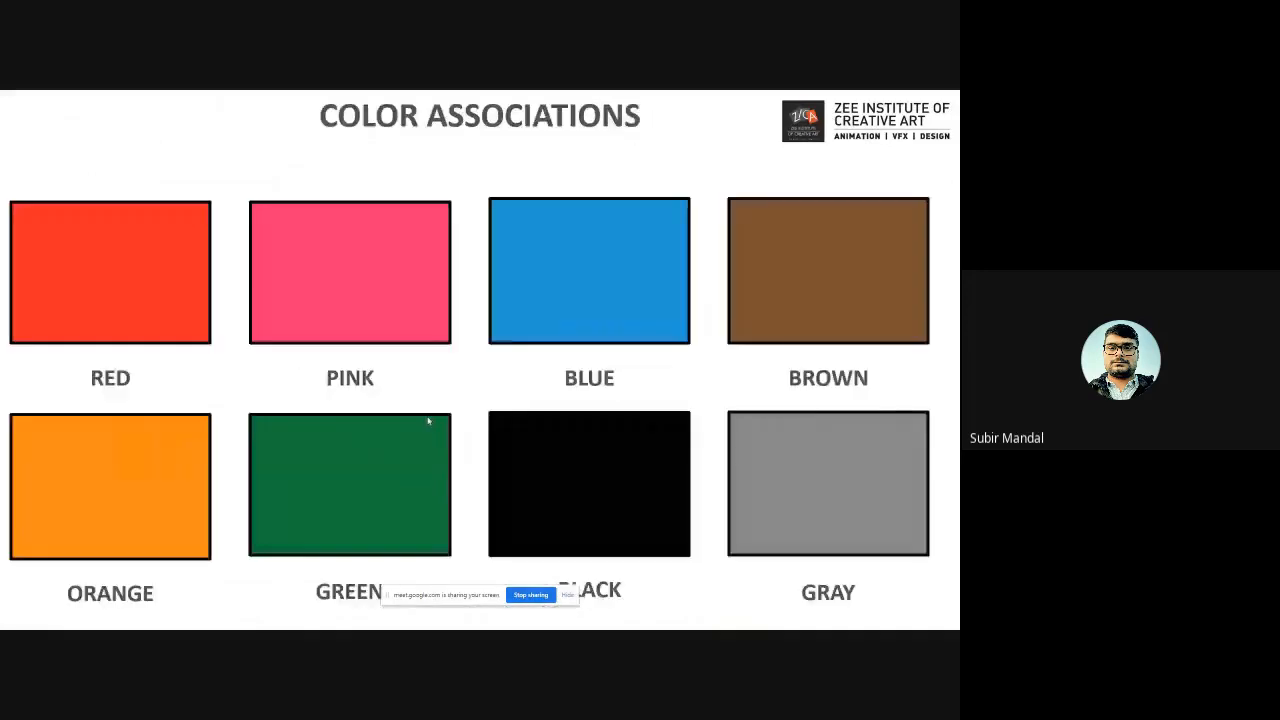
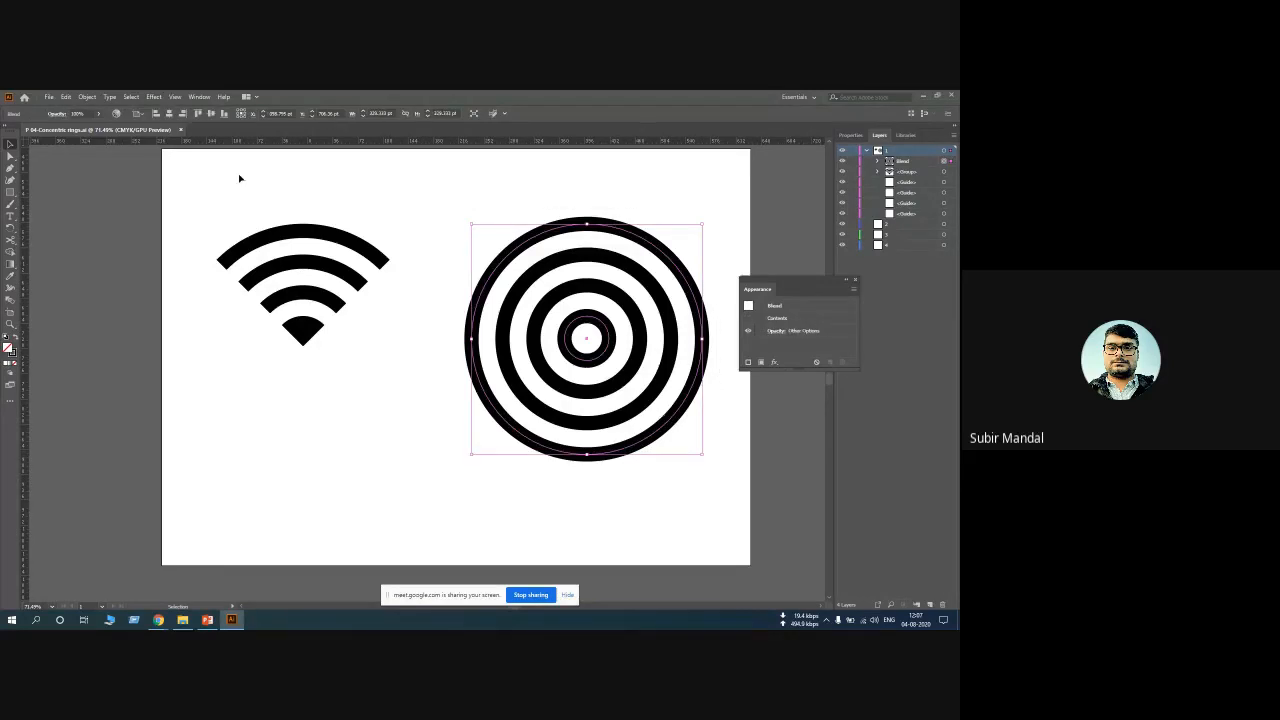
Expand the blend of concentric rings into separate editable paths
left_click(87, 97)
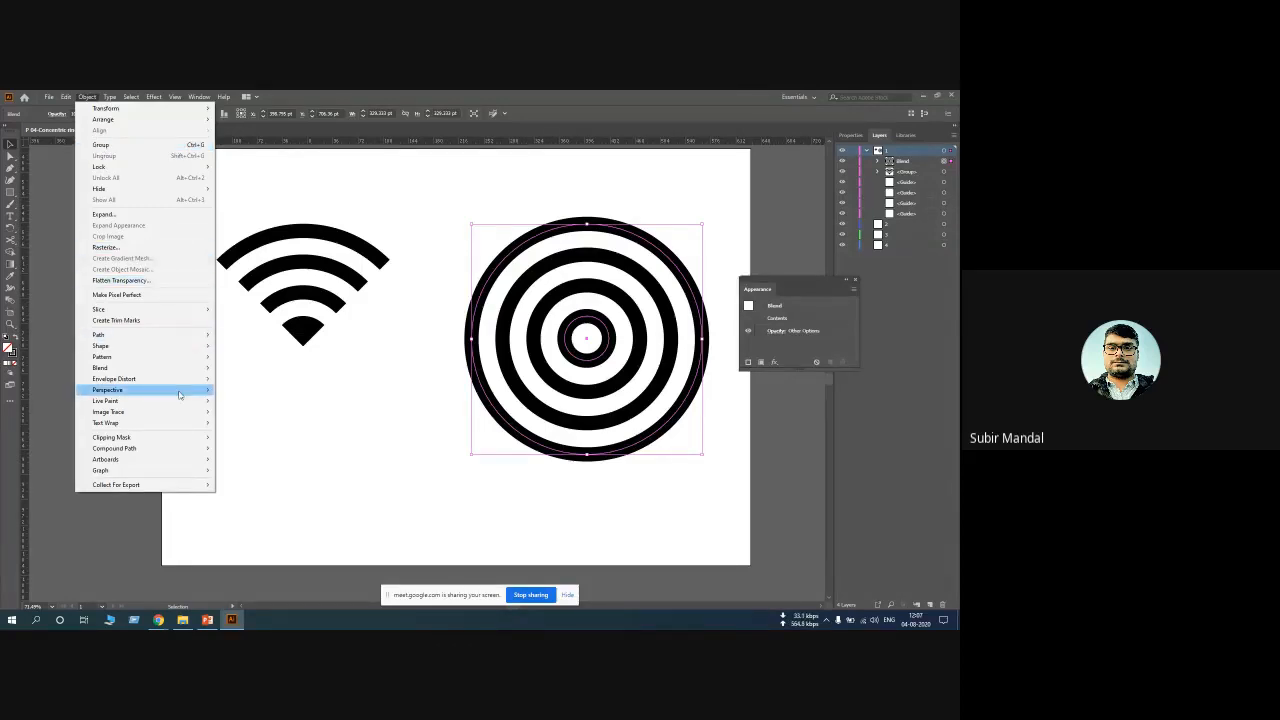
mouse_move(179, 394)
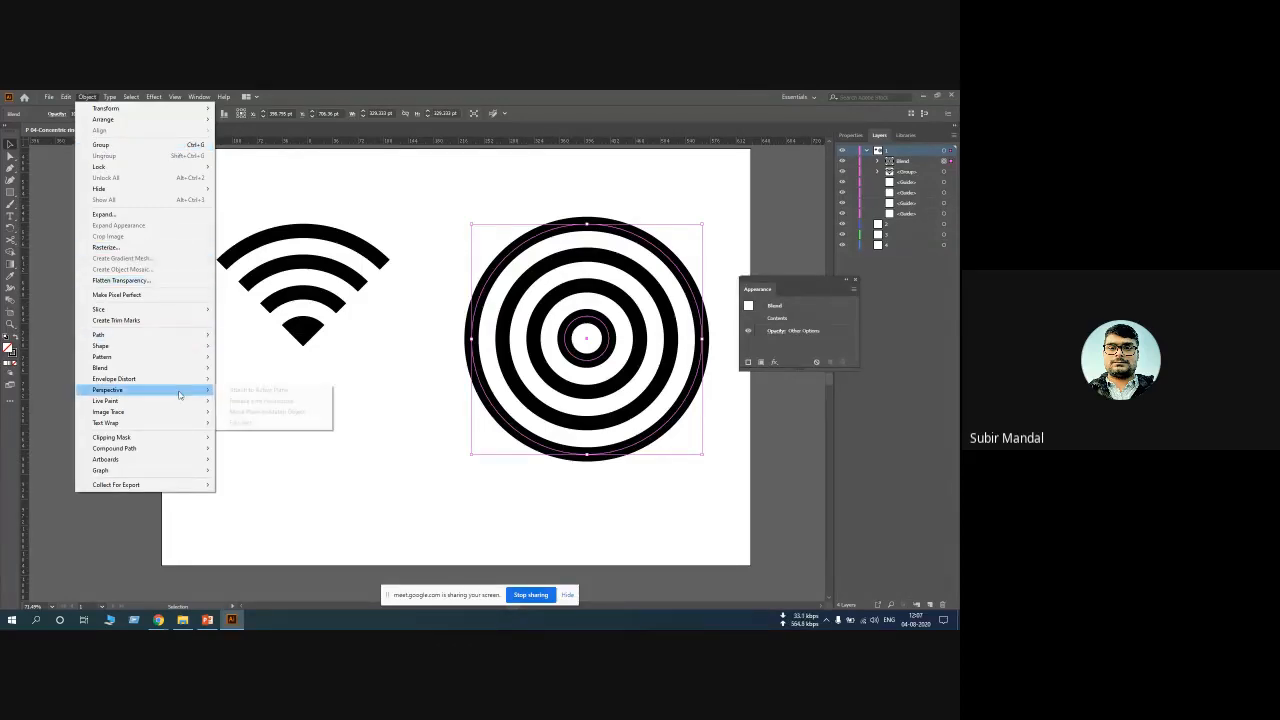
left_click(149, 216)
left_click(462, 413)
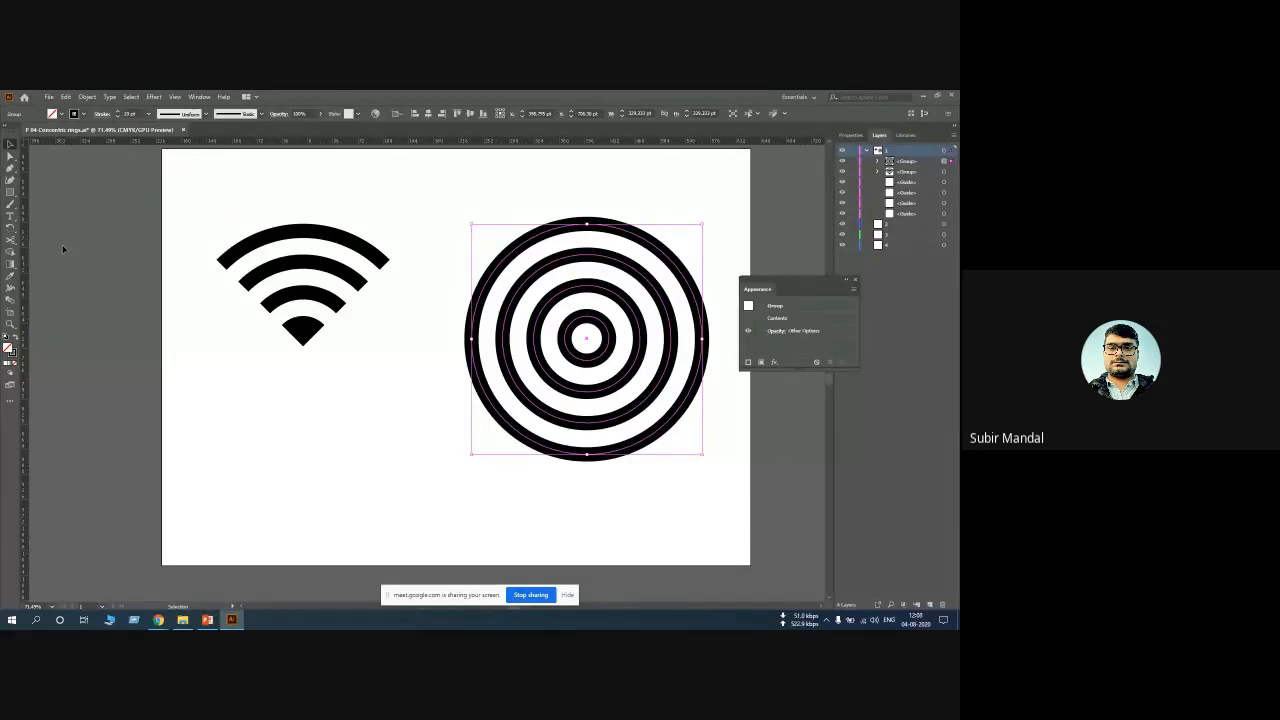
Deselect the rings and draw a 45-degree line about 356 pt wide and high, centred on the concentric rings
key("backslash")
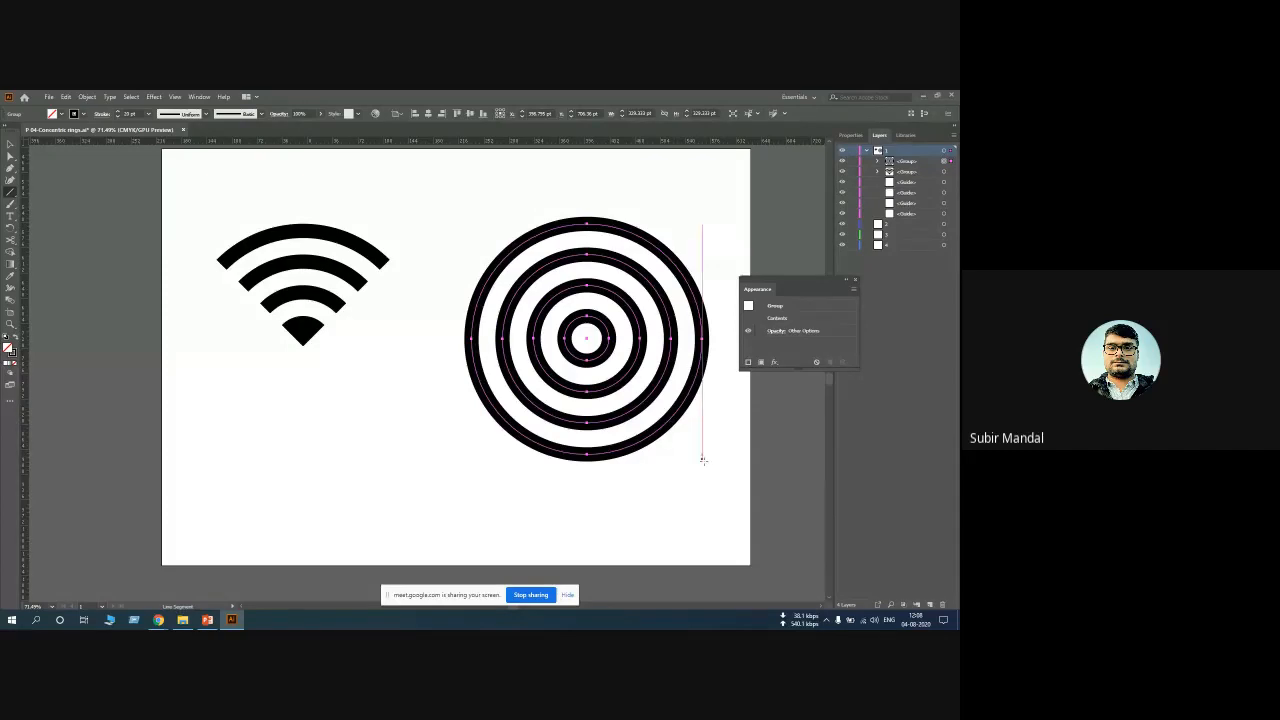
key("v")
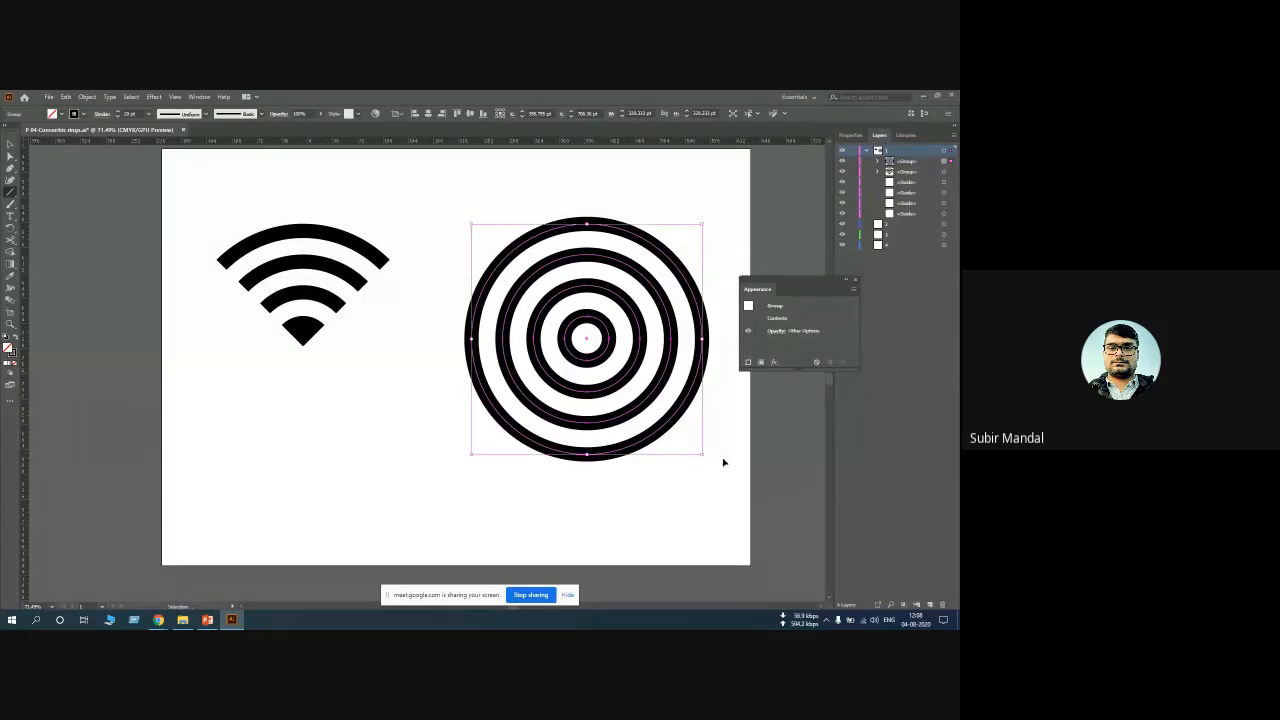
left_click(722, 461)
key("backslash")
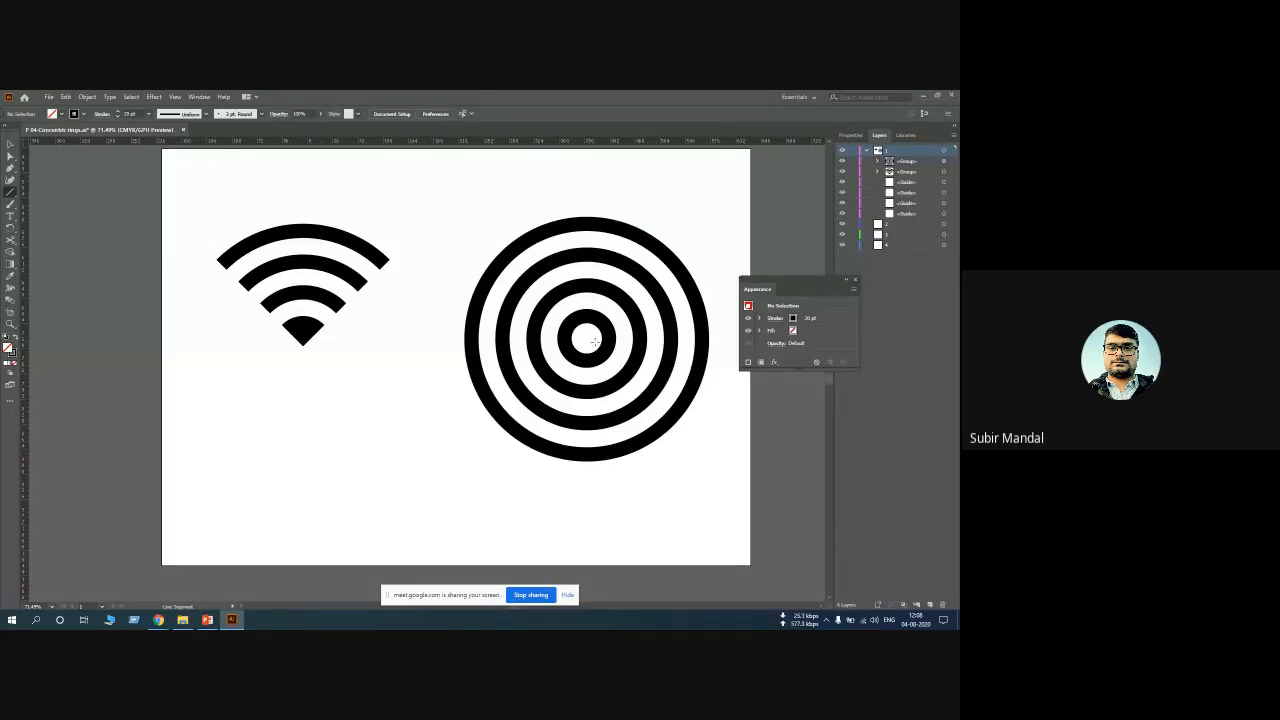
key("v")
key("backslash")
left_click_drag(587, 338, 732, 441)
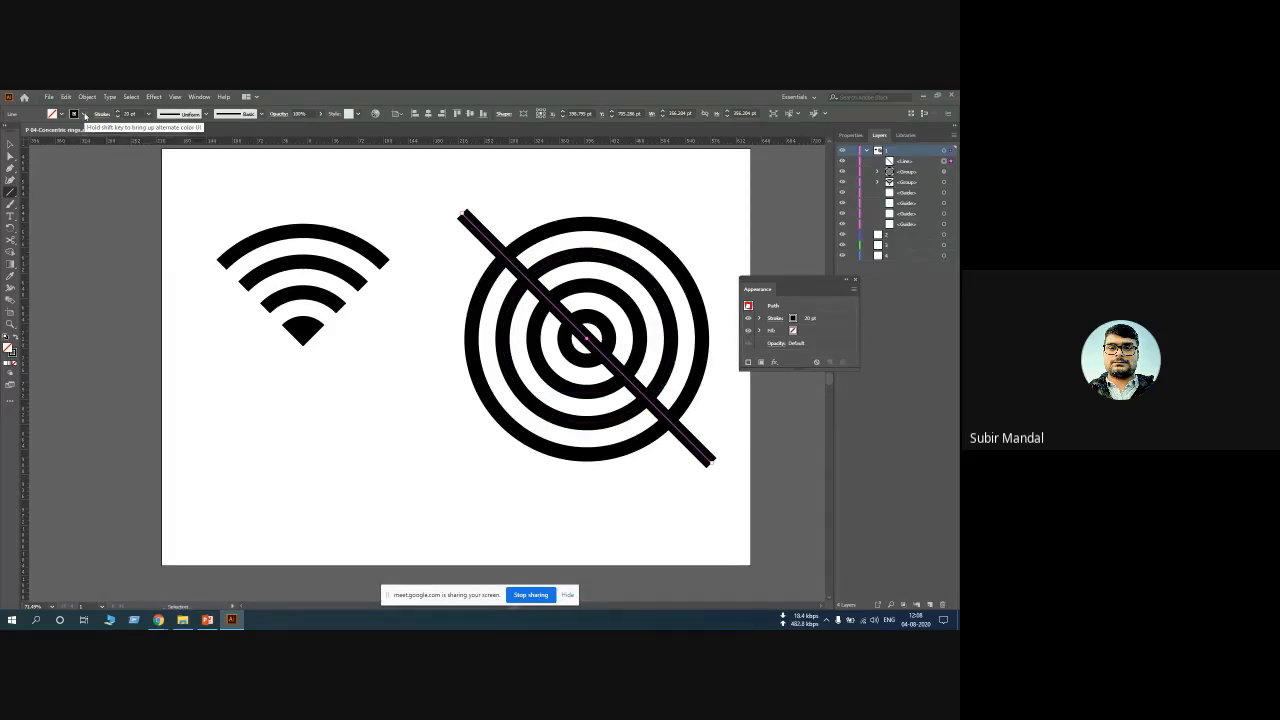
Set the stroke of the diagonal line across the rings to none
left_click(83, 114)
left_click(9, 133)
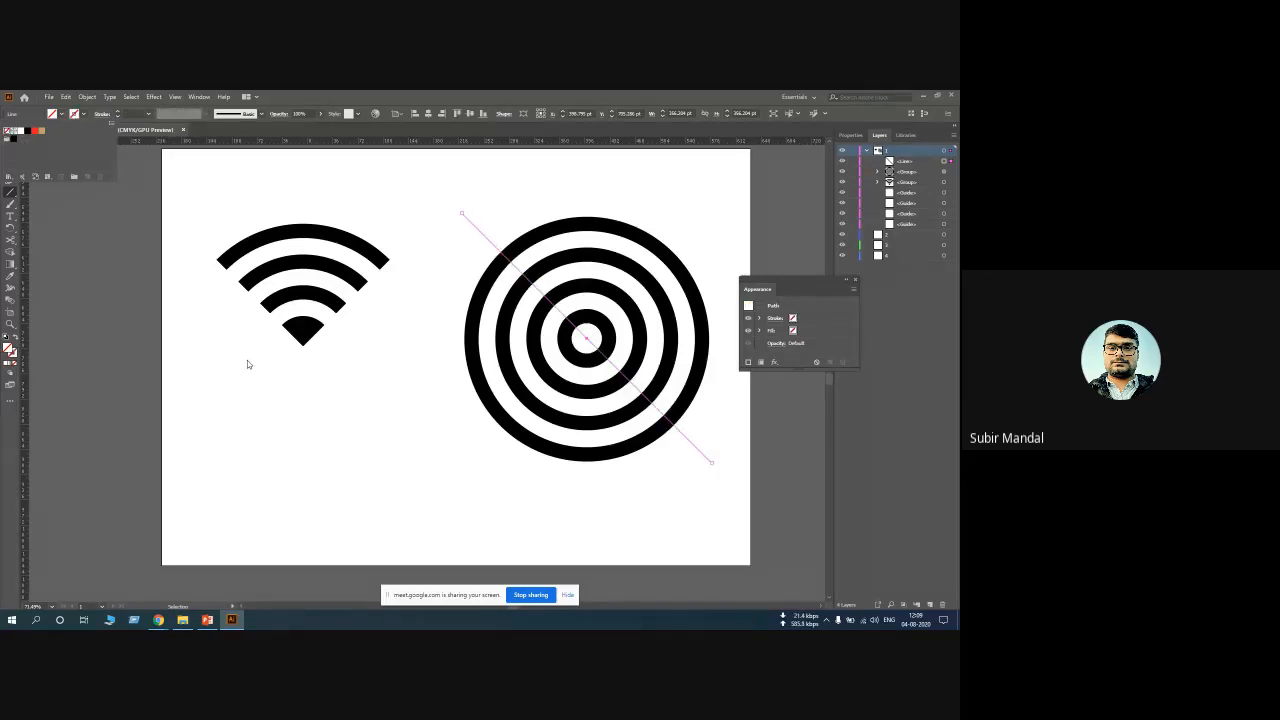
left_click(313, 381)
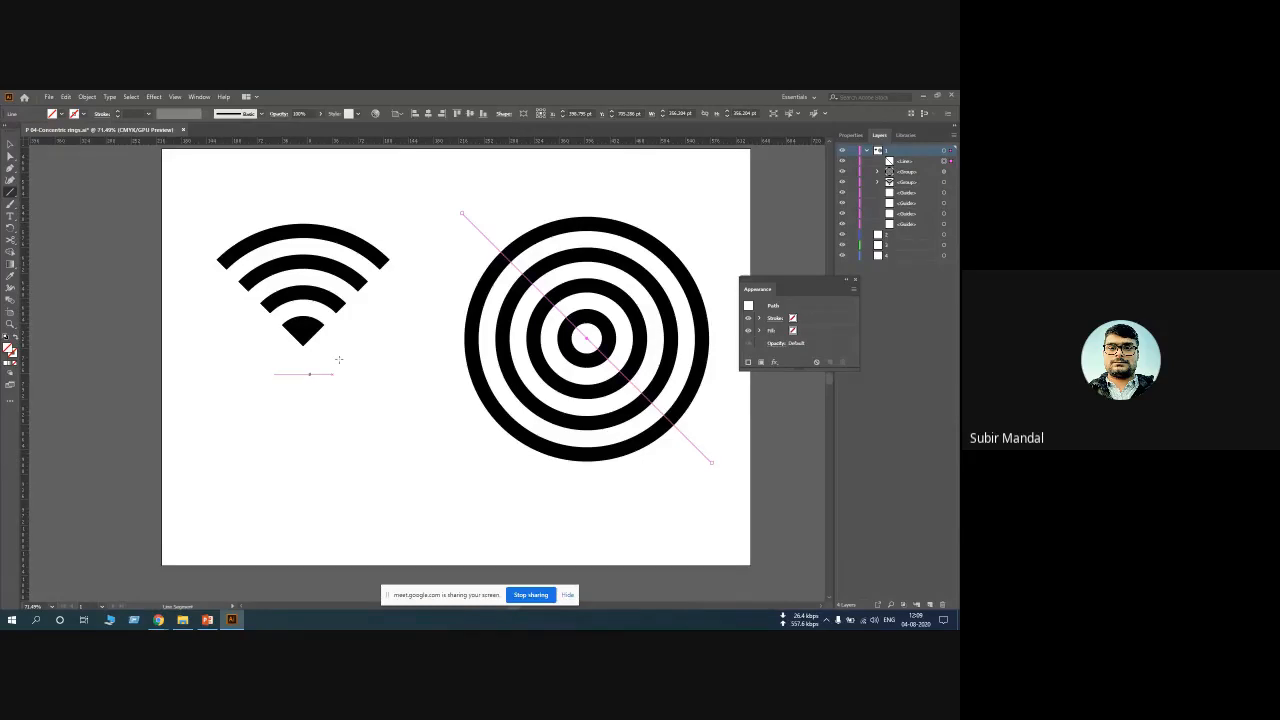
Give the diagonal line a black 20 pt stroke and delete the line
left_click(84, 115)
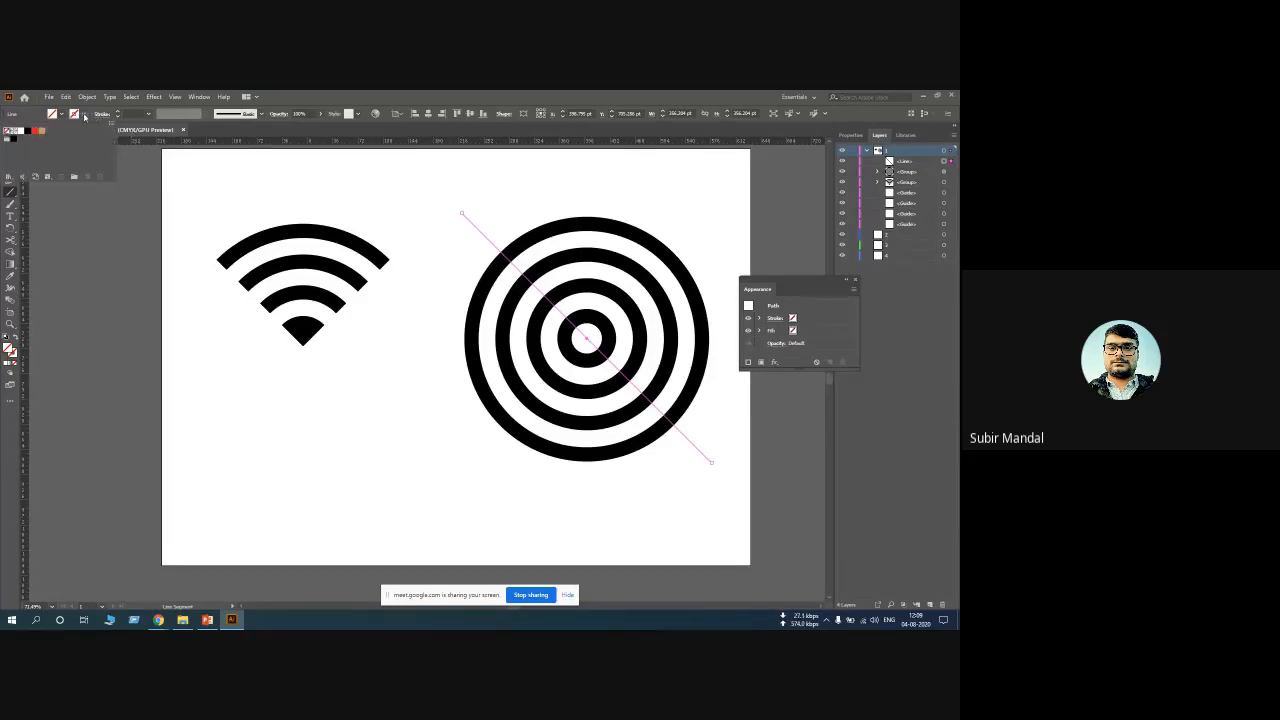
left_click(27, 131)
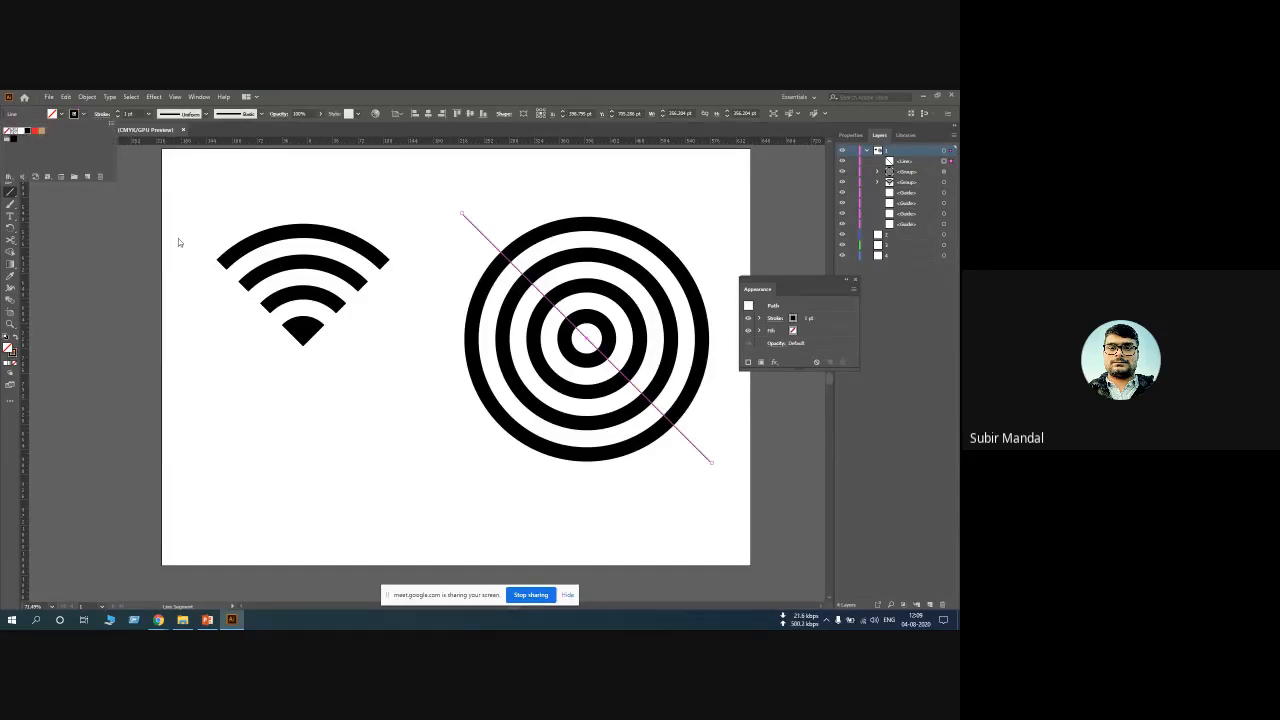
key("Tab")
type("20")
key("Return")
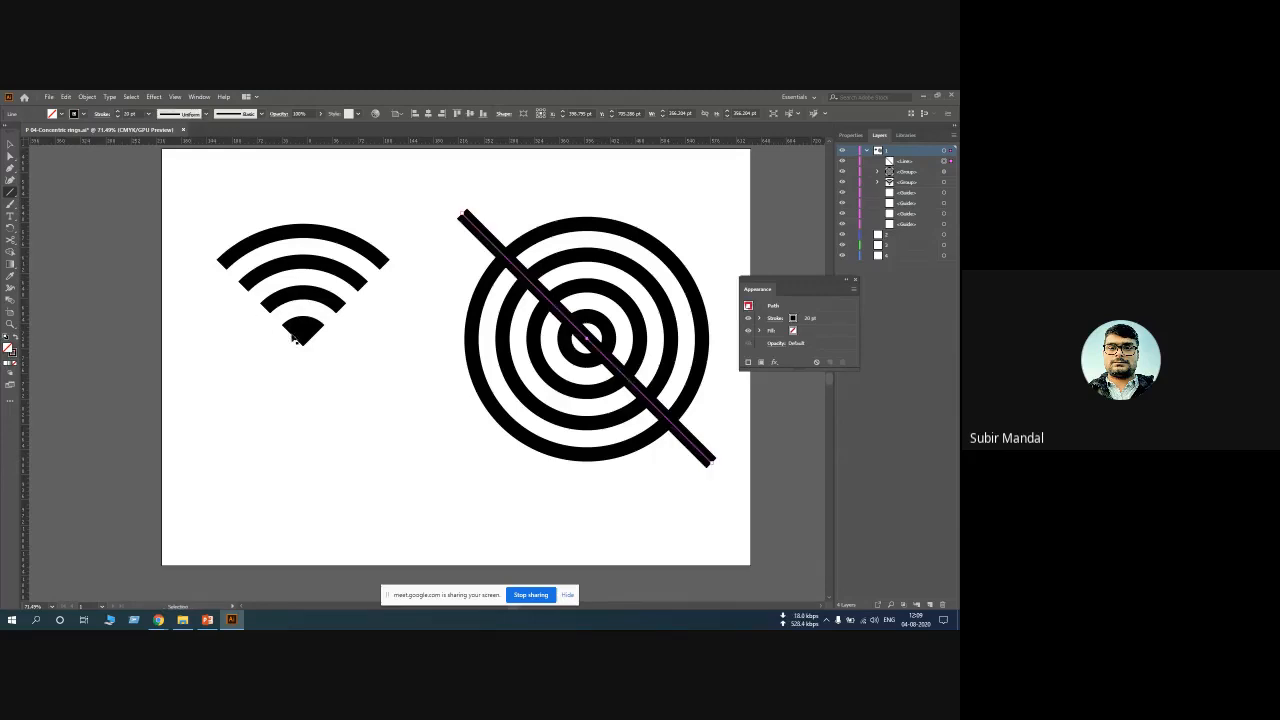
key("Delete")
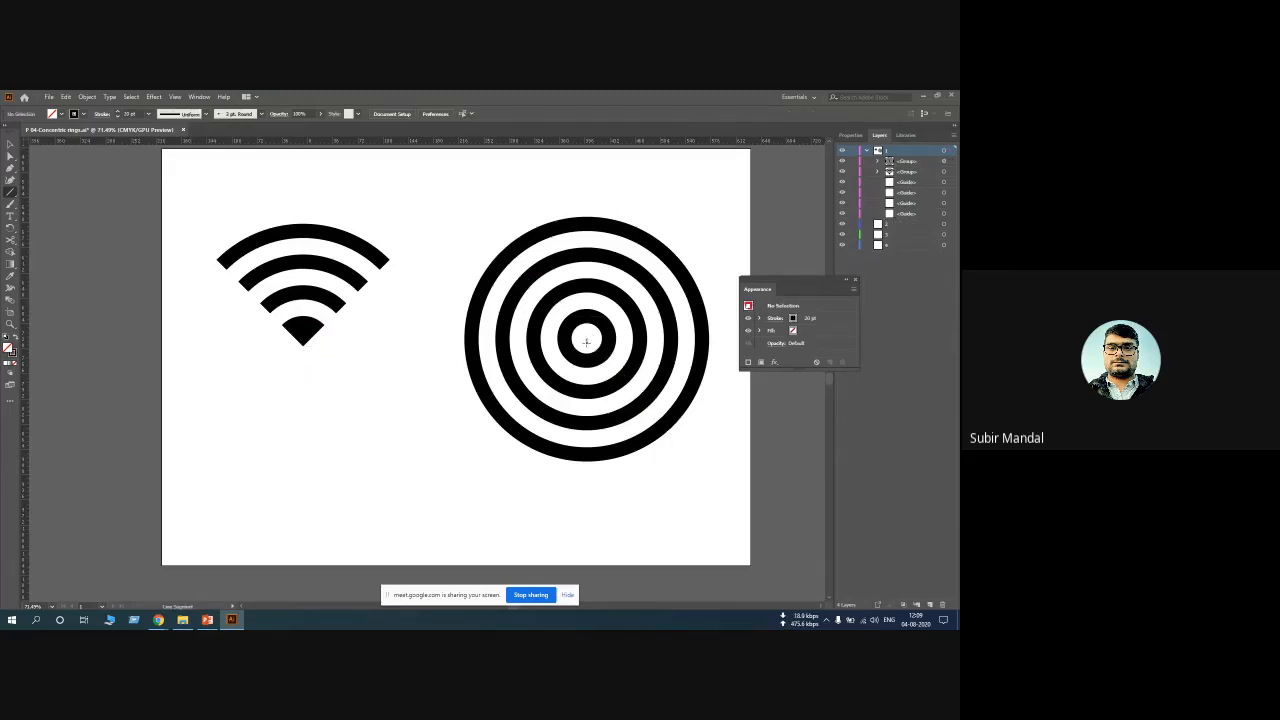
Draw a 45-degree line about 399 pt wide and high through the rings' centre and set its stroke to none
left_click_drag(586, 340, 711, 492)
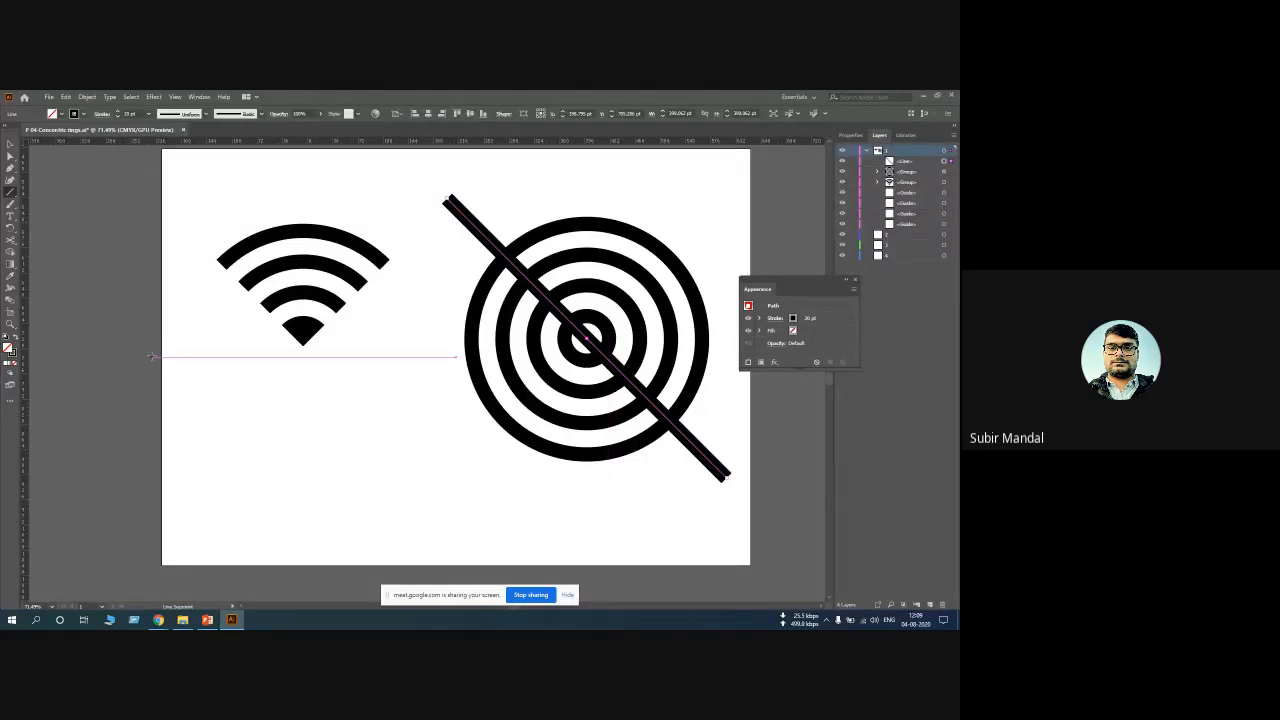
key("v")
left_click(13, 354)
left_click(11, 361)
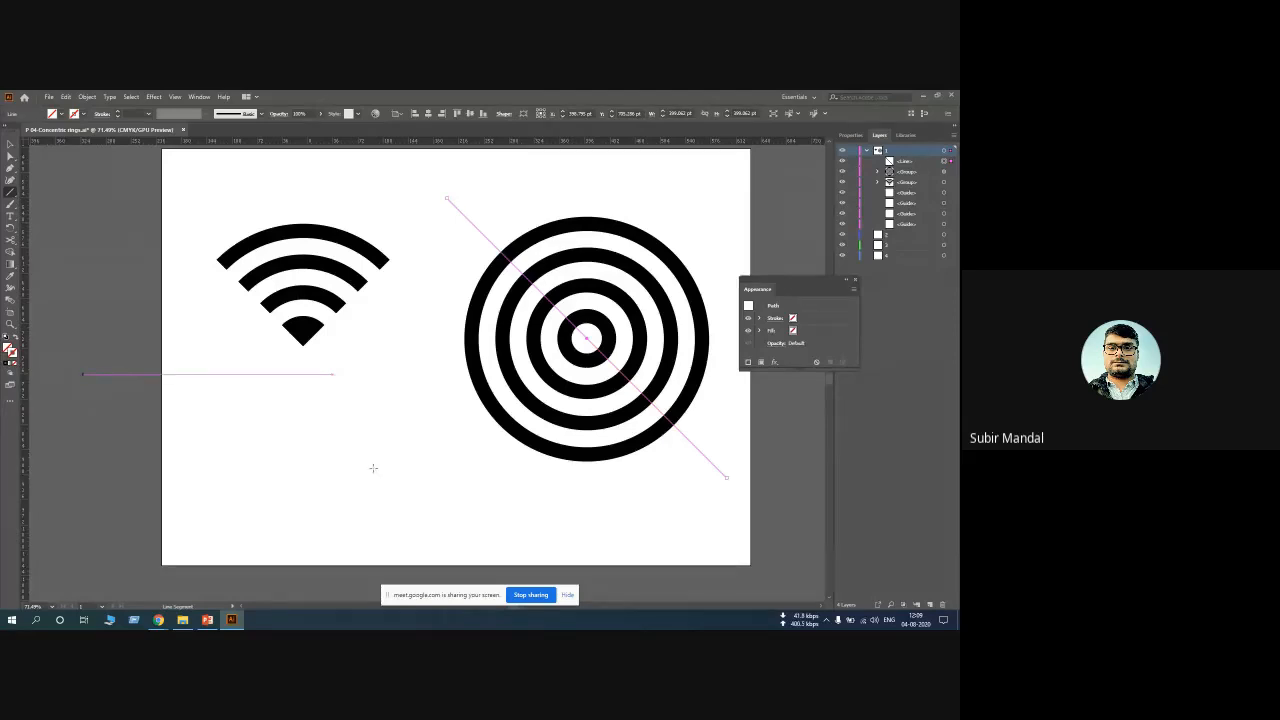
left_click_drag(363, 290, 364, 446)
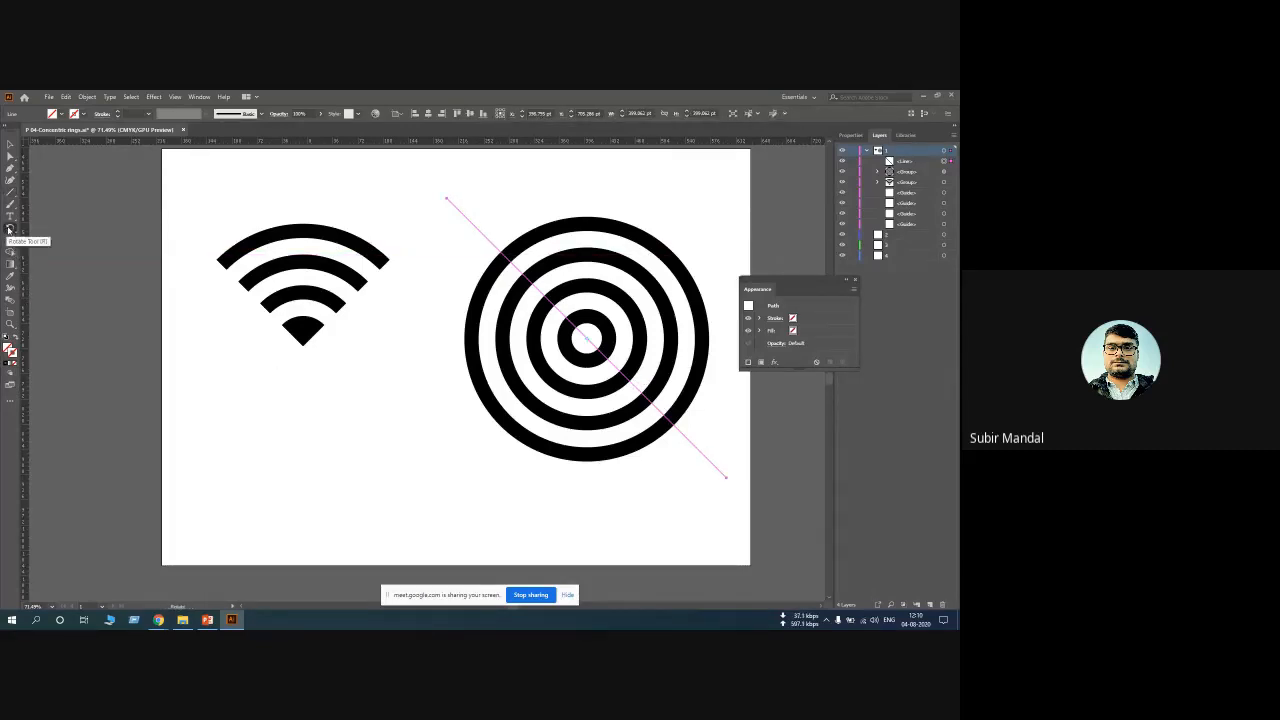
Create a copy of the diagonal line rotated by 90 degrees about its centre, with the preview on
double_click(9, 229)
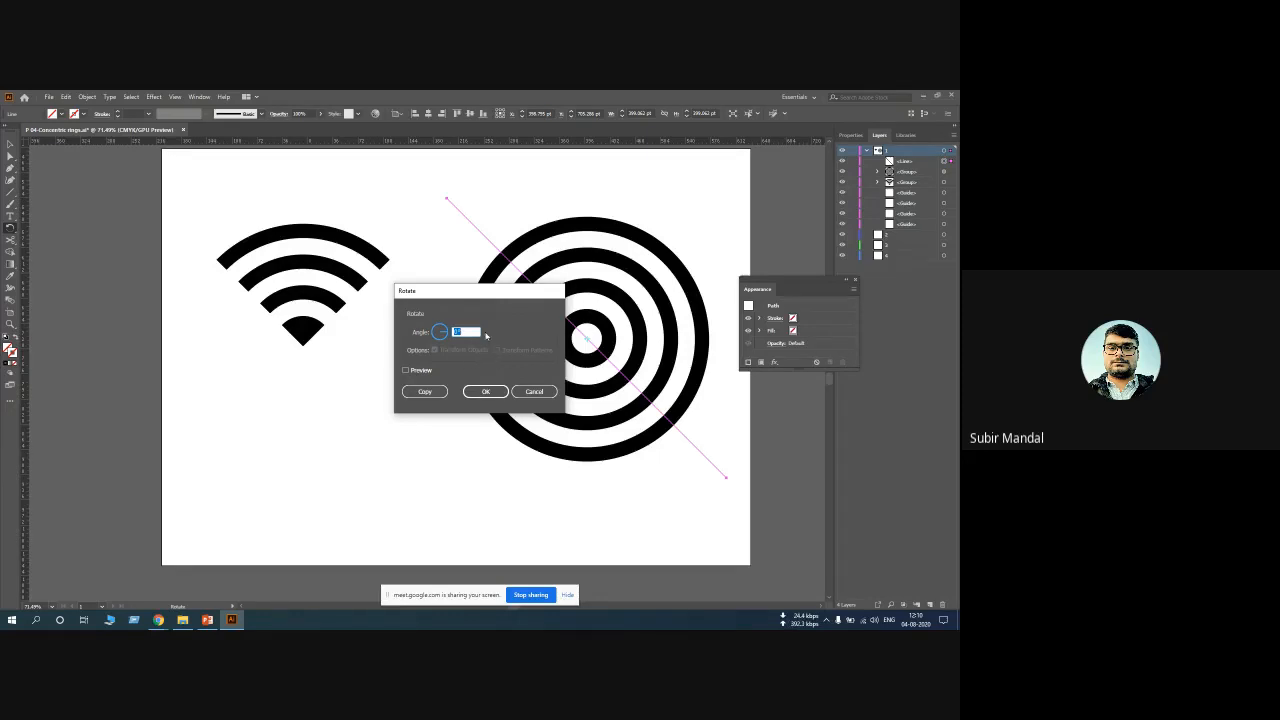
type("90")
left_click(425, 371)
left_click(425, 371)
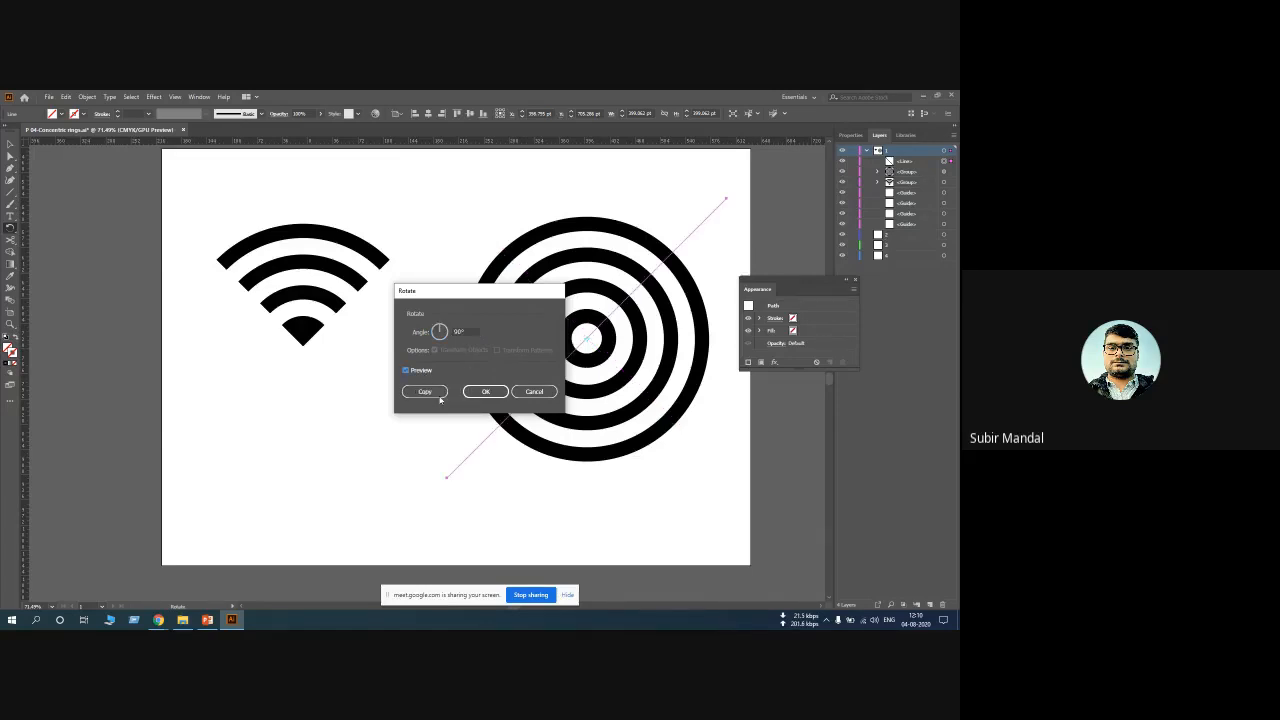
left_click(428, 394)
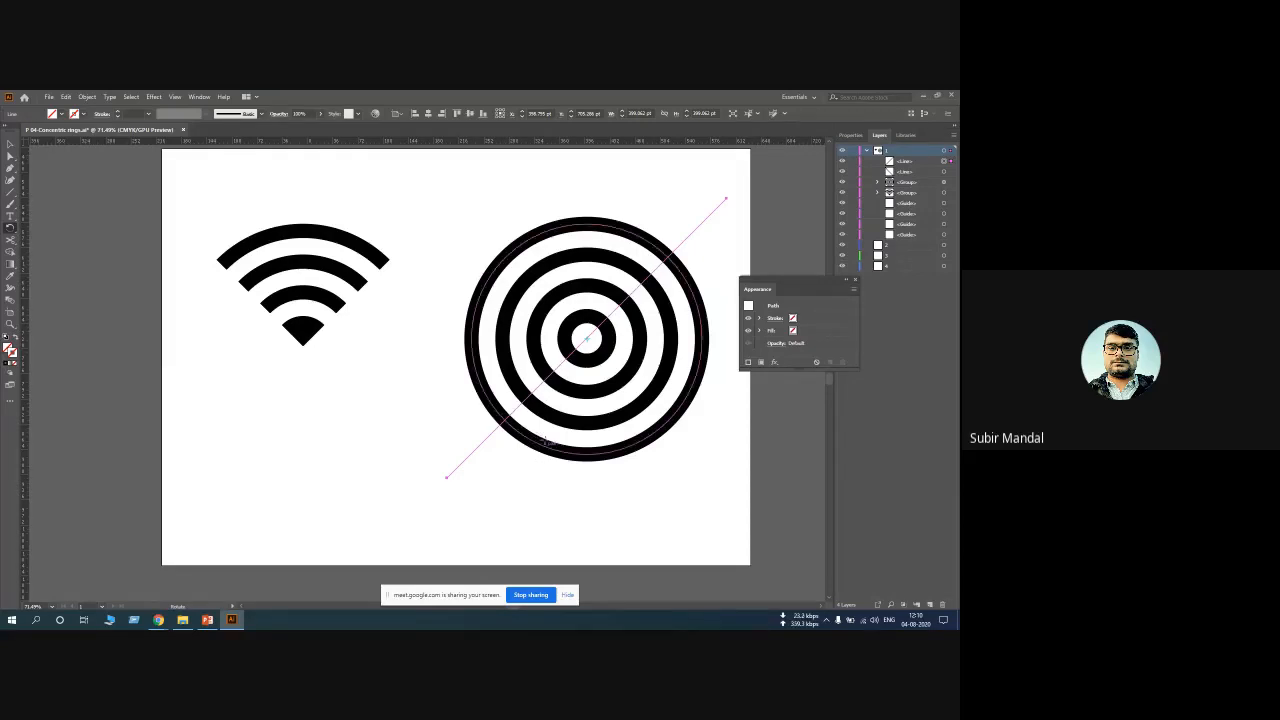
key("v")
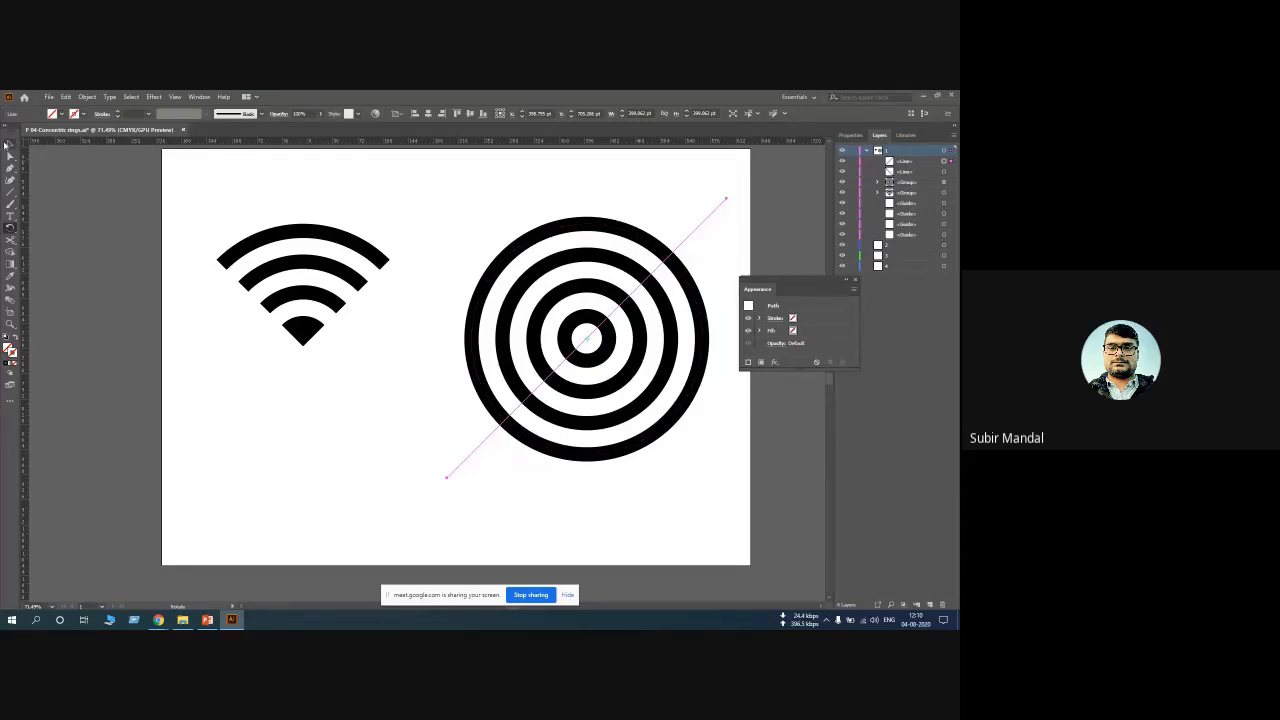
Expand the fill and stroke of the concentric rings together with both crossed diagonal lines
mouse_move(406, 196)
left_mouse_down()
mouse_move(714, 466)
mouse_move(689, 480)
left_mouse_up()
left_click(493, 312)
left_click_drag(515, 267, 615, 382)
key("ctrl+z")
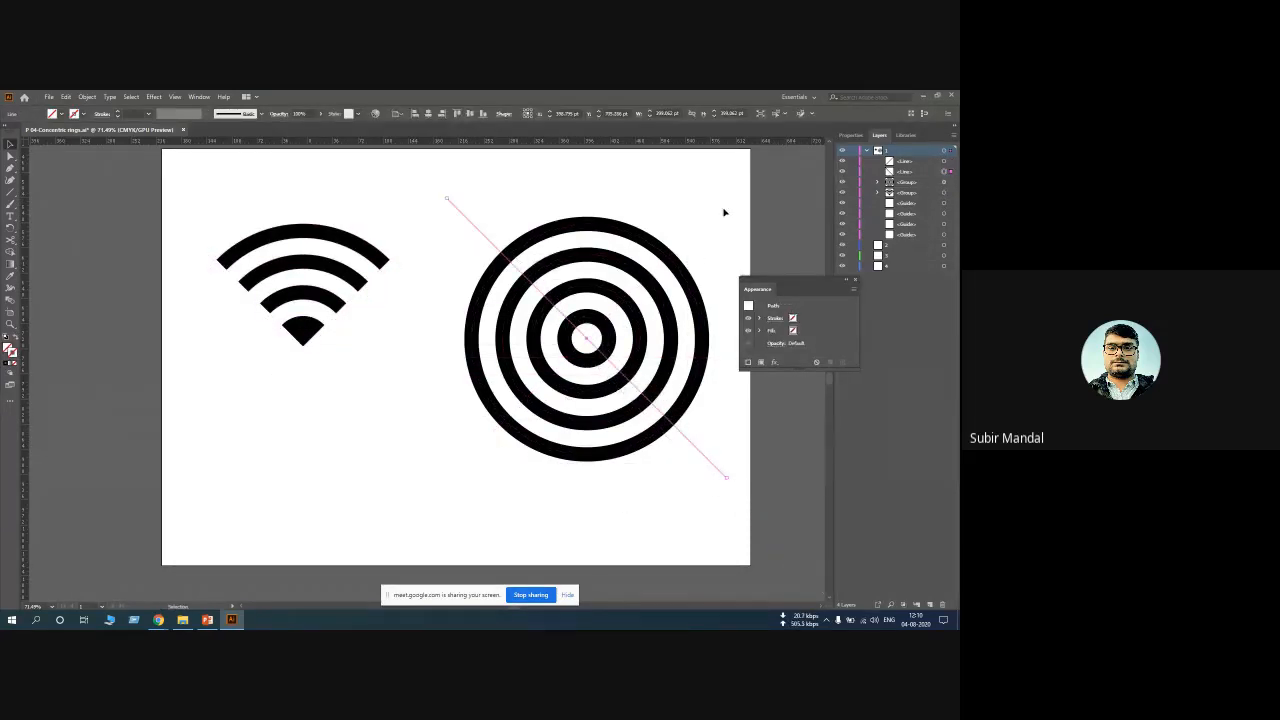
left_click_drag(728, 206, 509, 466)
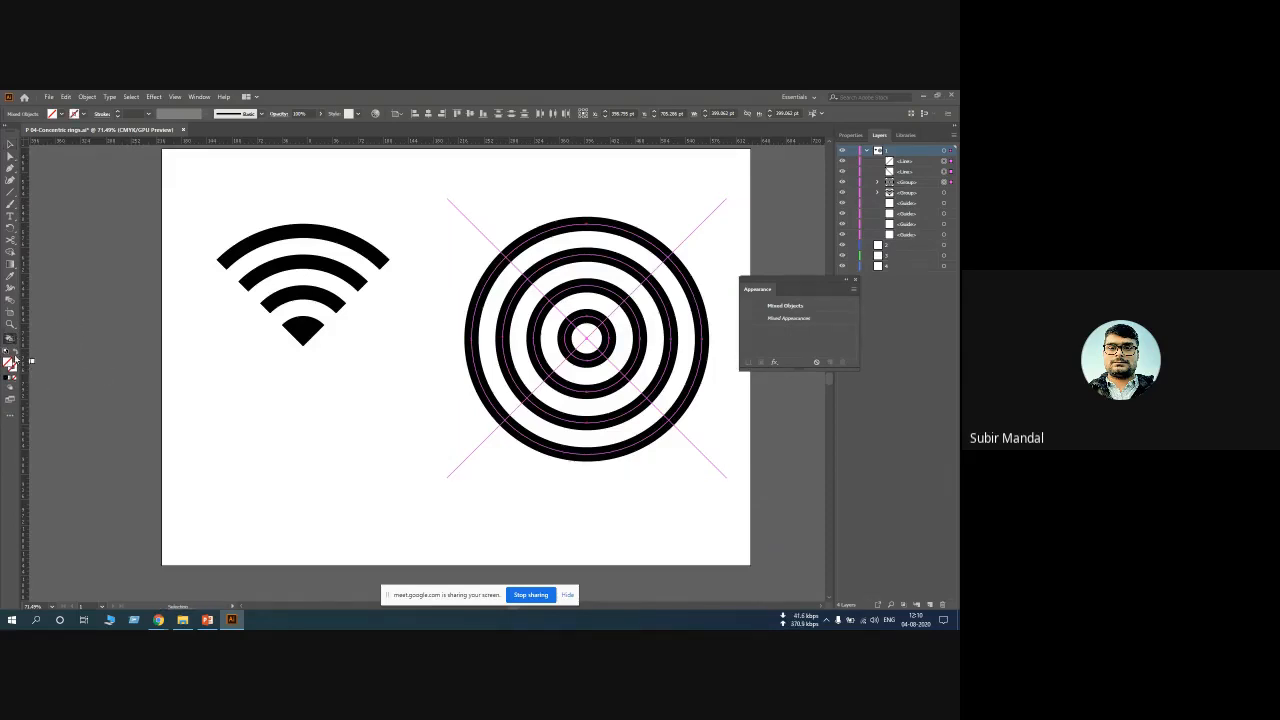
key("k")
key("v")
key("k")
key("v")
left_click(88, 97)
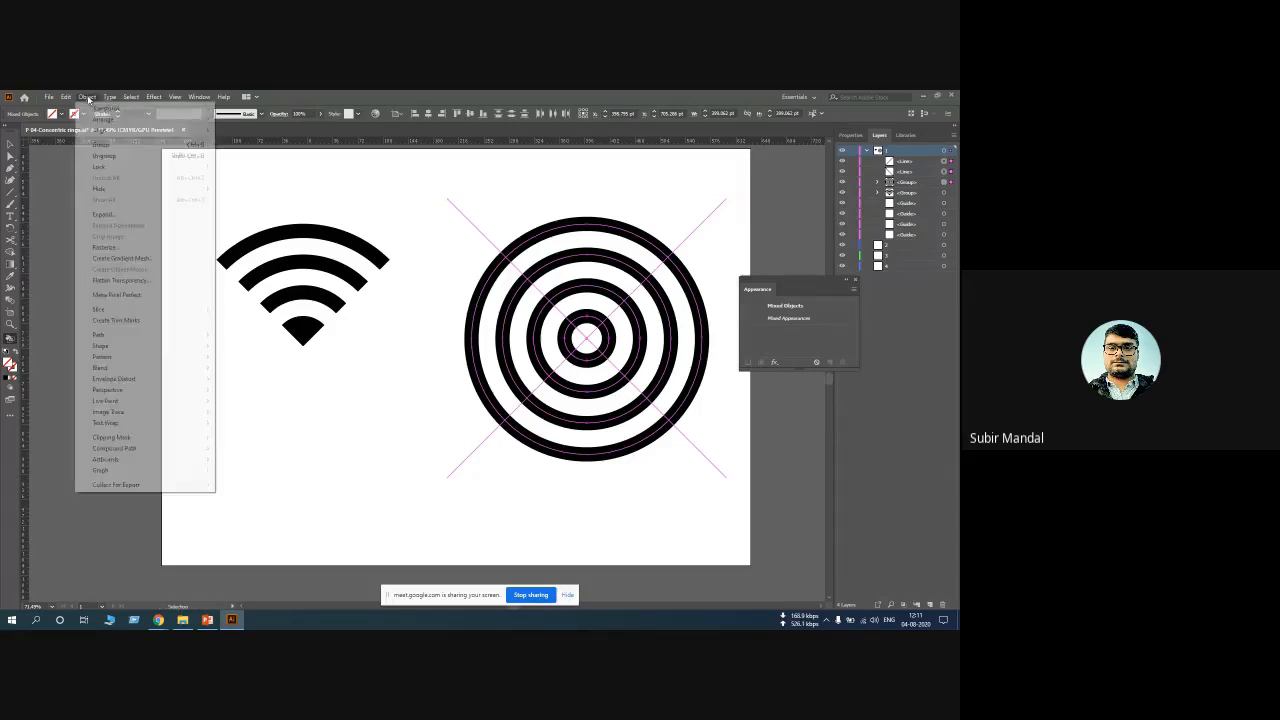
left_click(120, 216)
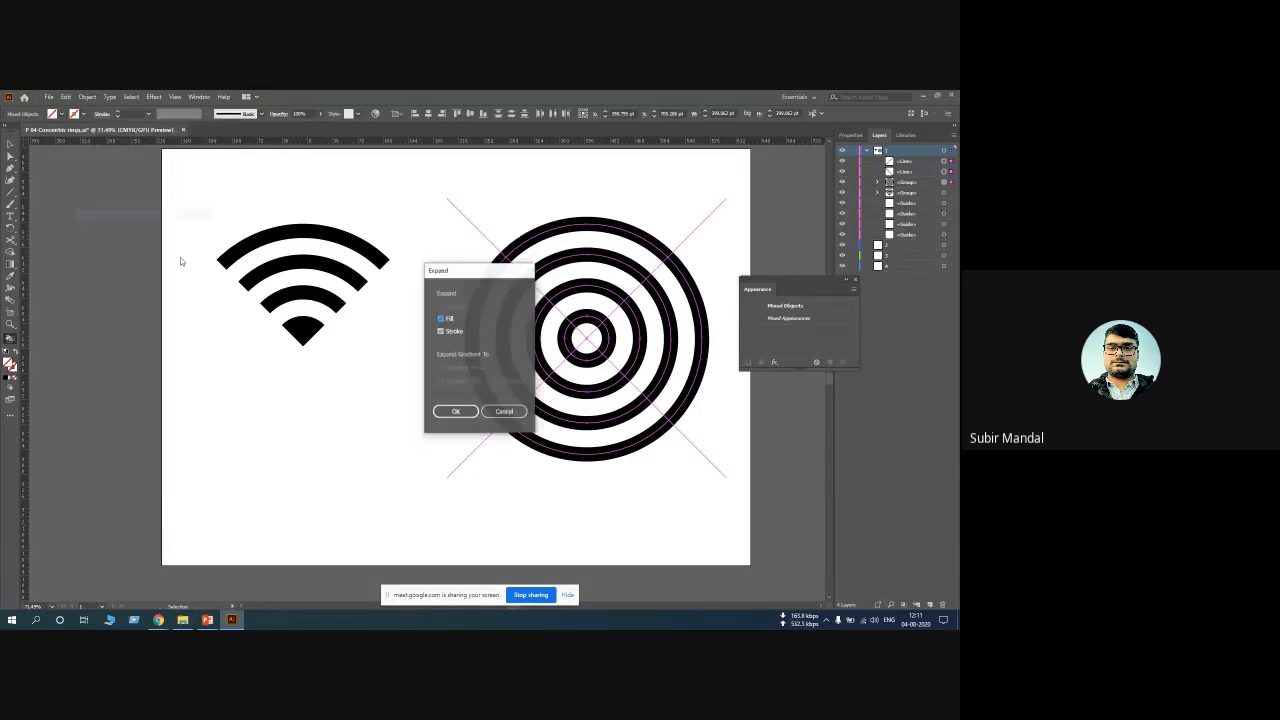
left_click(455, 411)
Close the Appearance panel and dock the Swatches panel beside the Layers panel for the Live Paint Bucket work
key("k")
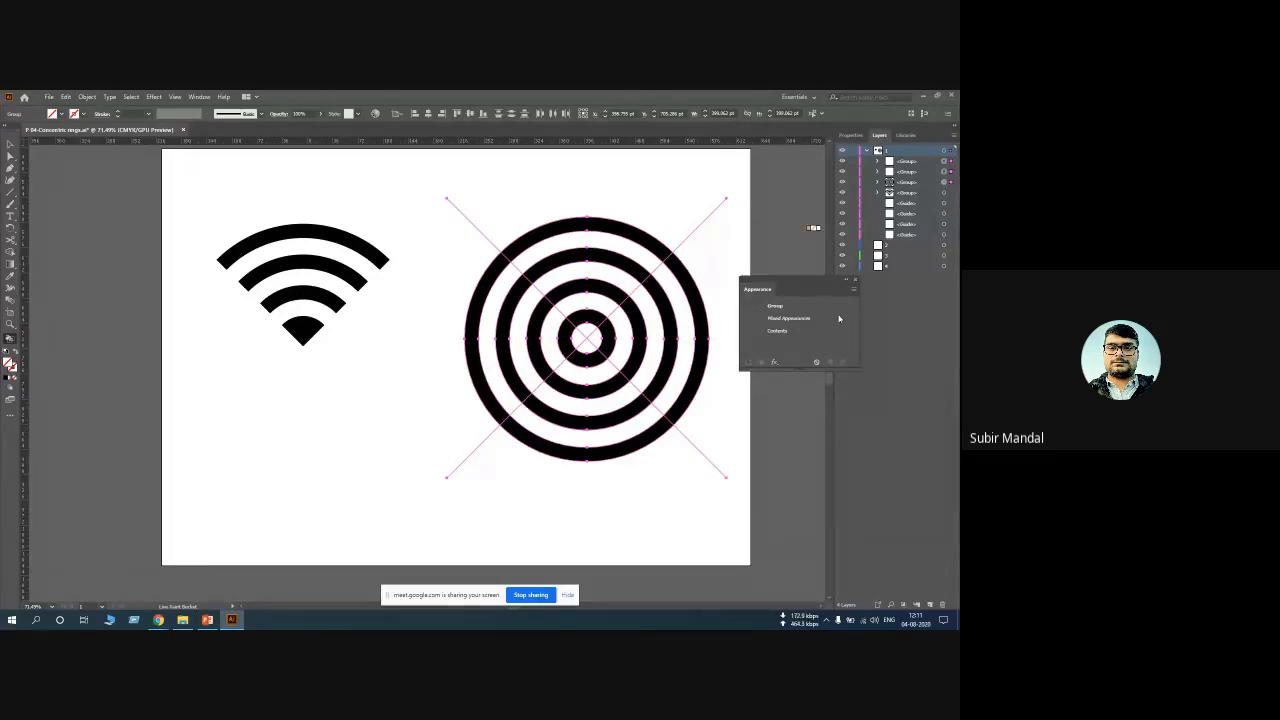
left_click(199, 97)
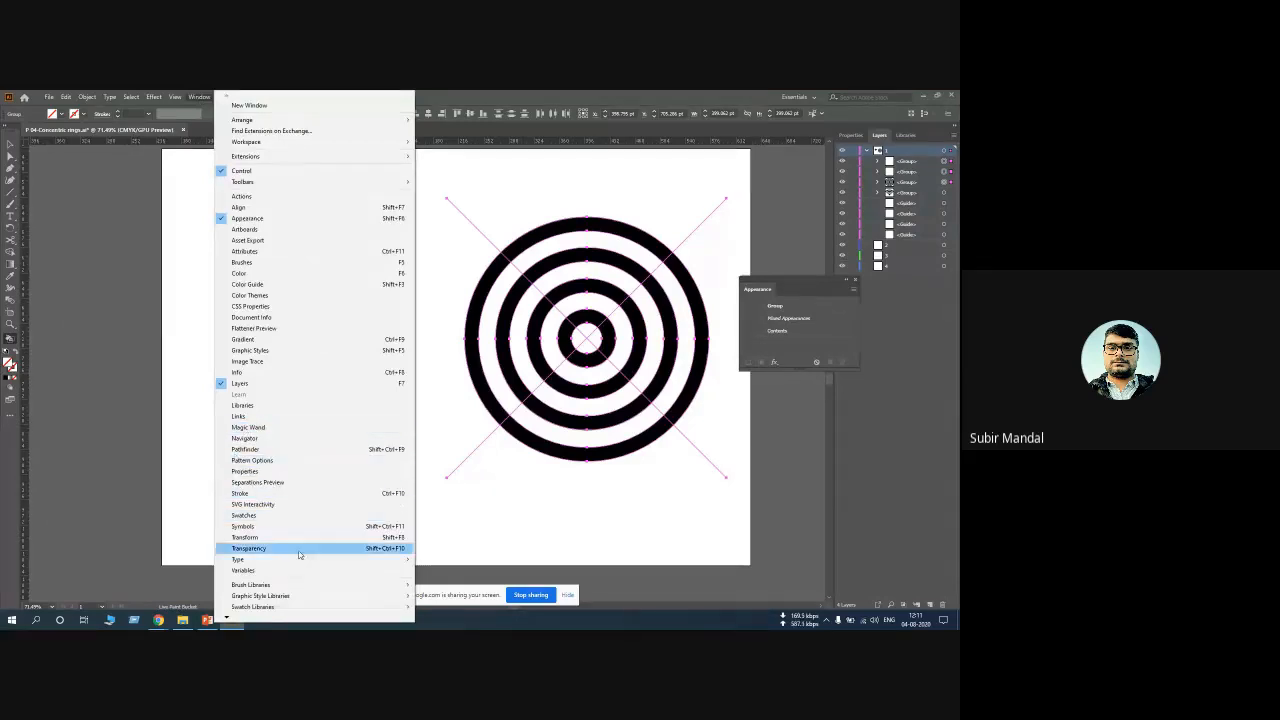
left_click(253, 516)
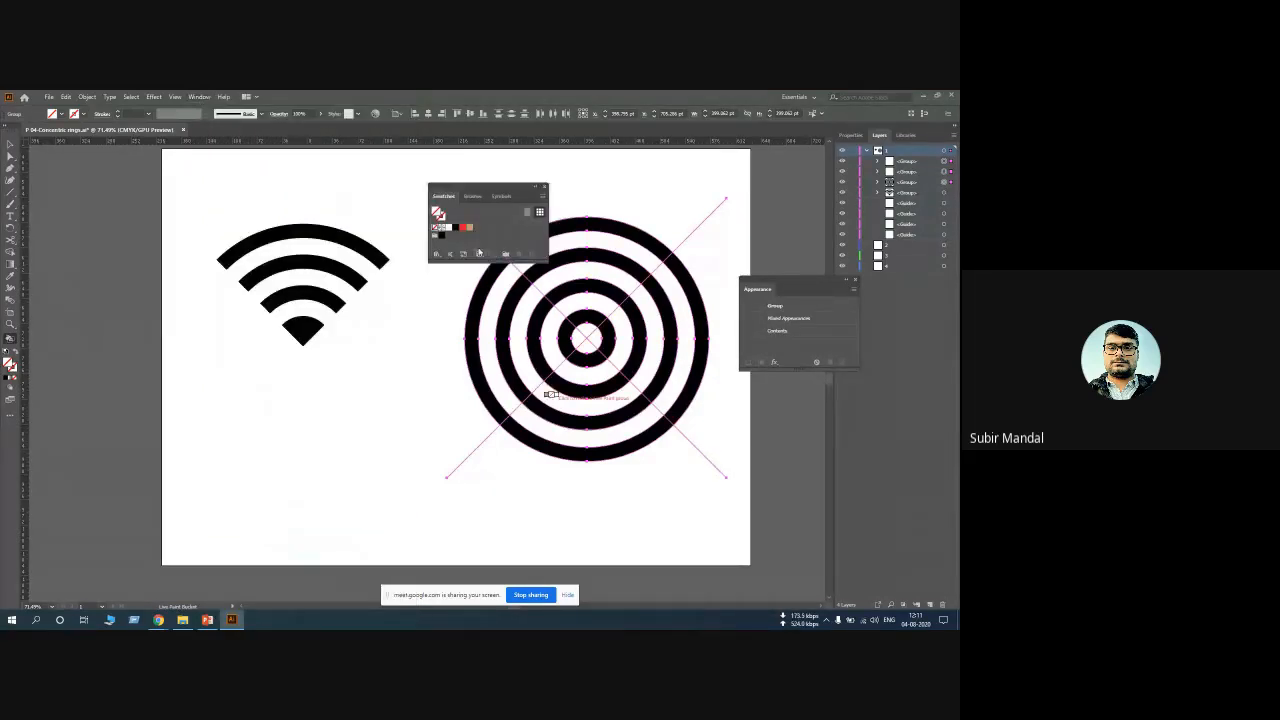
left_click_drag(470, 192, 825, 296)
left_click(856, 282)
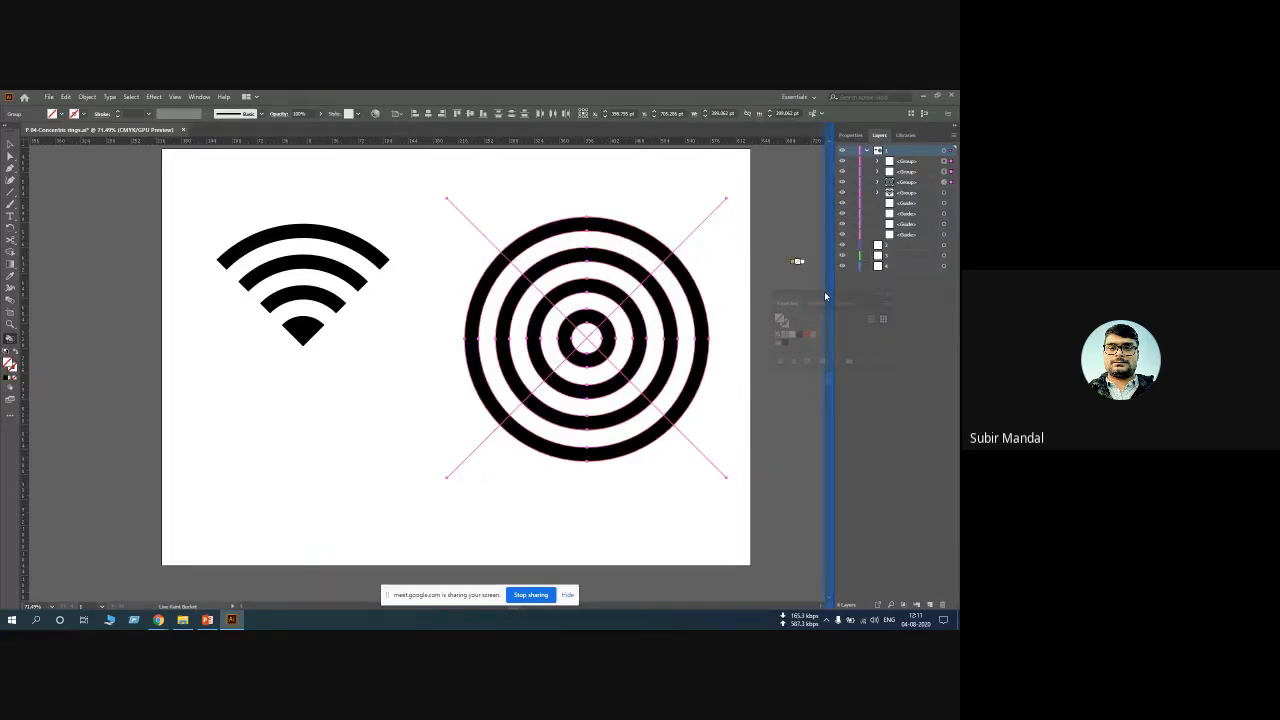
left_click_drag(825, 296, 825, 296)
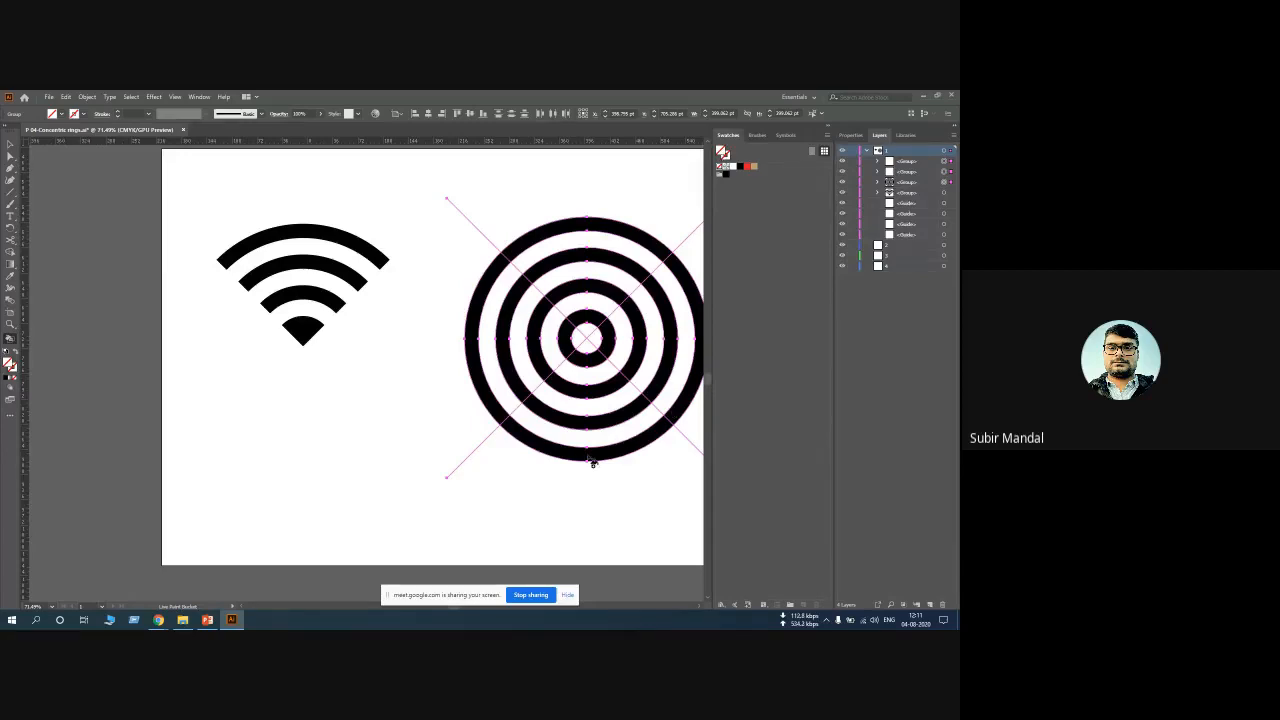
Live-paint the ring segments below and beside the crossed lines with no fill, keeping only the upper wedge of arcs
left_click(593, 368)
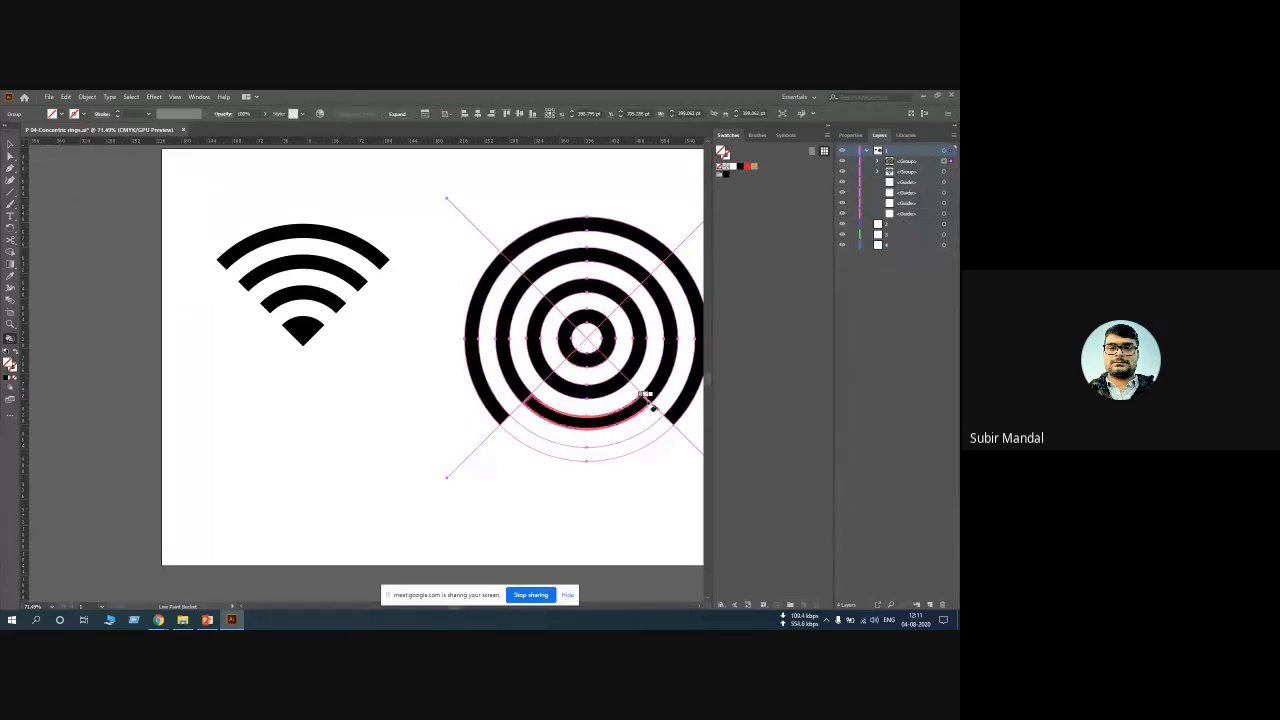
left_click(590, 364)
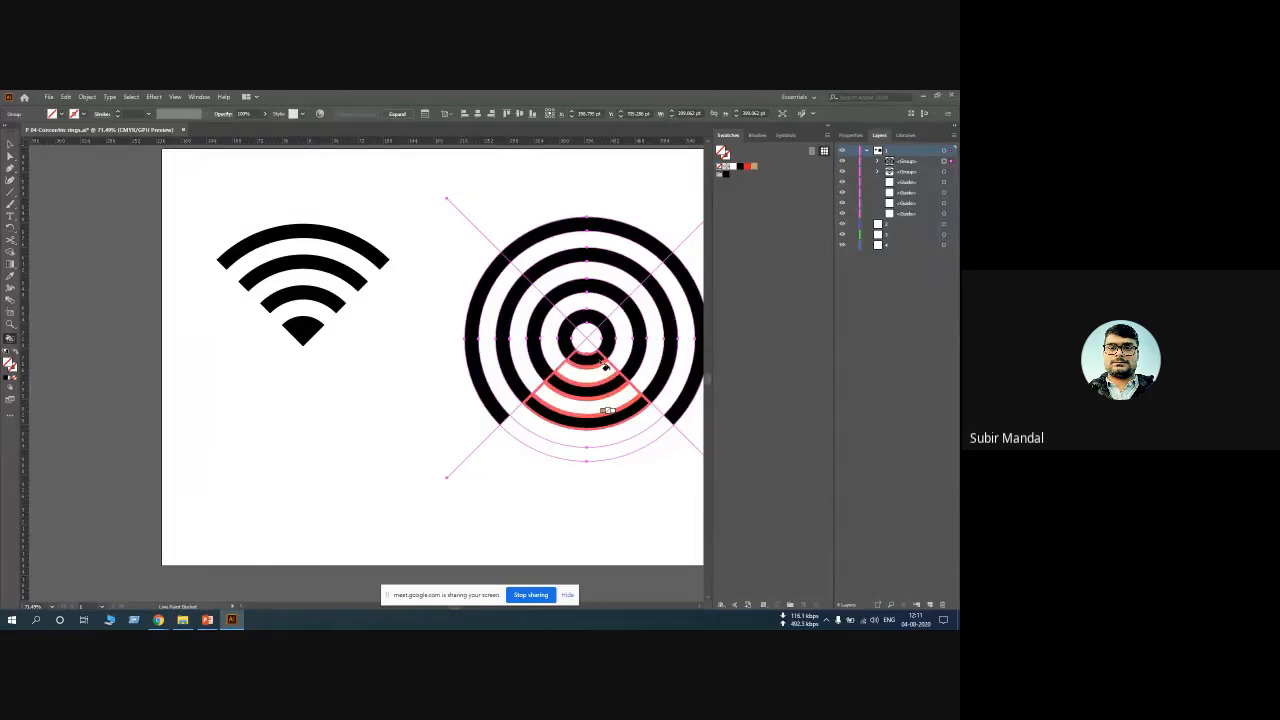
left_click(604, 398)
mouse_move(703, 383)
left_mouse_down()
mouse_move(688, 330)
mouse_move(680, 366)
mouse_move(650, 340)
mouse_move(615, 362)
mouse_move(470, 360)
left_mouse_up()
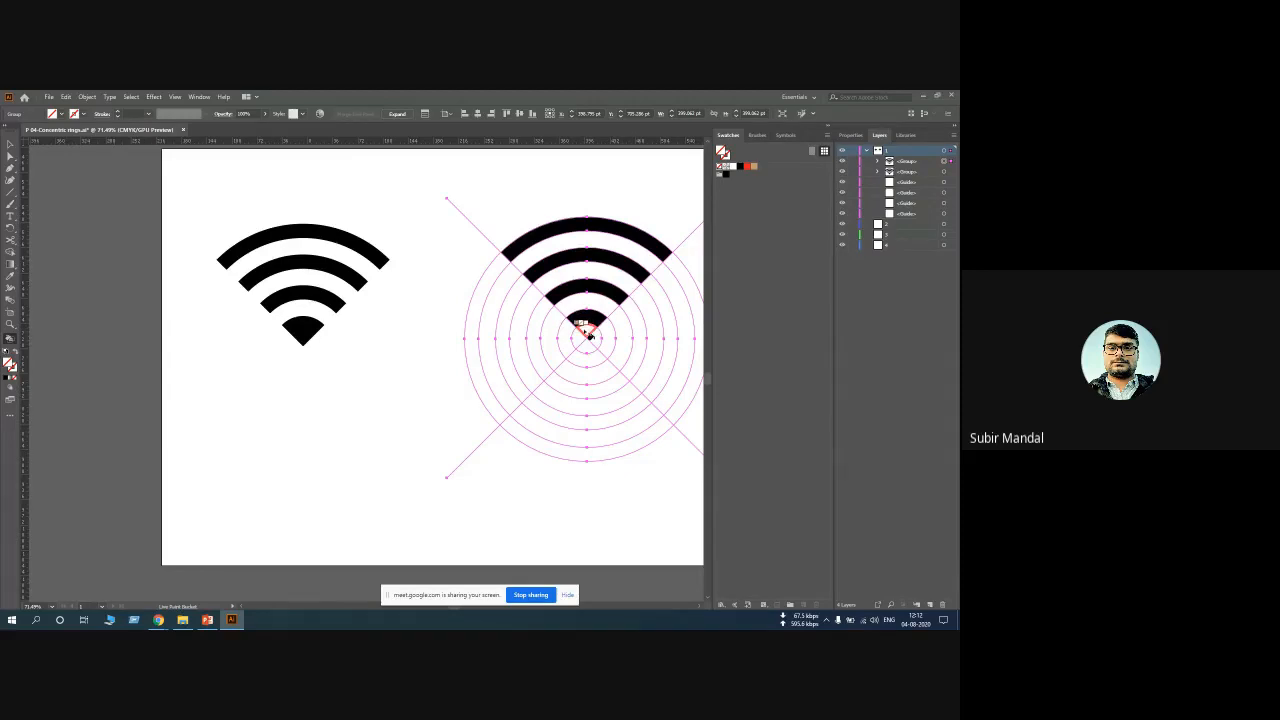
Fill the small empty wedge at the tip of the arcs with black and deselect the artwork
left_click(741, 167)
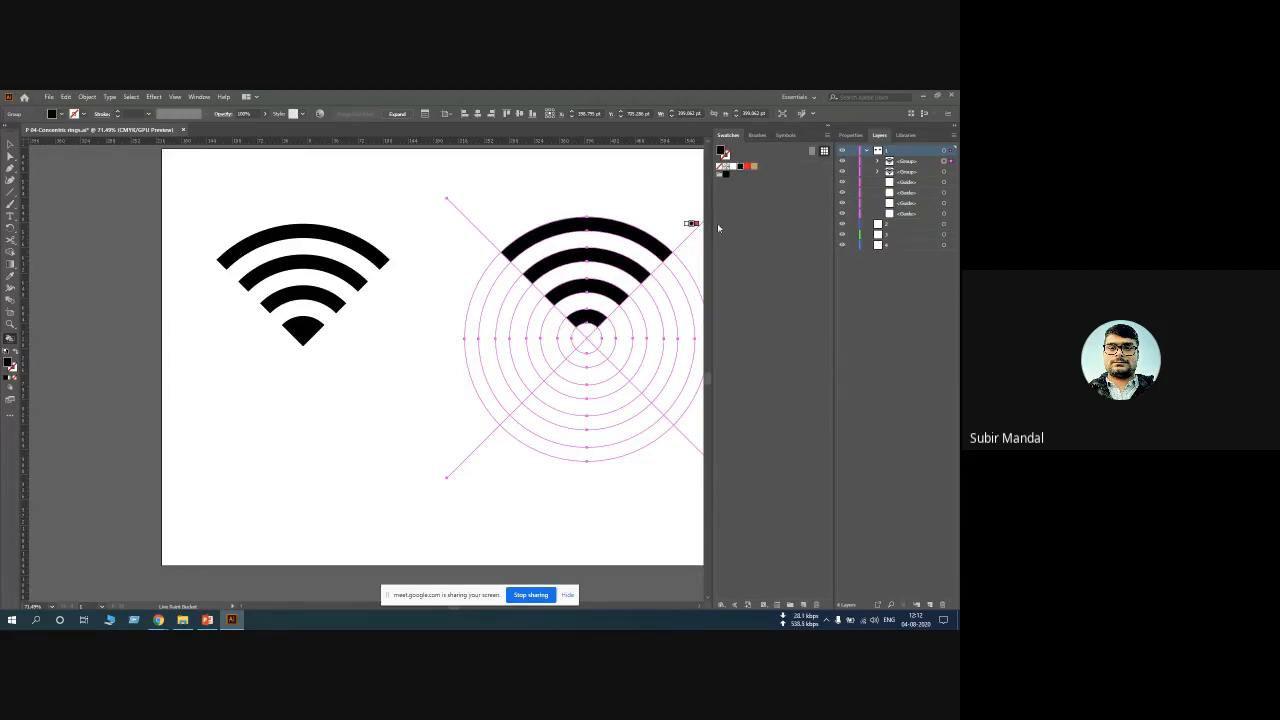
left_click(590, 333)
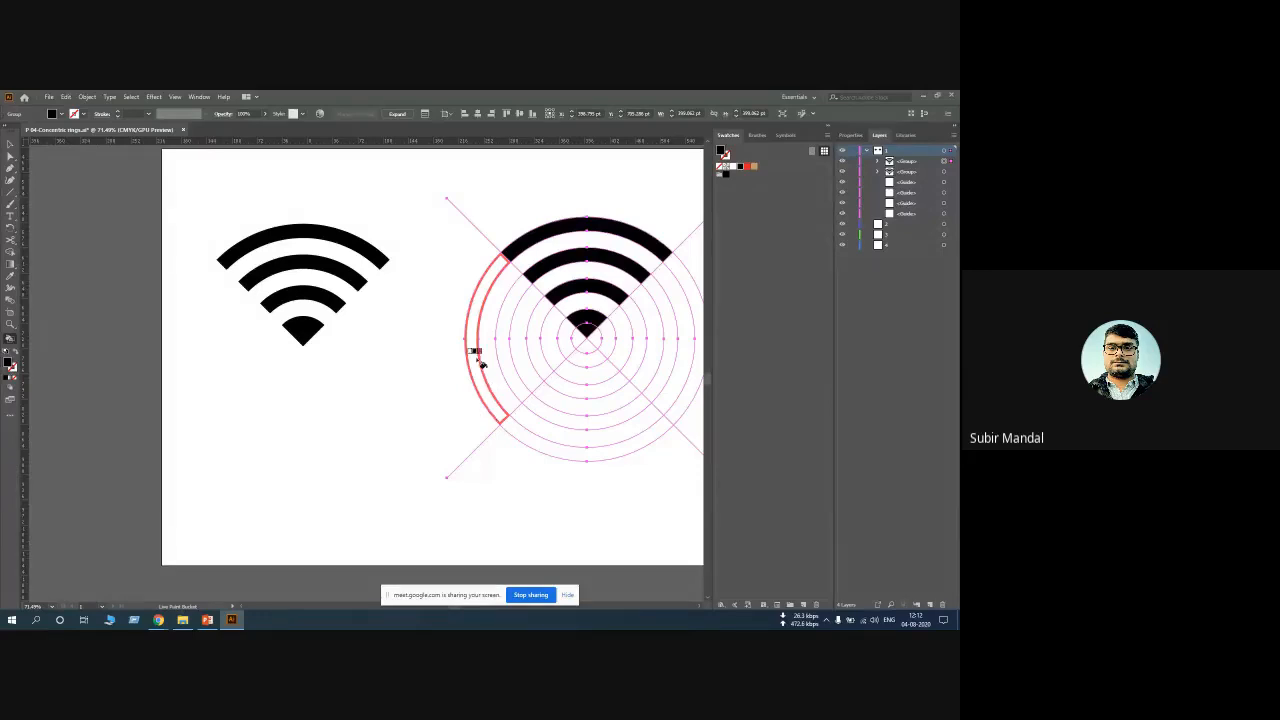
key("v")
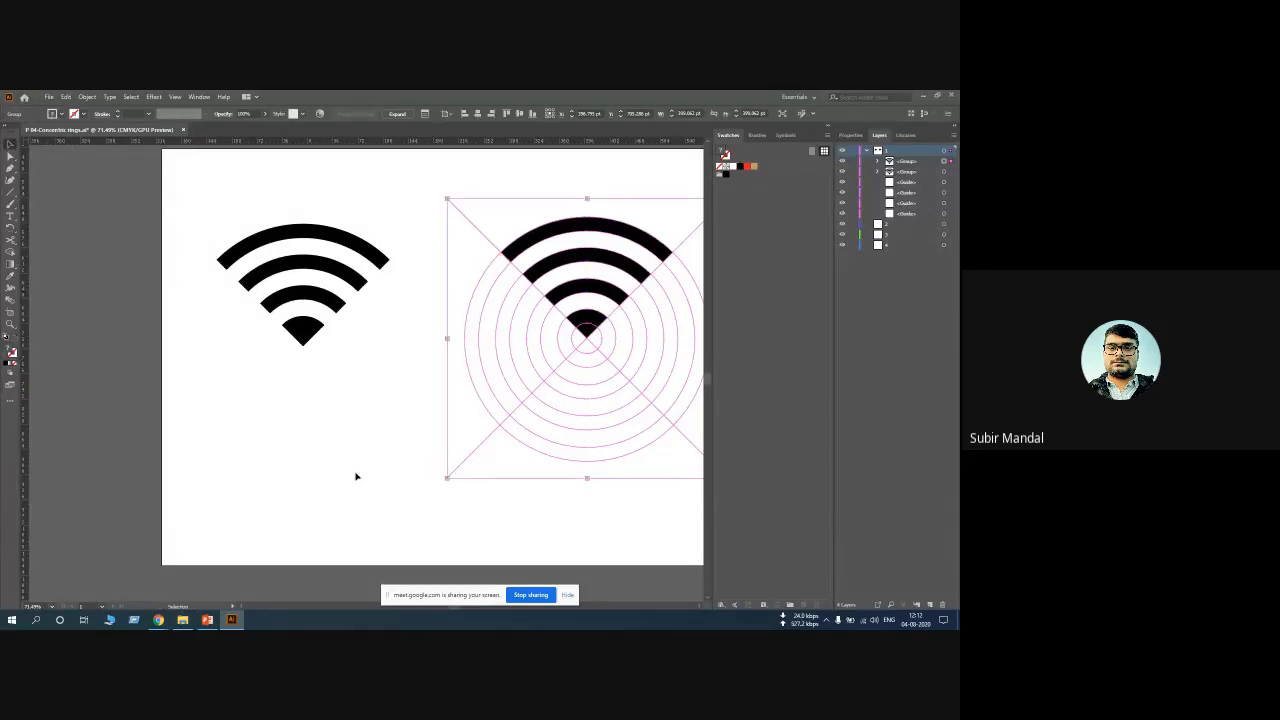
left_click(357, 479)
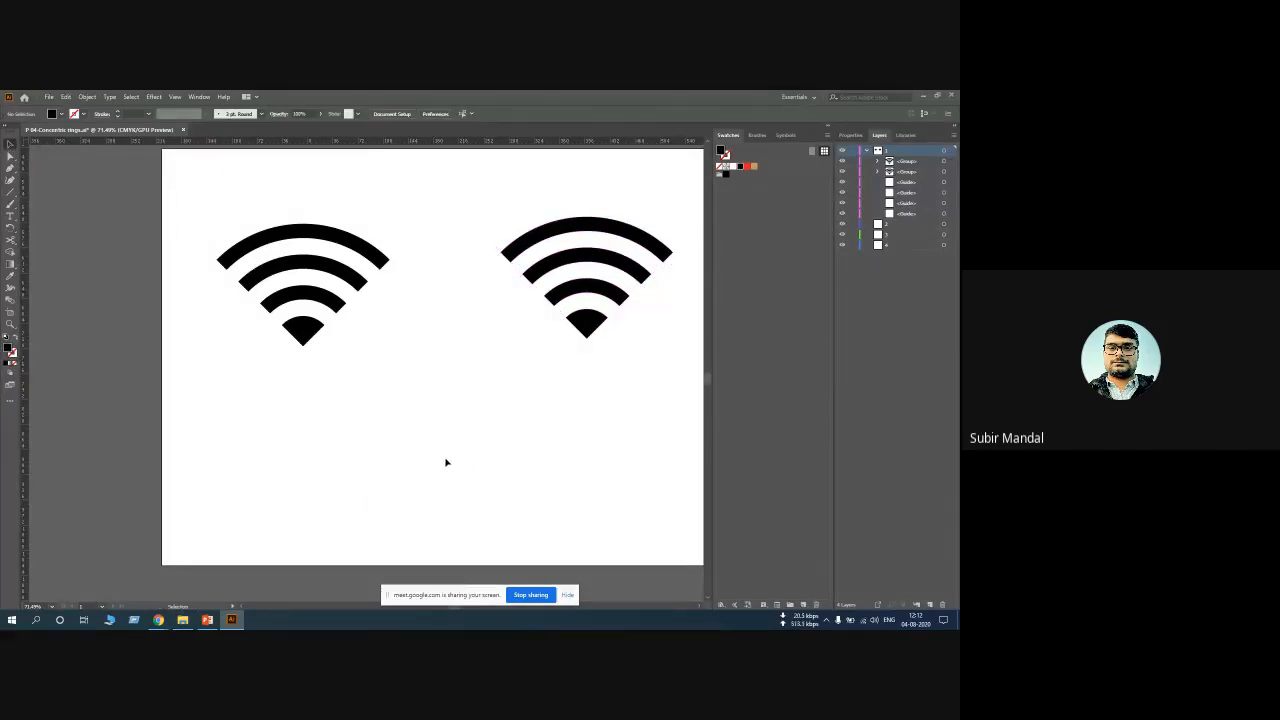
Expand the live-painted Wi-Fi symbol and move it slightly down the artboard
left_click_drag(449, 467, 660, 285)
left_click(87, 96)
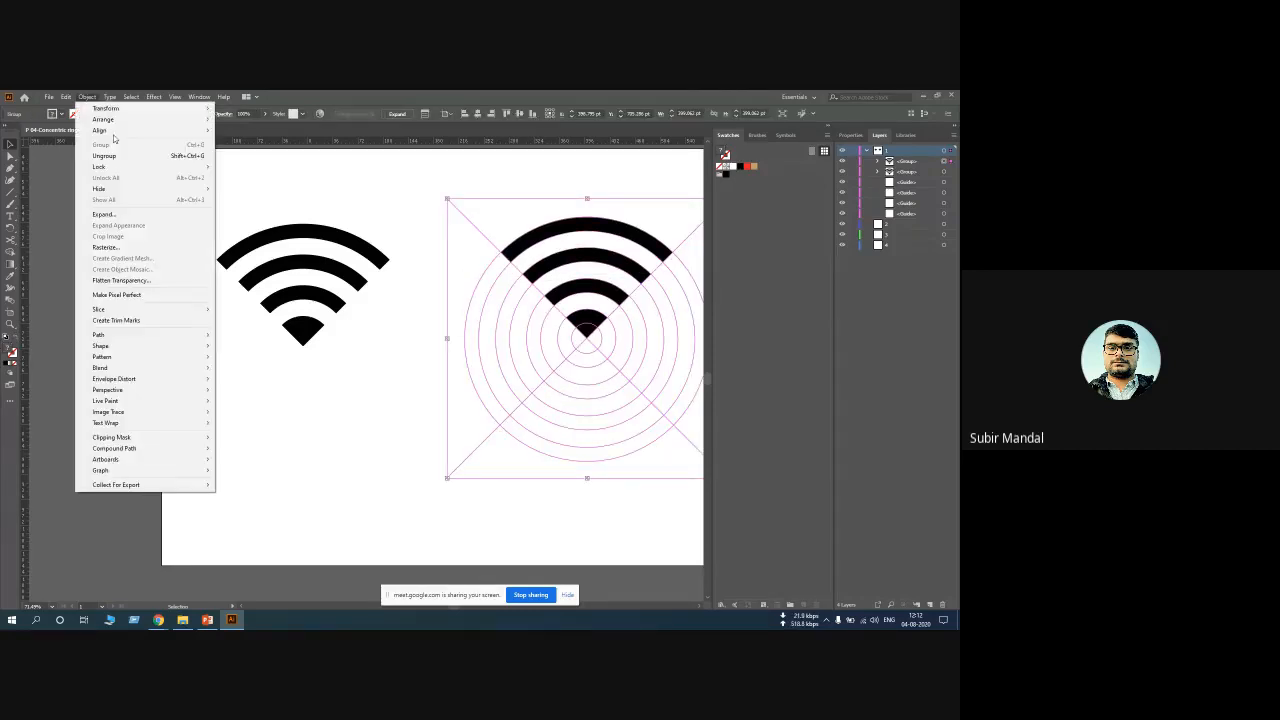
left_click(116, 214)
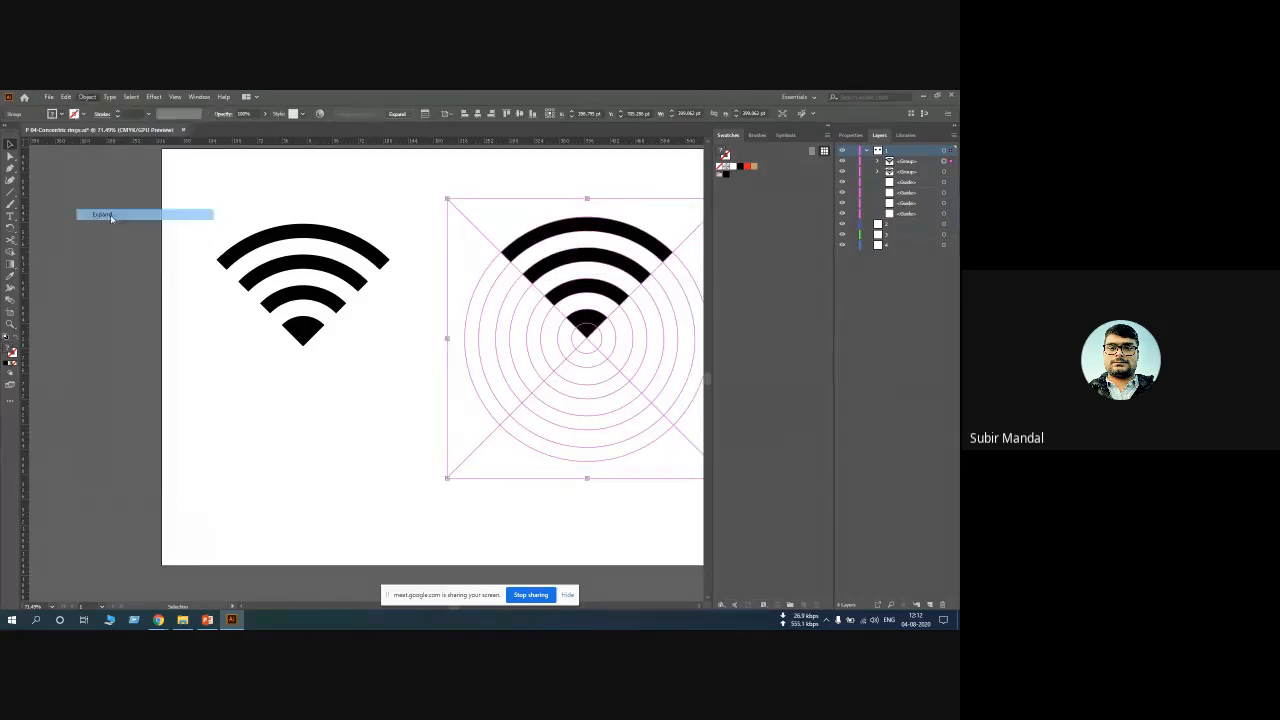
key("Return")
left_click(375, 439)
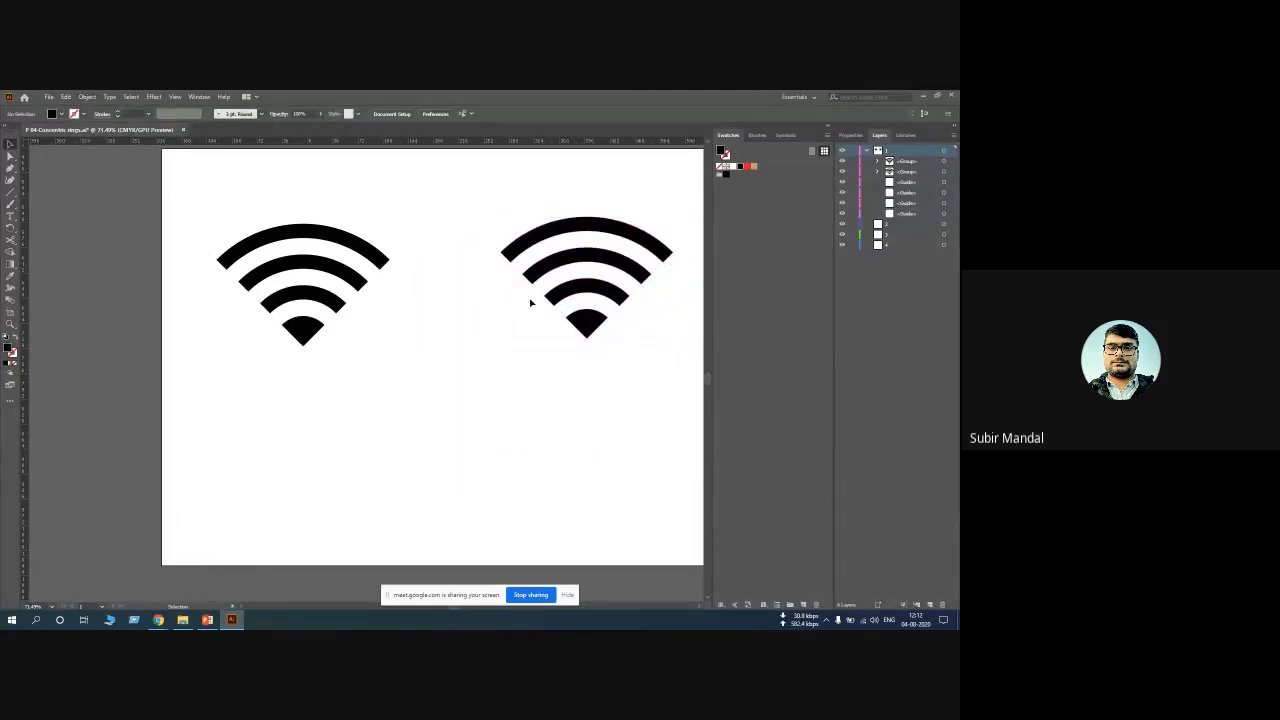
mouse_move(606, 292)
left_mouse_down()
mouse_move(605, 332)
mouse_move(584, 314)
mouse_move(608, 310)
left_mouse_up()
left_click(566, 419)
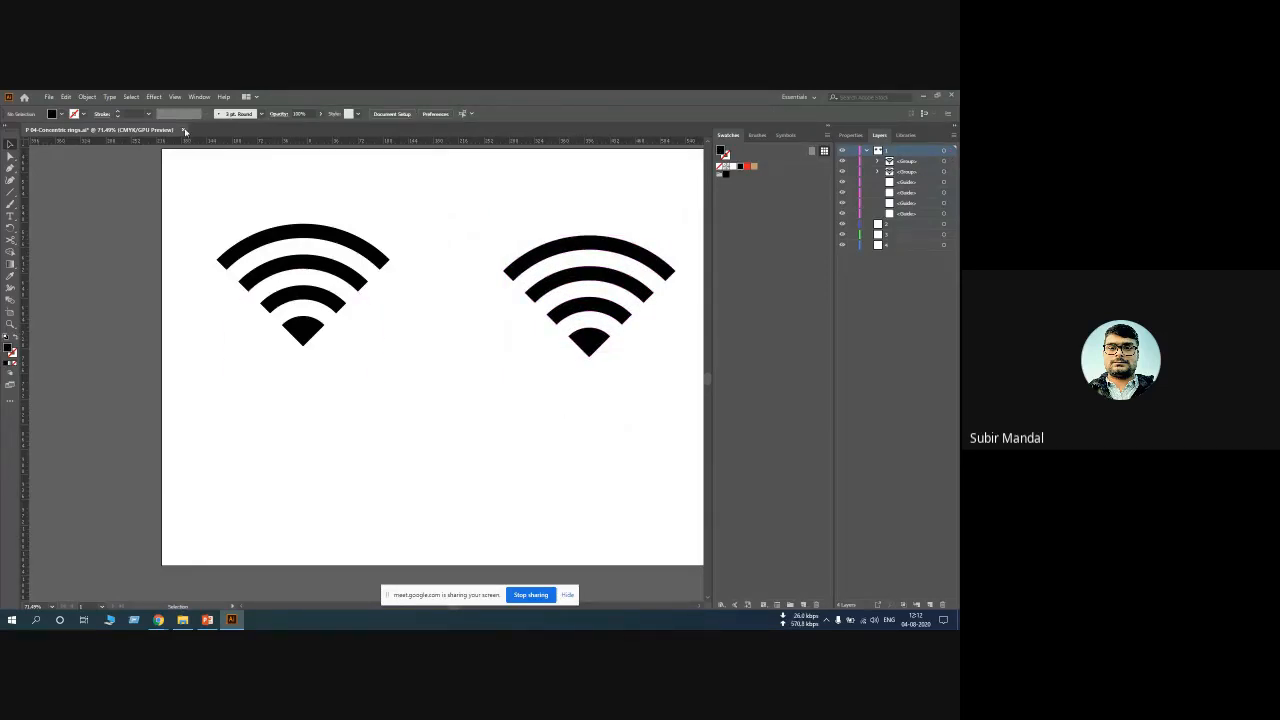
Close the P 04-Concentric rings document without saving and minimise the application window
left_click(184, 131)
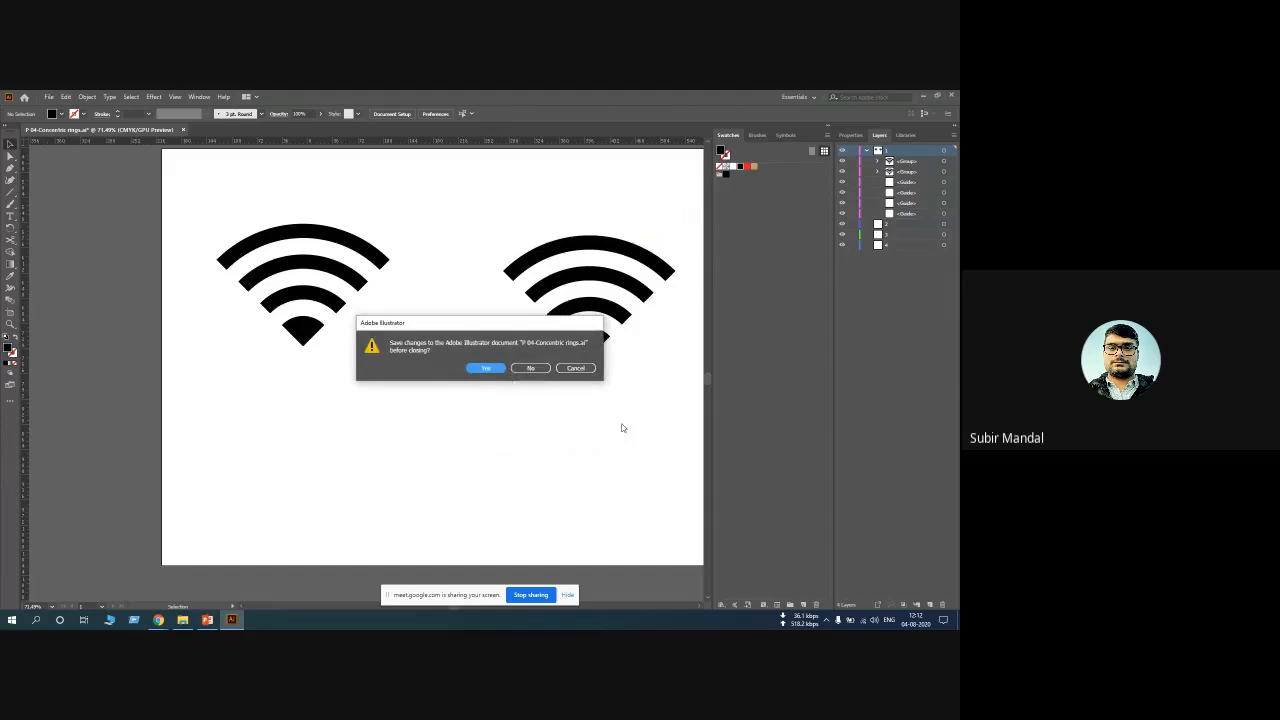
left_click(531, 367)
left_click(923, 96)
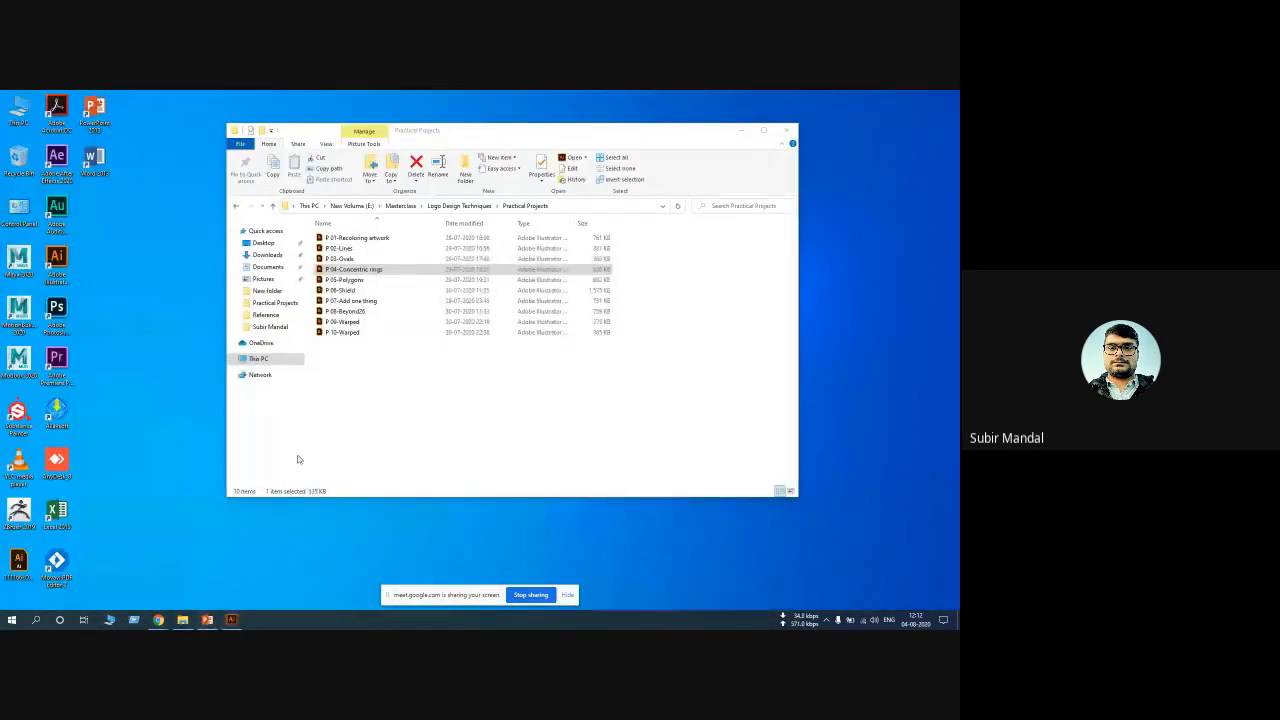
Switch to PowerPoint, start the slide show from the beginning and advance to the Concentric Rings slide
left_click(207, 620)
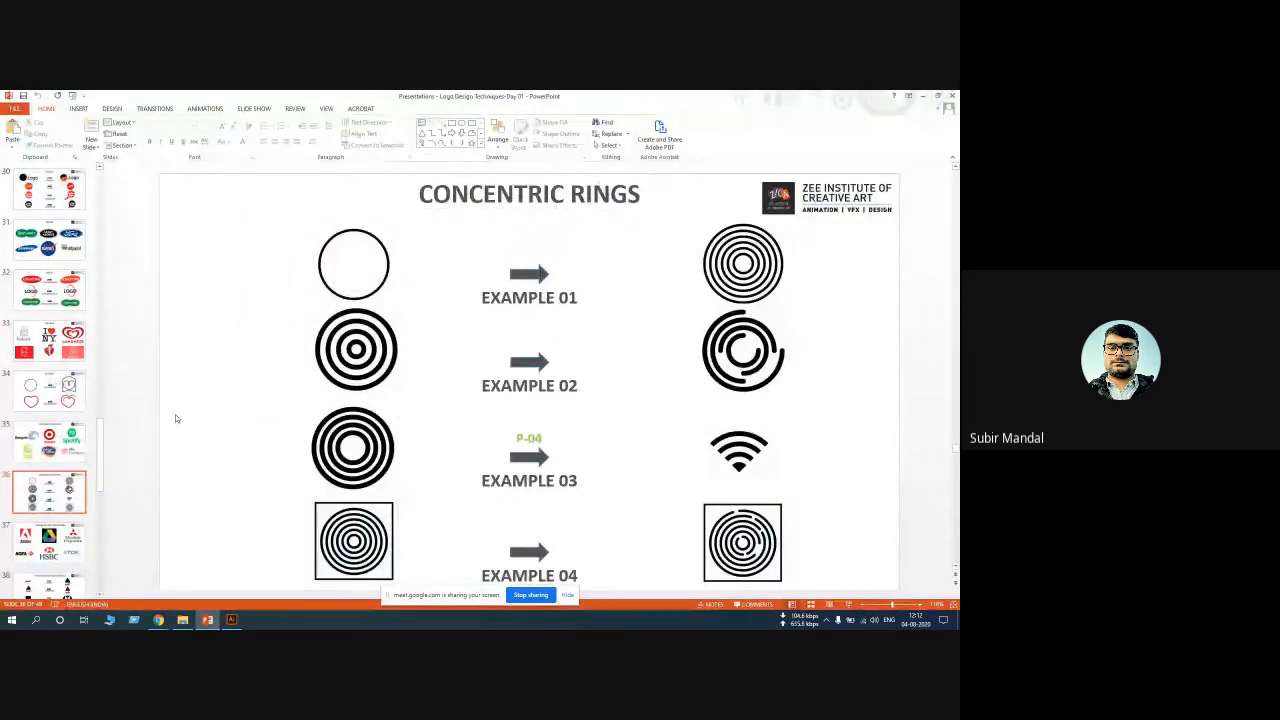
key("F5")
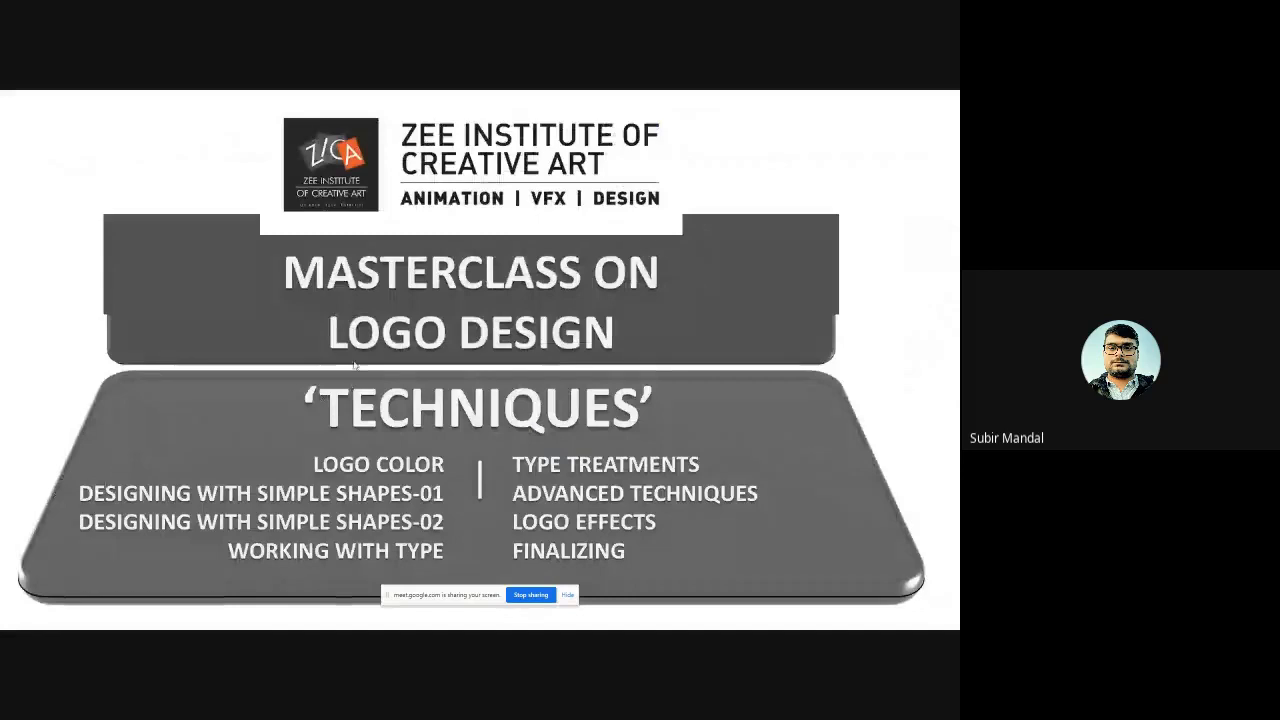
scroll(354, 366, "down", 20)
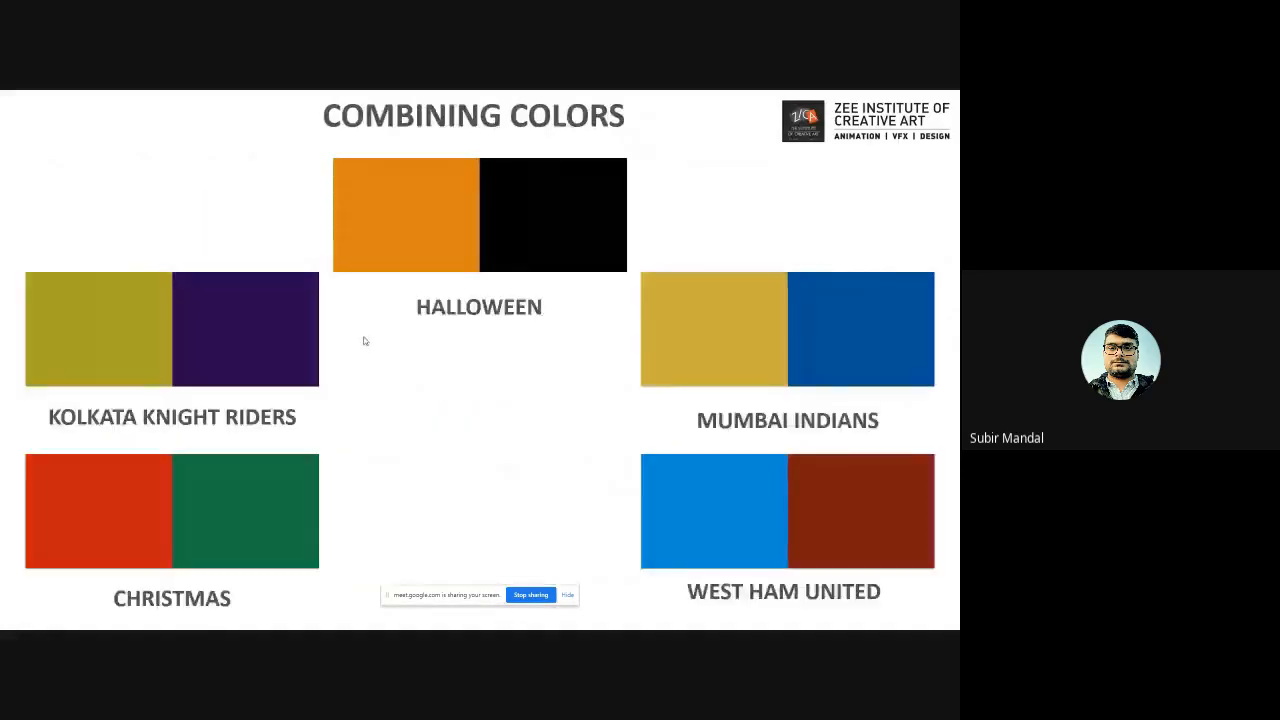
scroll(364, 341, "down", 4)
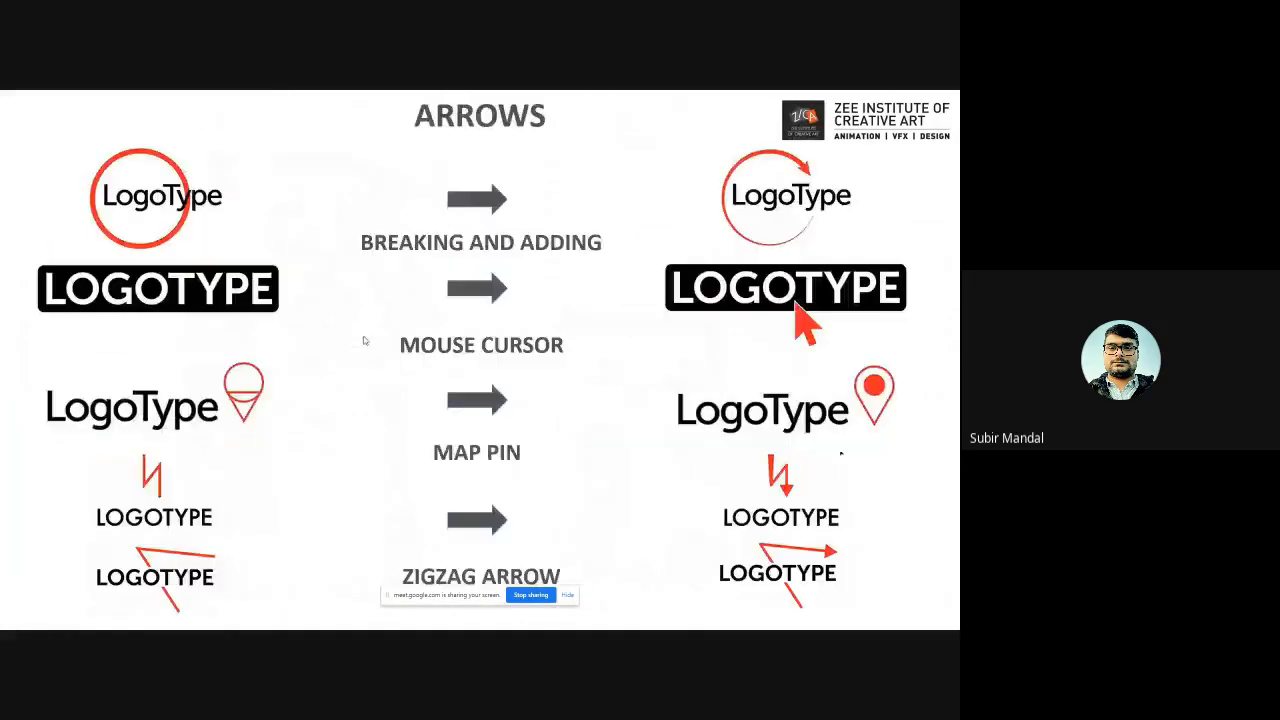
scroll(364, 341, "down", 4)
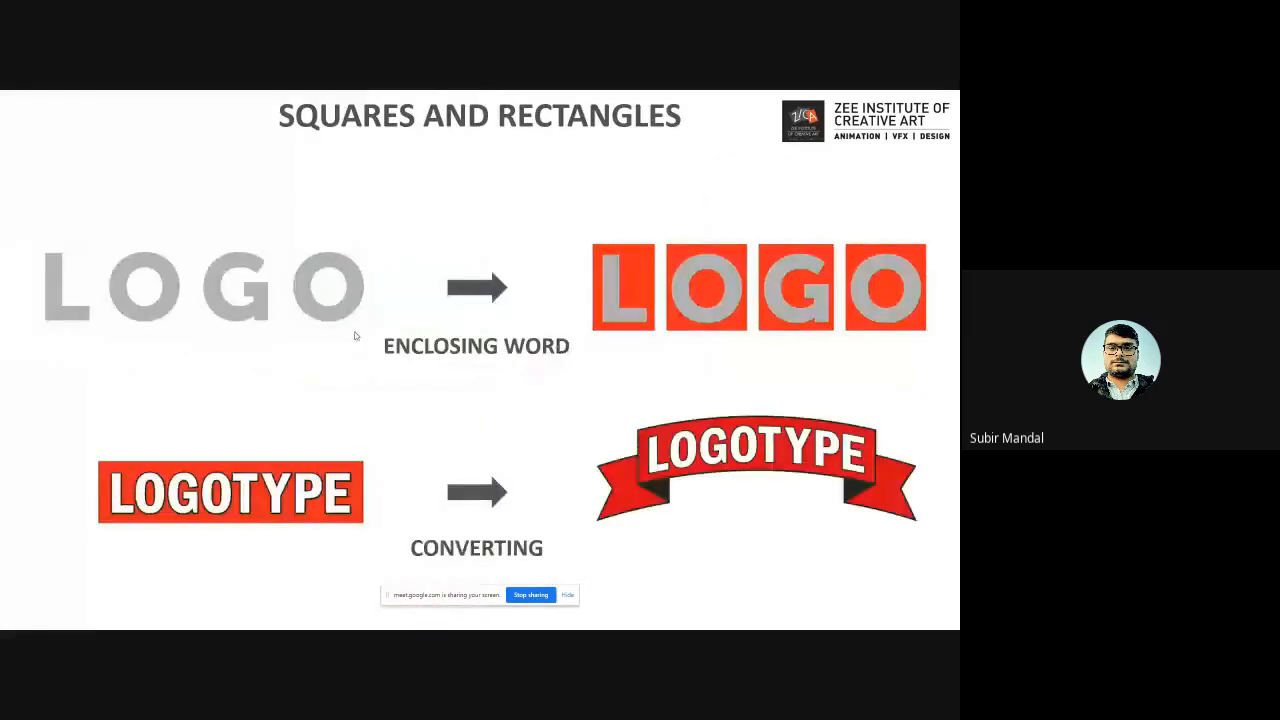
scroll(354, 336, "down", 4)
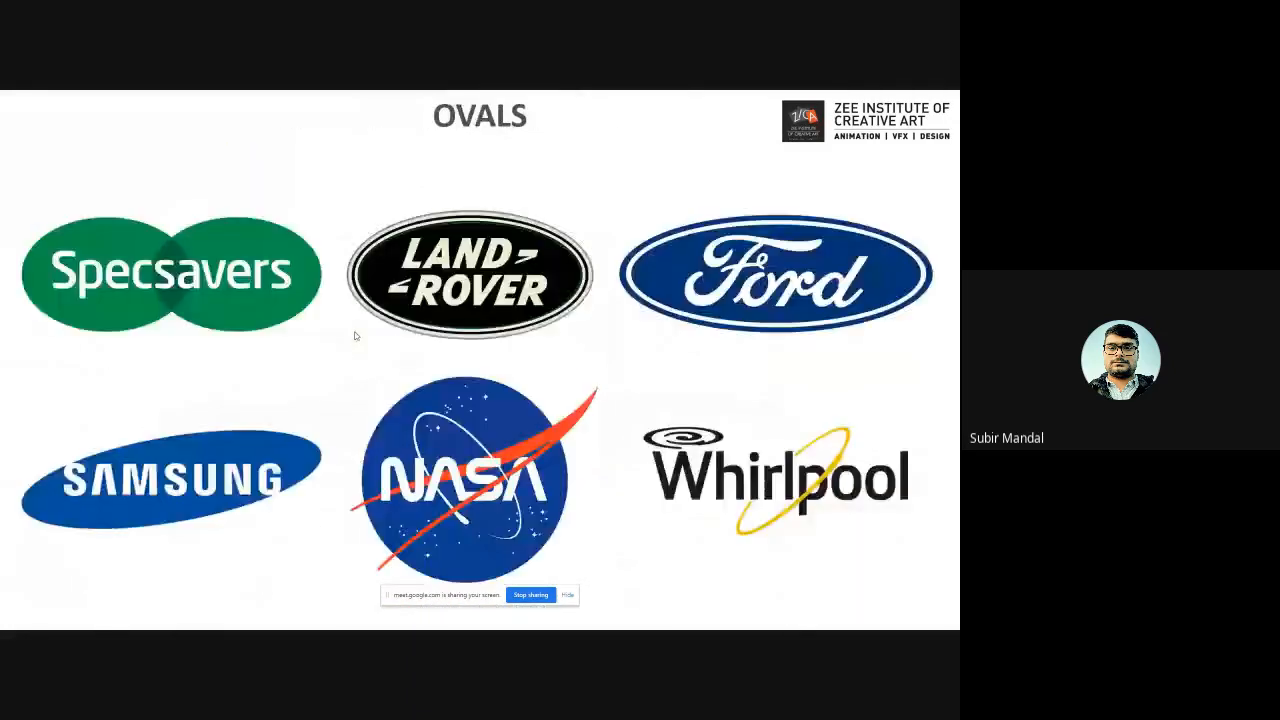
scroll(354, 336, "down", 3)
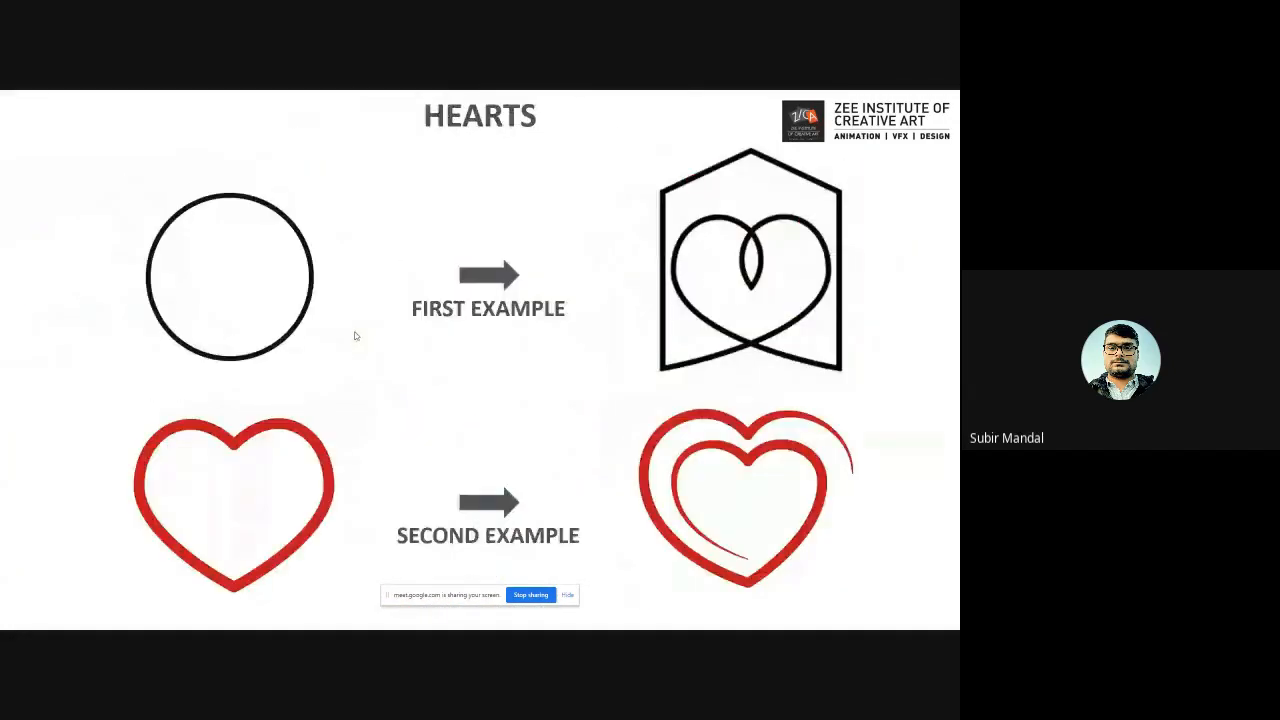
scroll(354, 336, "down", 1)
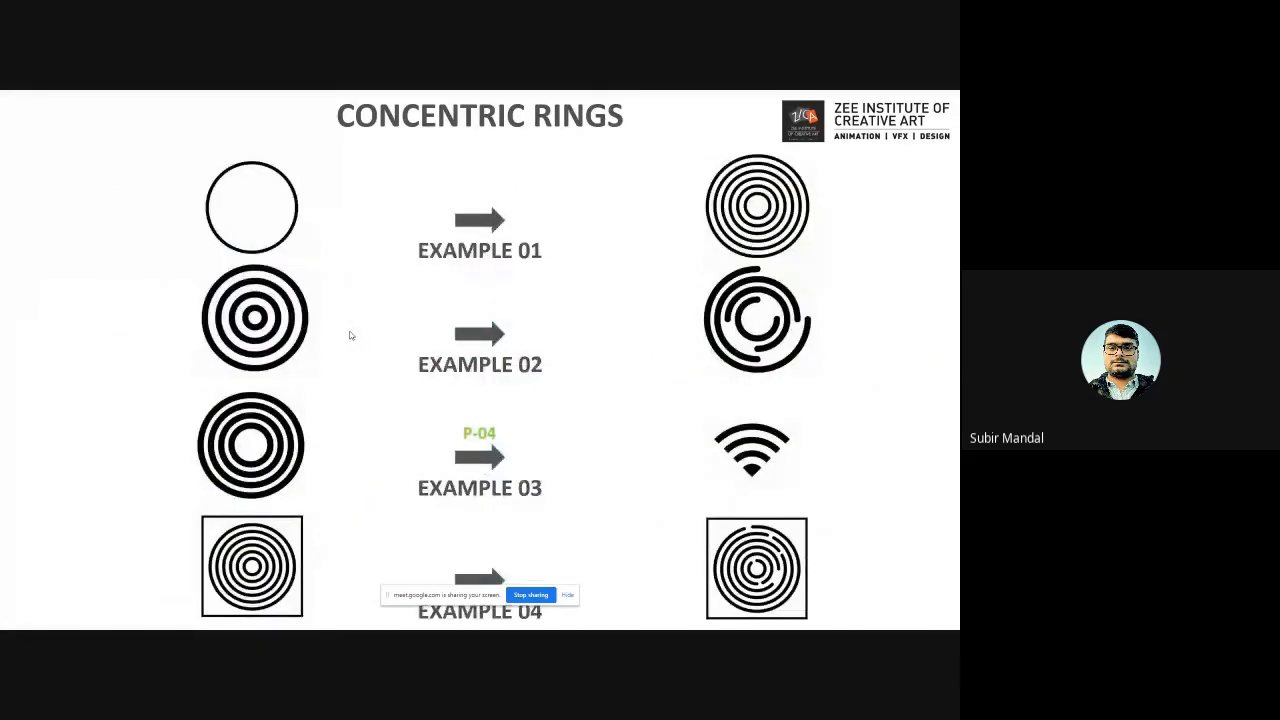
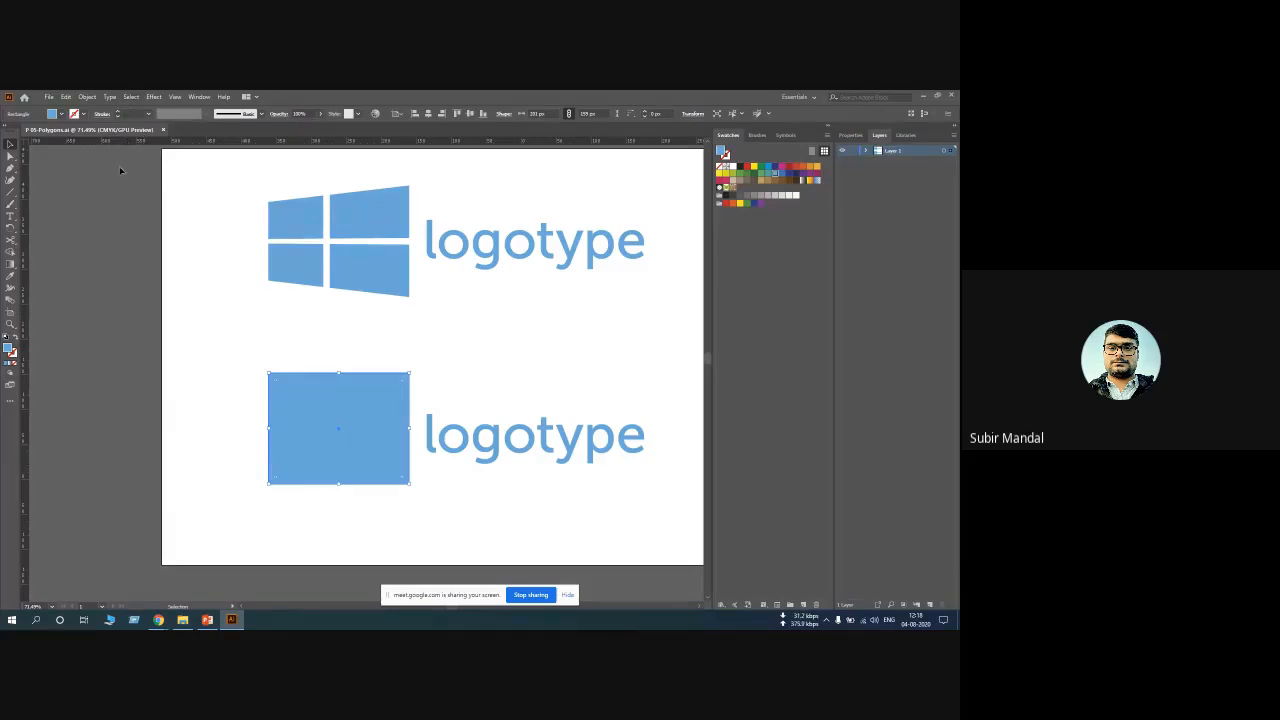
Start splitting the selected blue rectangle into a grid, with 2 rows and a 10 px row gutter
left_click(87, 96)
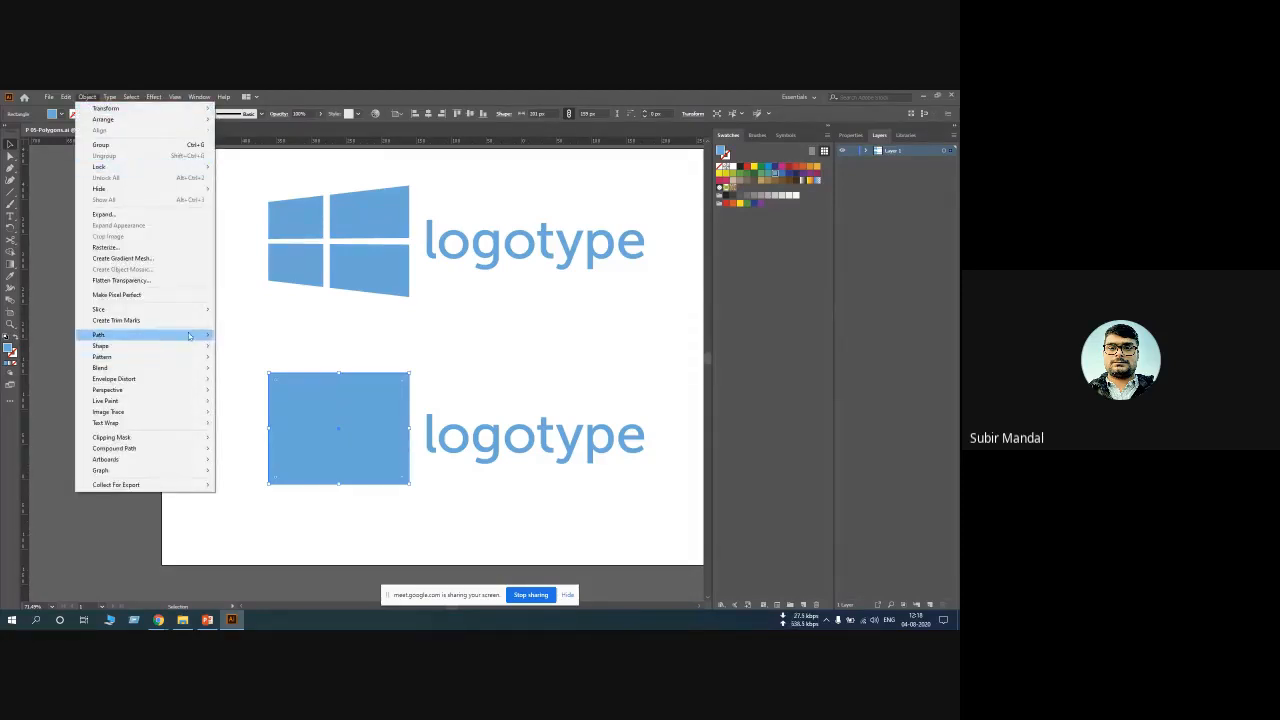
mouse_move(197, 345)
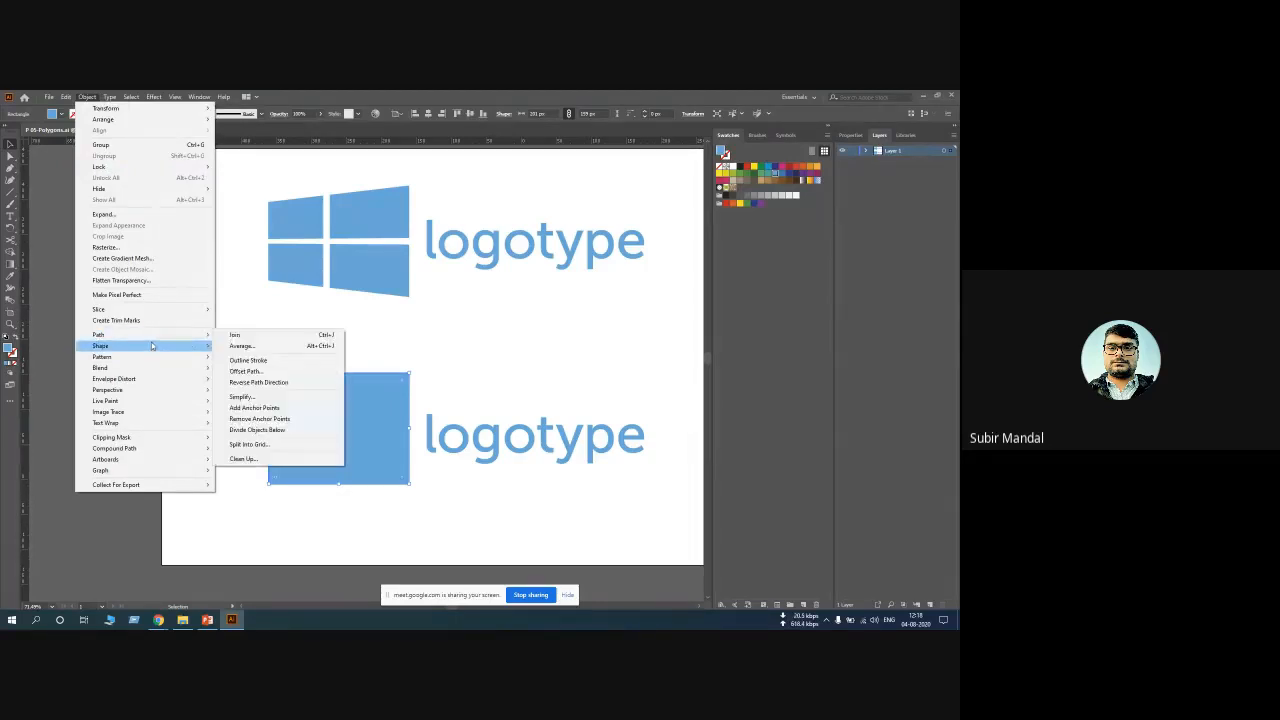
mouse_move(158, 335)
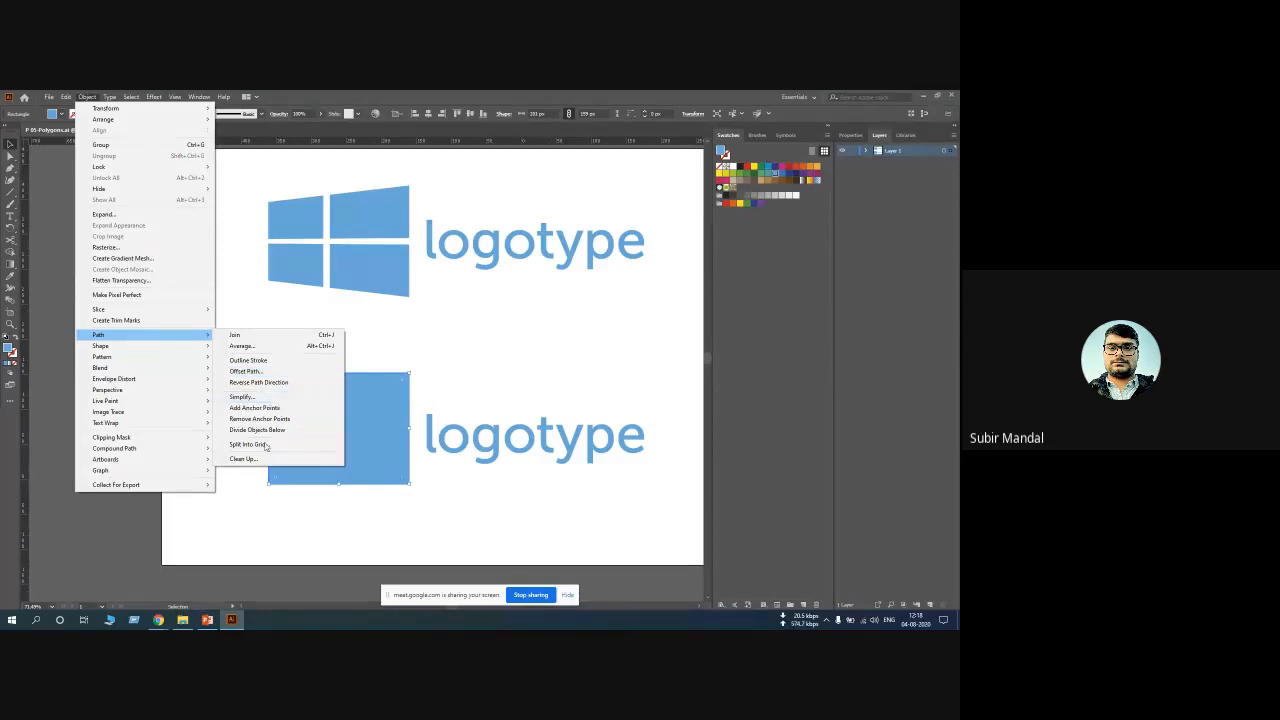
left_click(262, 447)
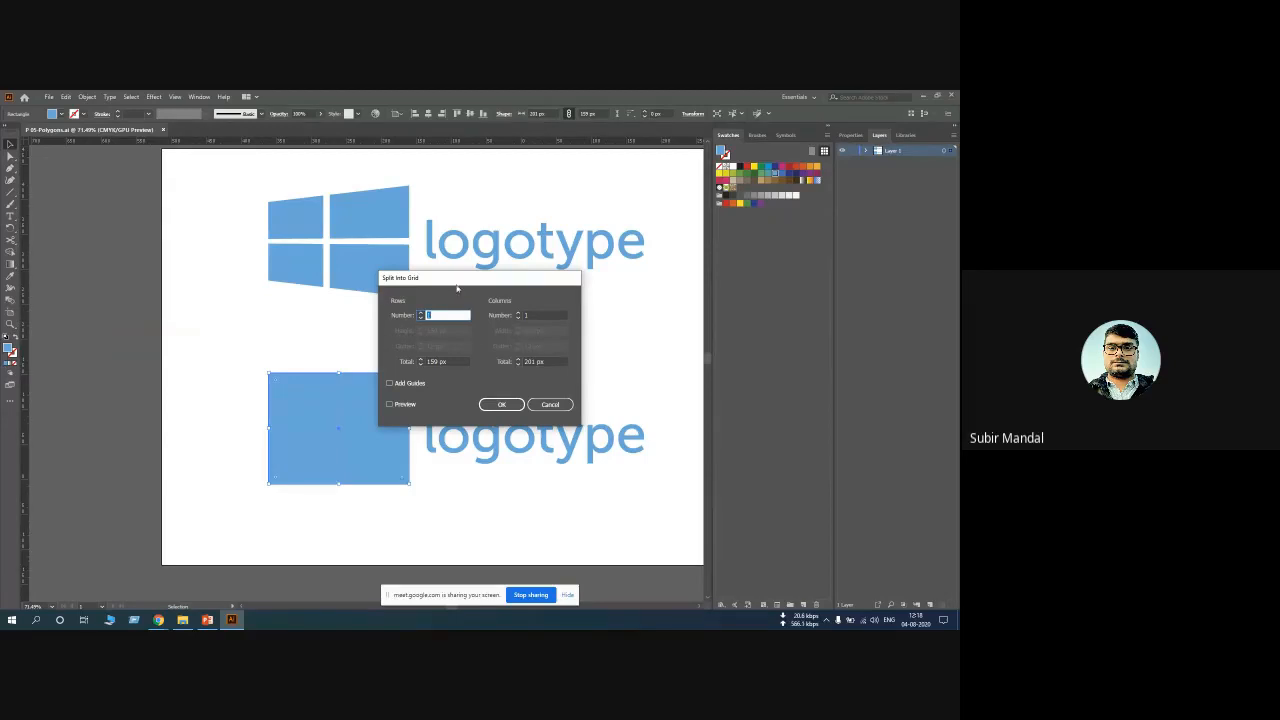
left_click_drag(457, 280, 557, 258)
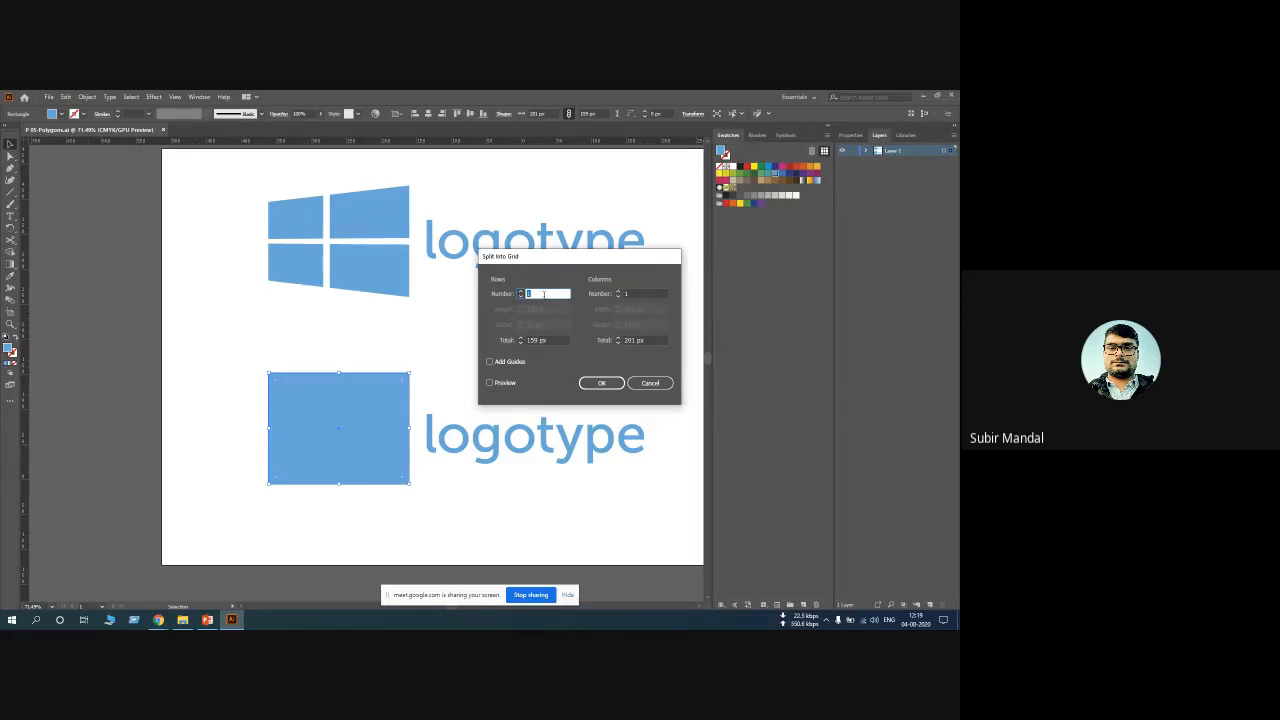
type("2")
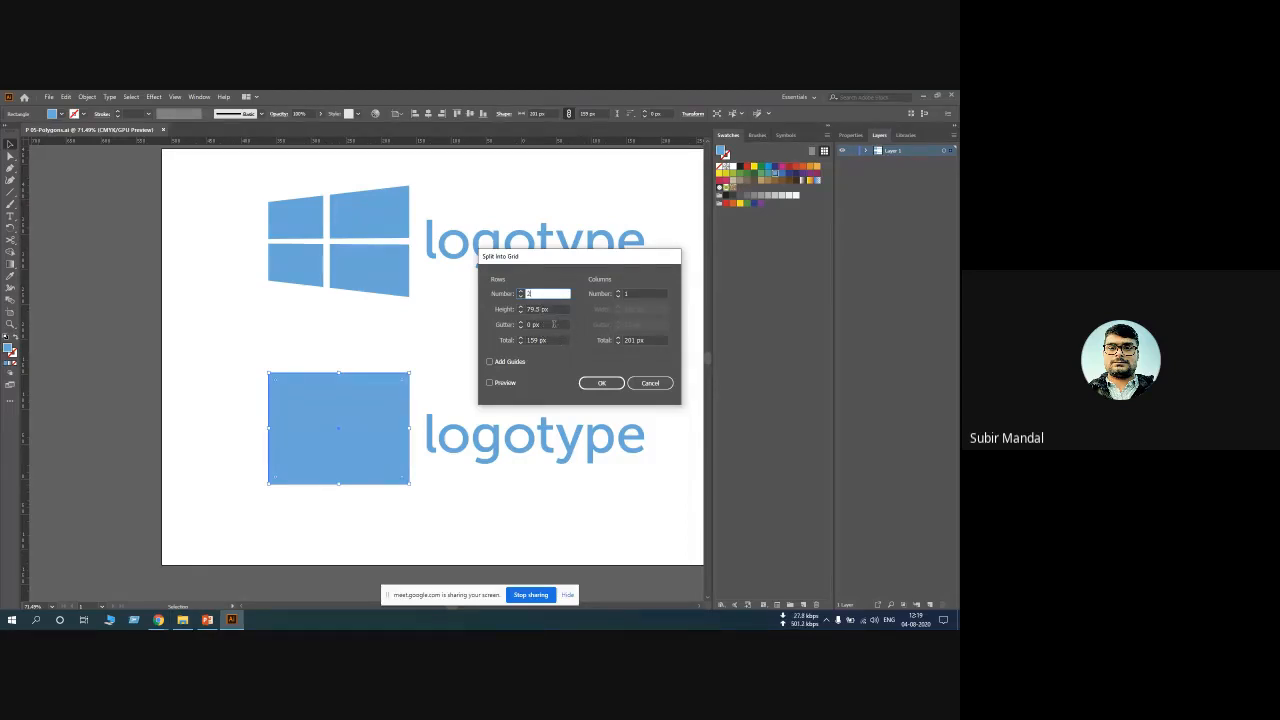
left_click(553, 325)
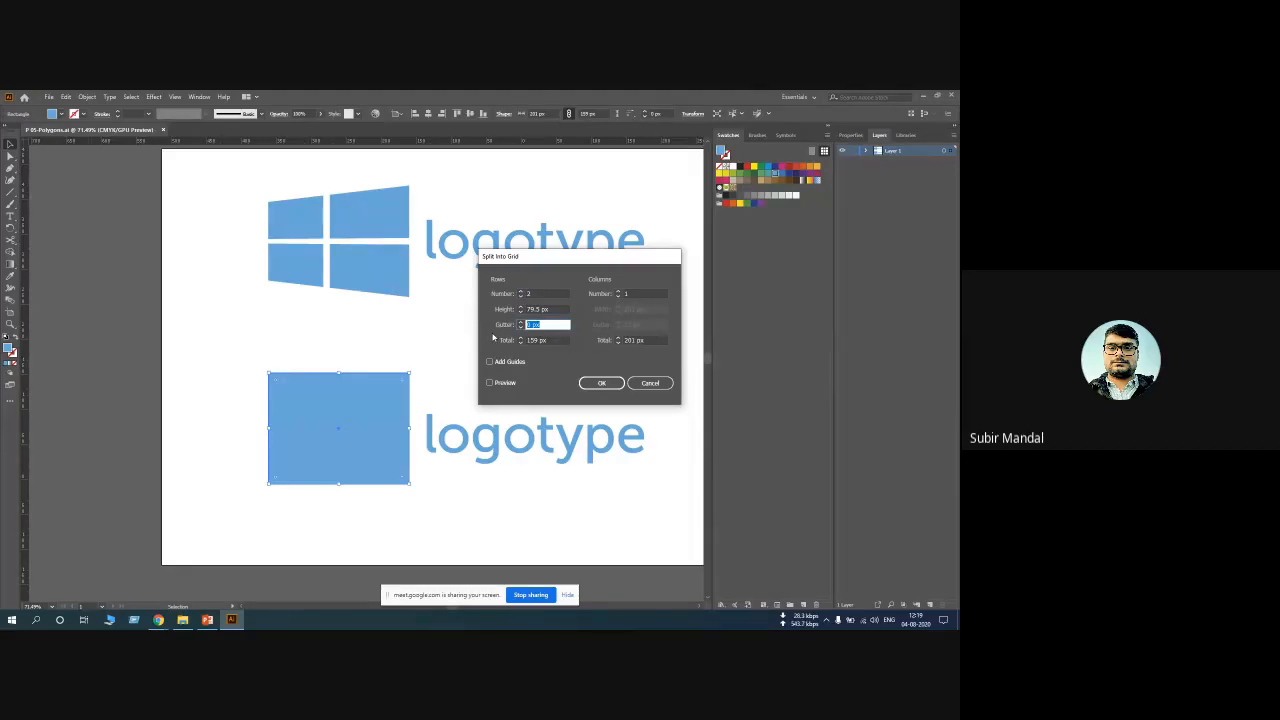
type("10")
Set 2 columns with a 10 px gutter, preview the grid and apply the split
left_click(640, 293)
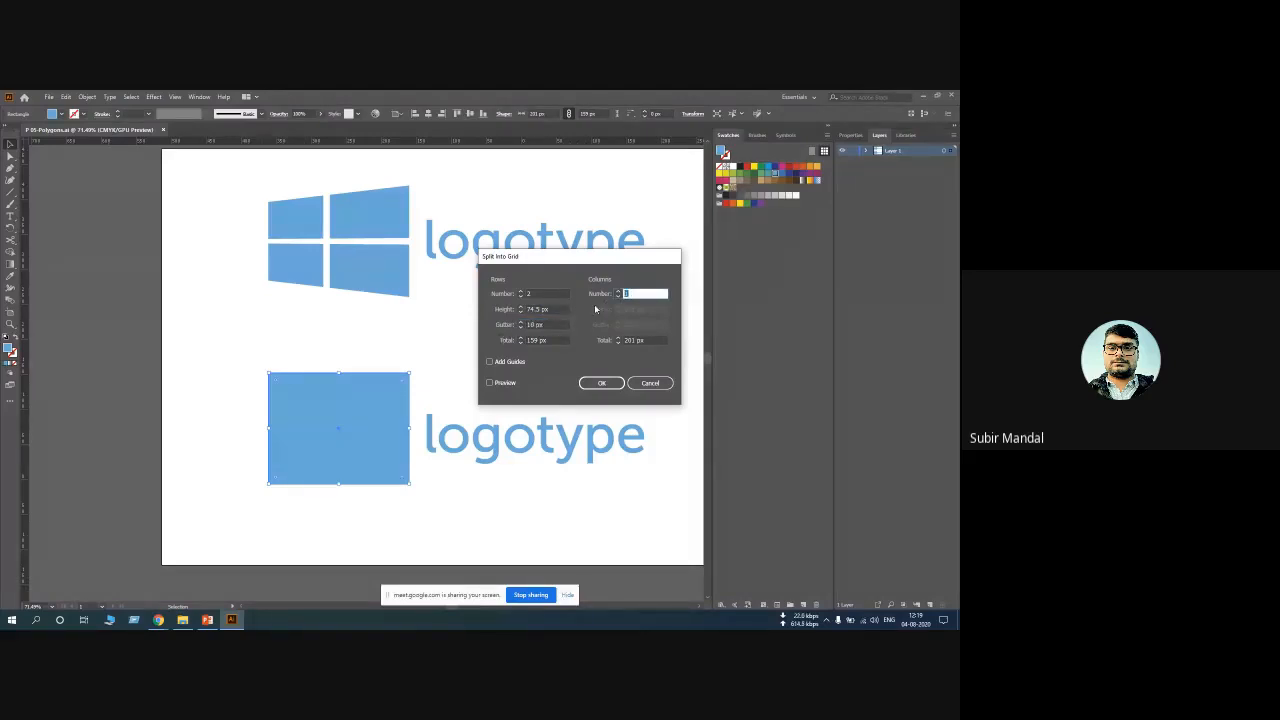
type("2")
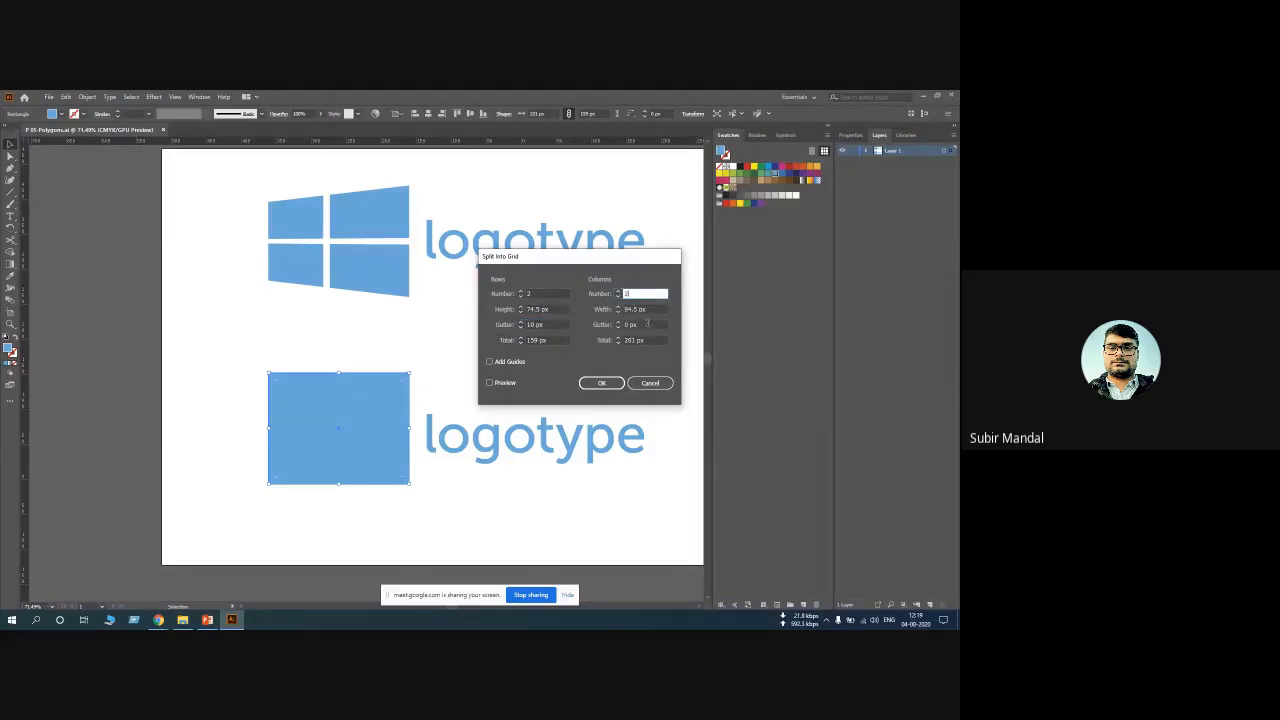
left_click(640, 324)
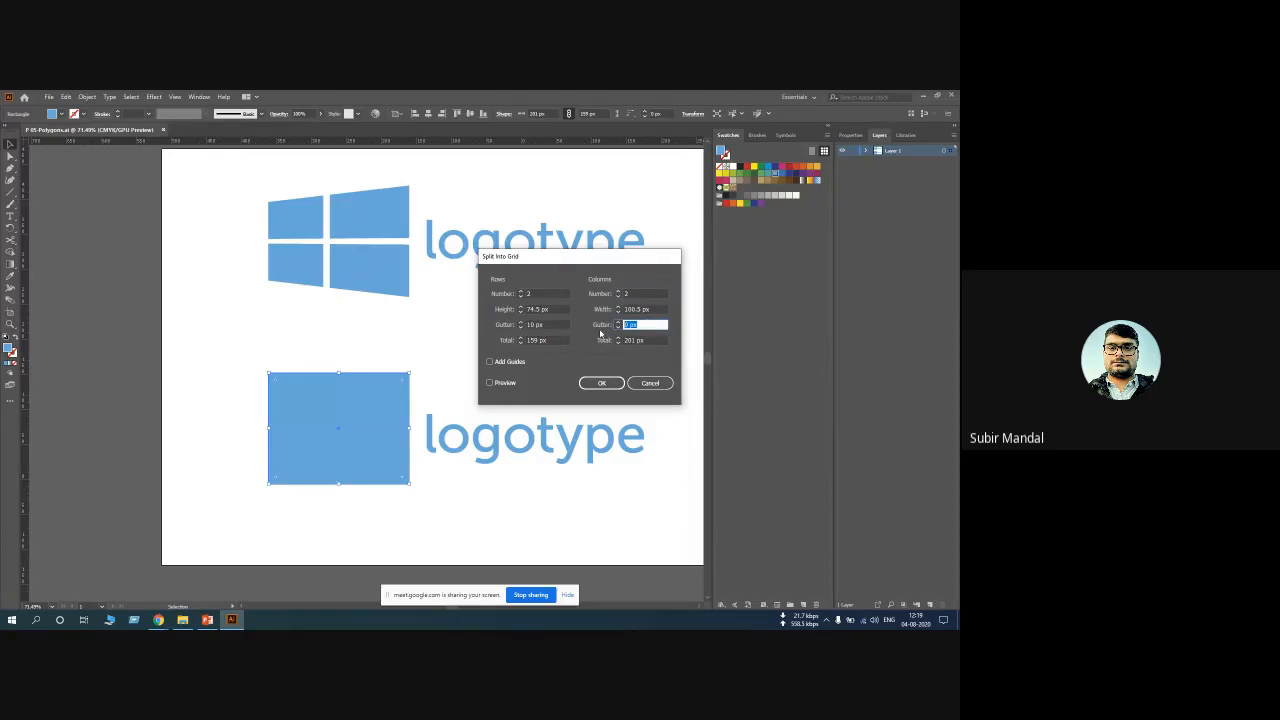
type("10")
left_click(489, 384)
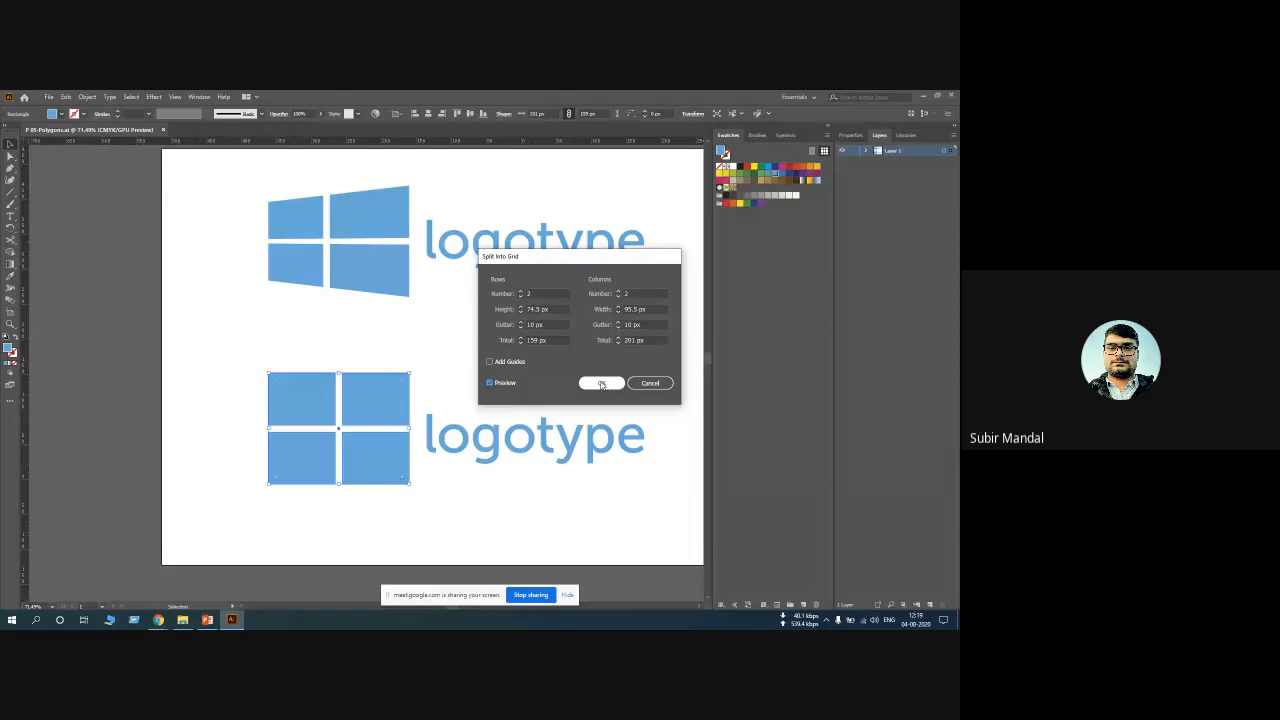
left_click(602, 384)
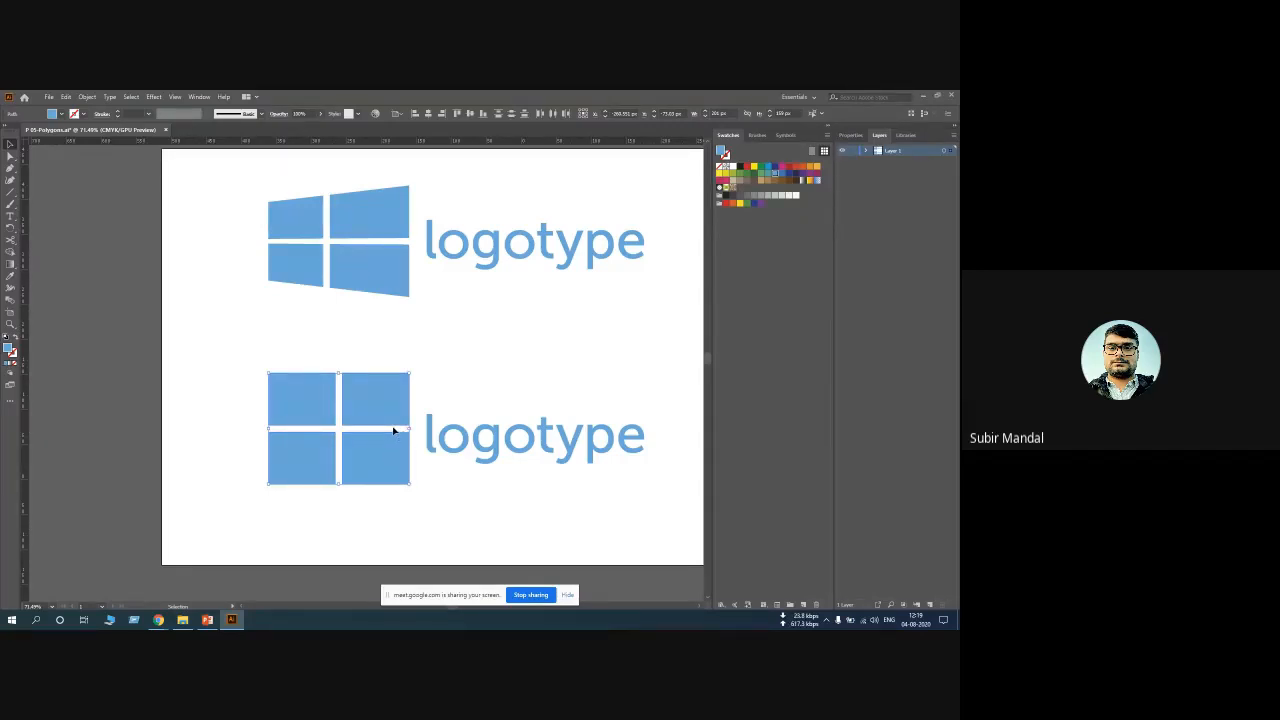
Narrow the four-pane grid toward its left side with Free Transform's Perspective Distort and deselect the artwork
key("e")
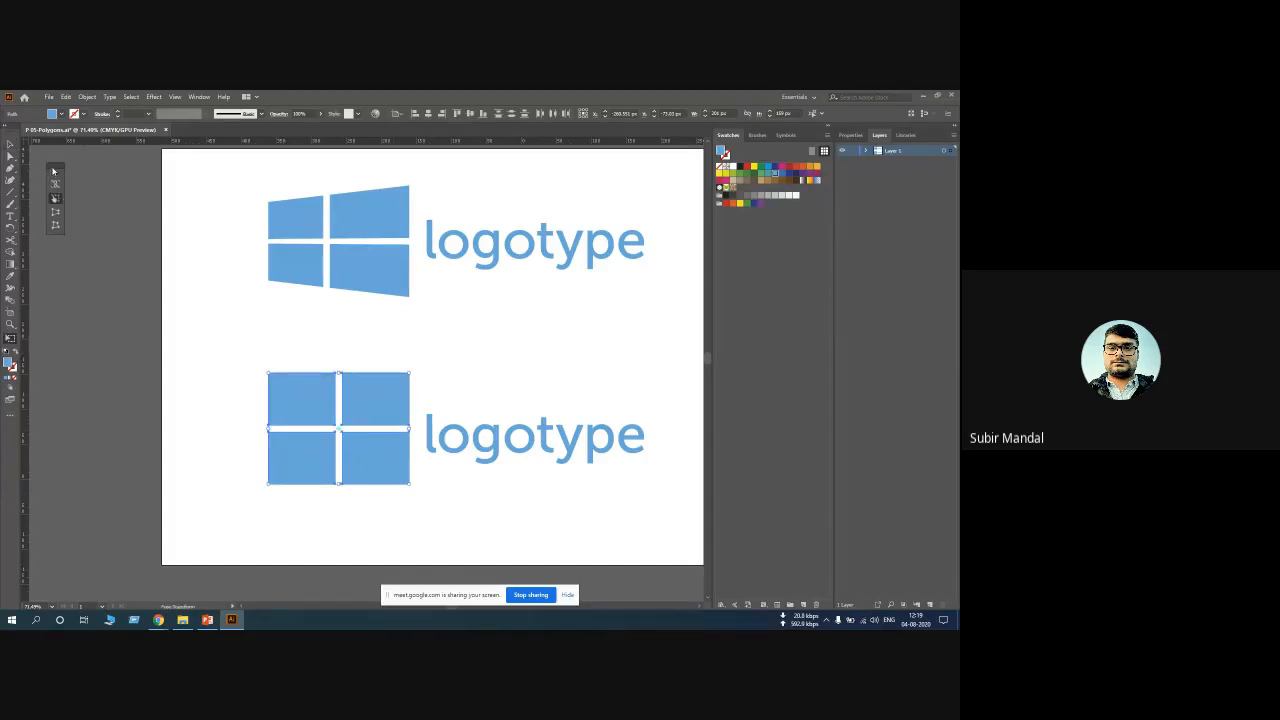
mouse_move(56, 170)
left_mouse_down()
mouse_move(92, 172)
mouse_move(76, 178)
left_mouse_up()
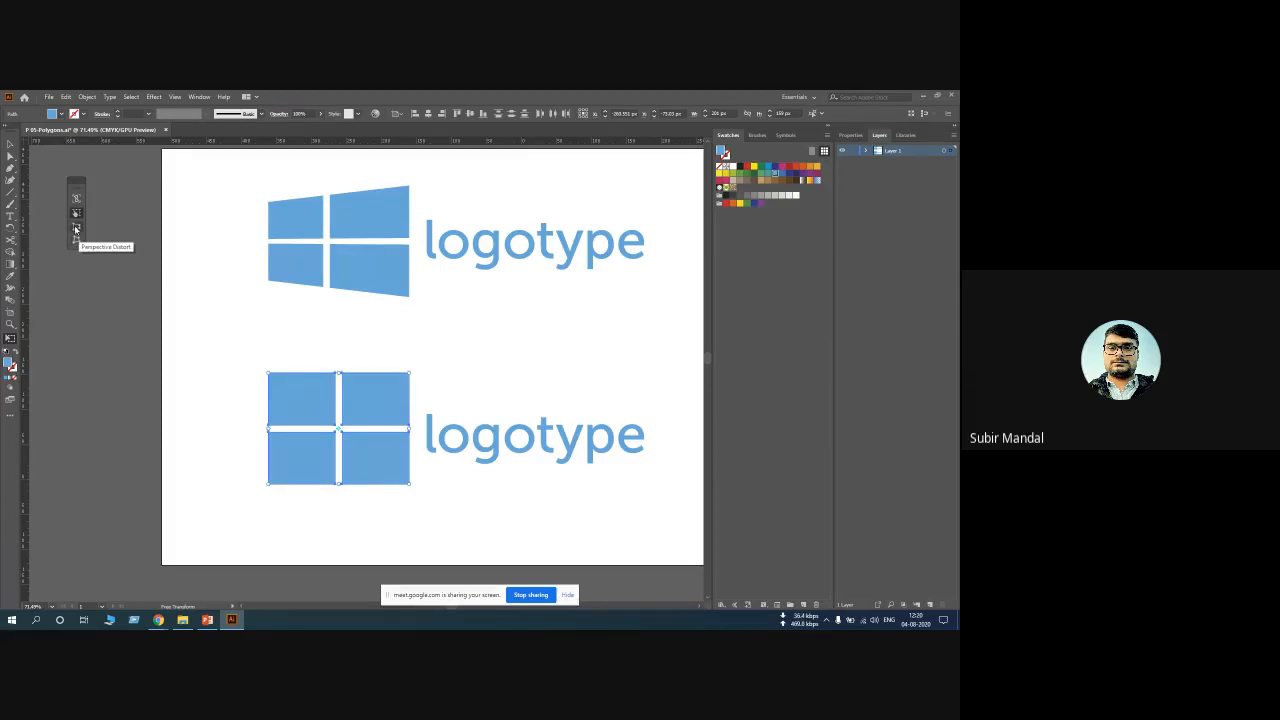
left_click(75, 230)
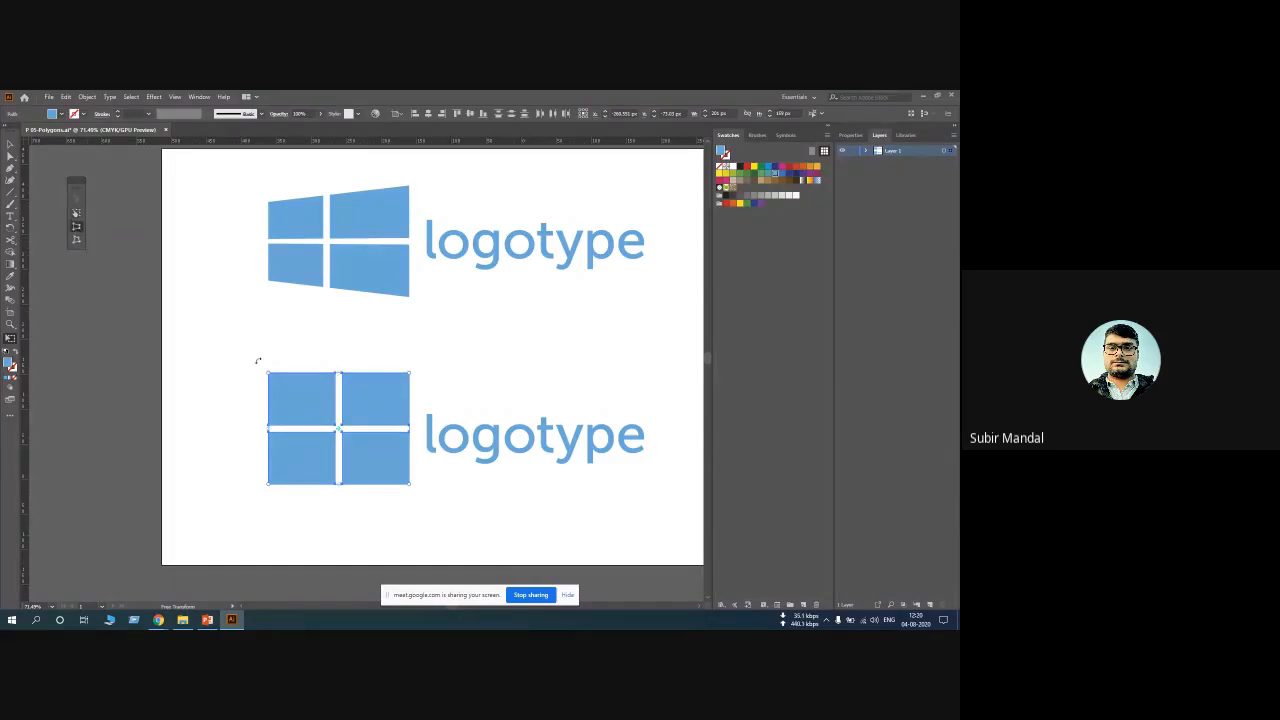
mouse_move(268, 374)
left_mouse_down()
mouse_move(271, 408)
mouse_move(271, 362)
left_mouse_up()
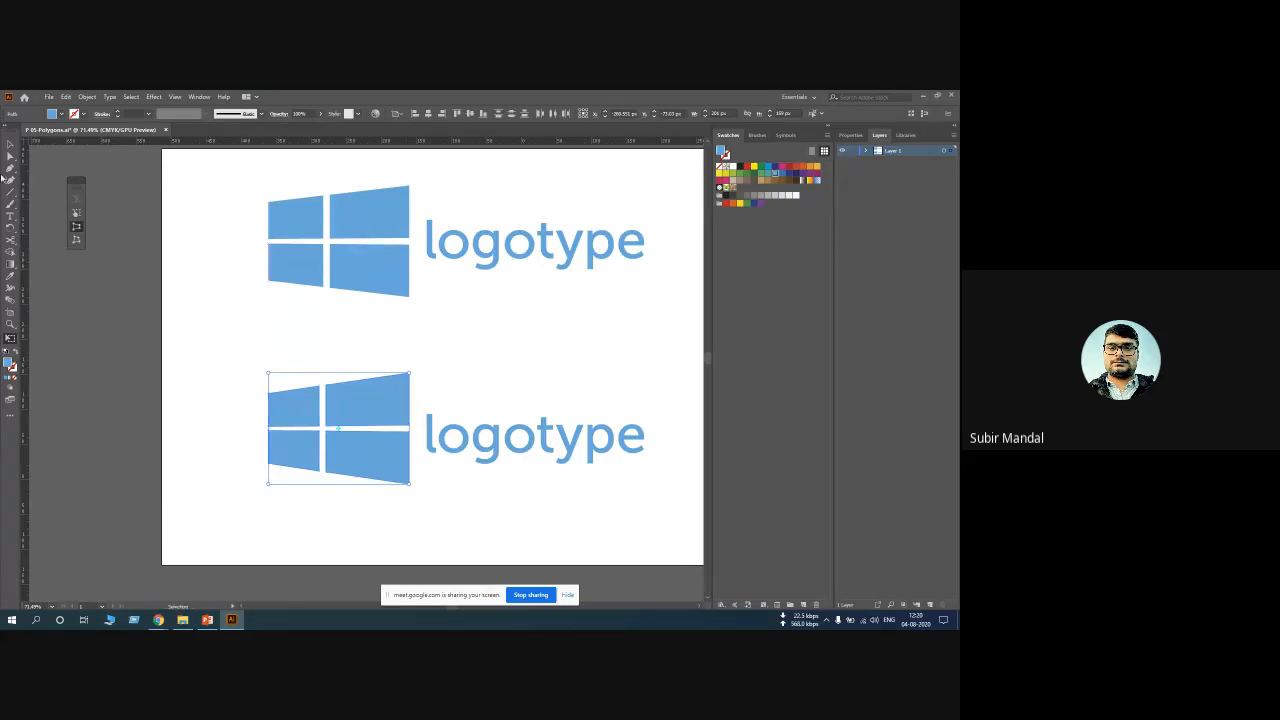
left_click(10, 144)
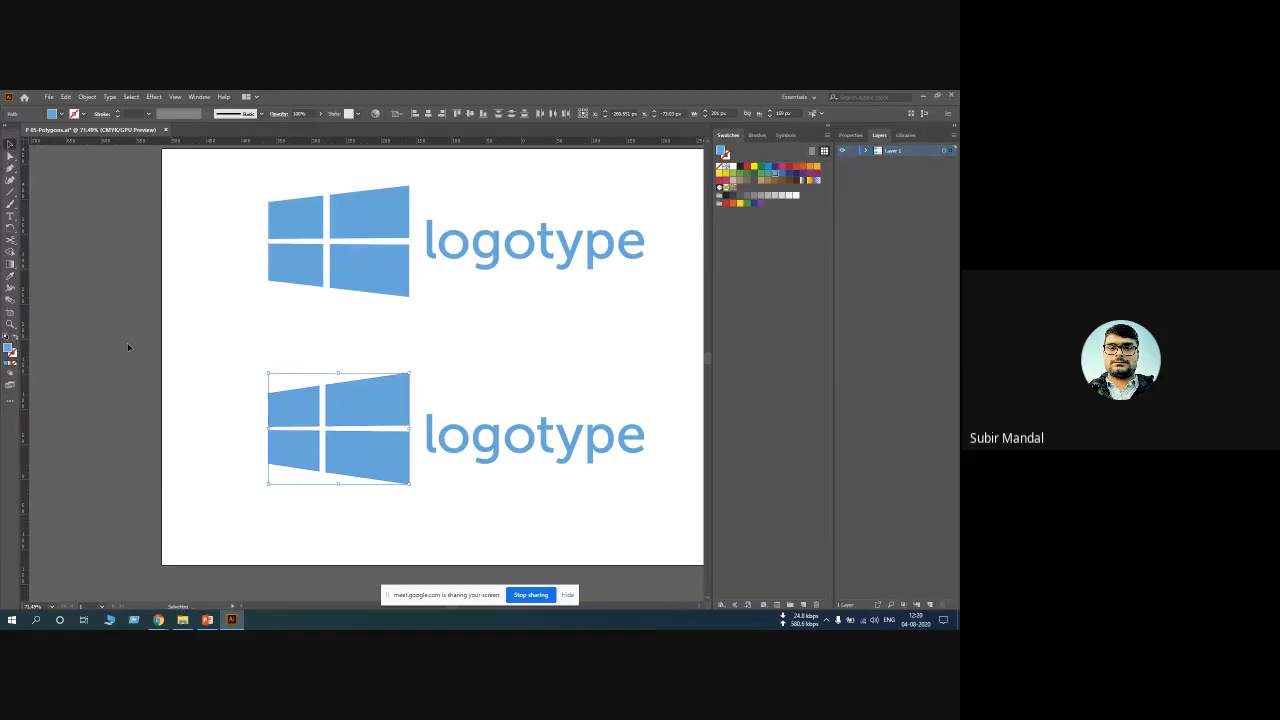
left_click(257, 402)
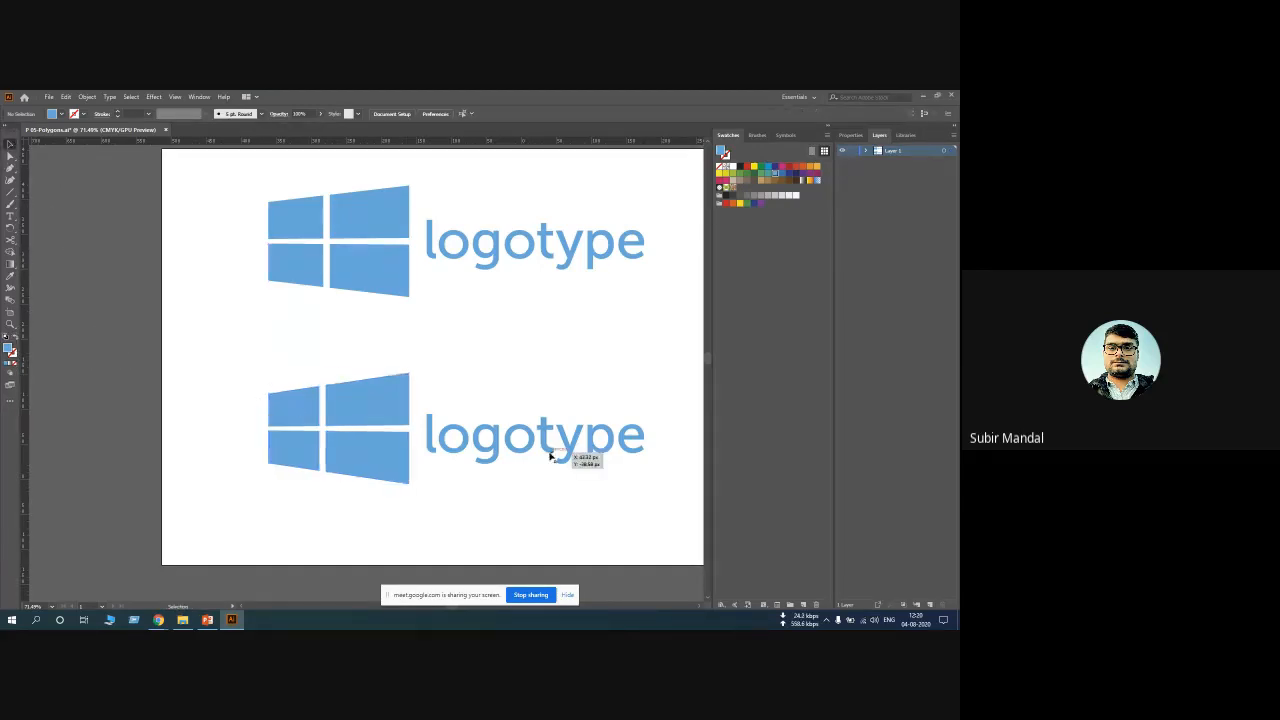
left_click_drag(343, 432, 341, 428)
Close the P 05-Polygons document without saving it
left_click(167, 131)
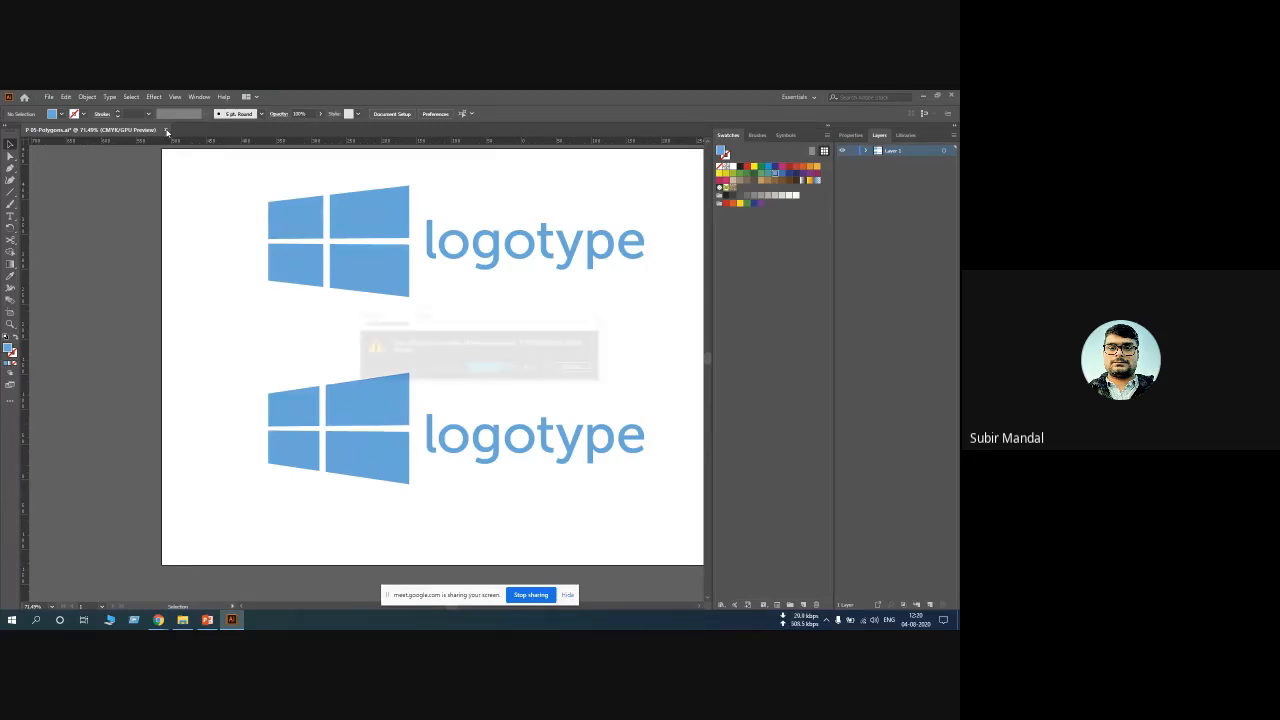
left_click(531, 369)
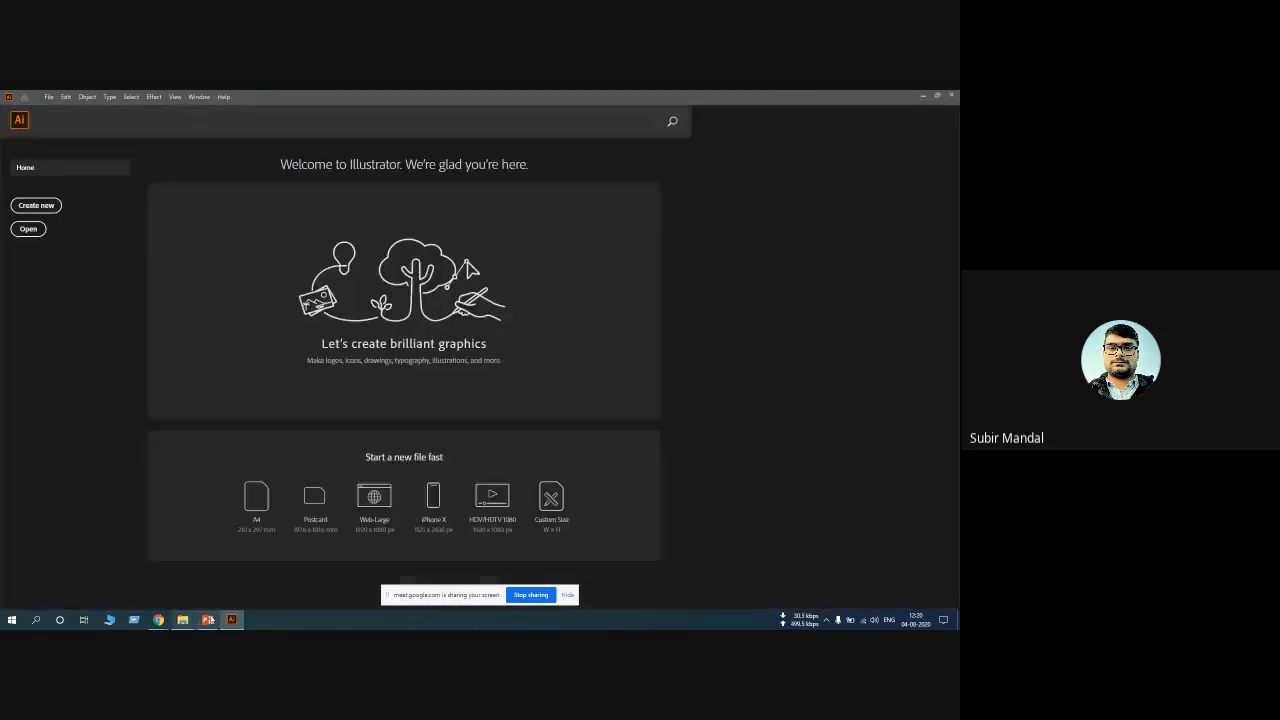
Switch to PowerPoint and advance from the Polygons slides to the Shields slide
left_click(207, 620)
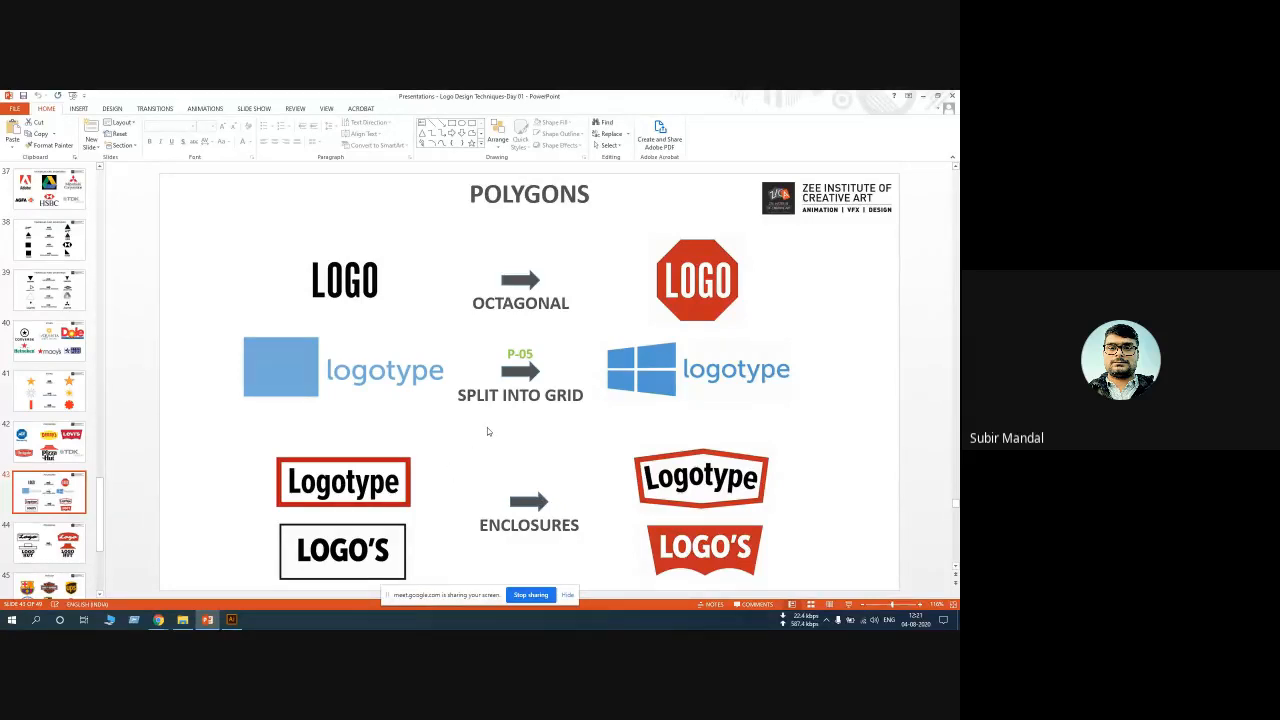
scroll(487, 431, "down", 1)
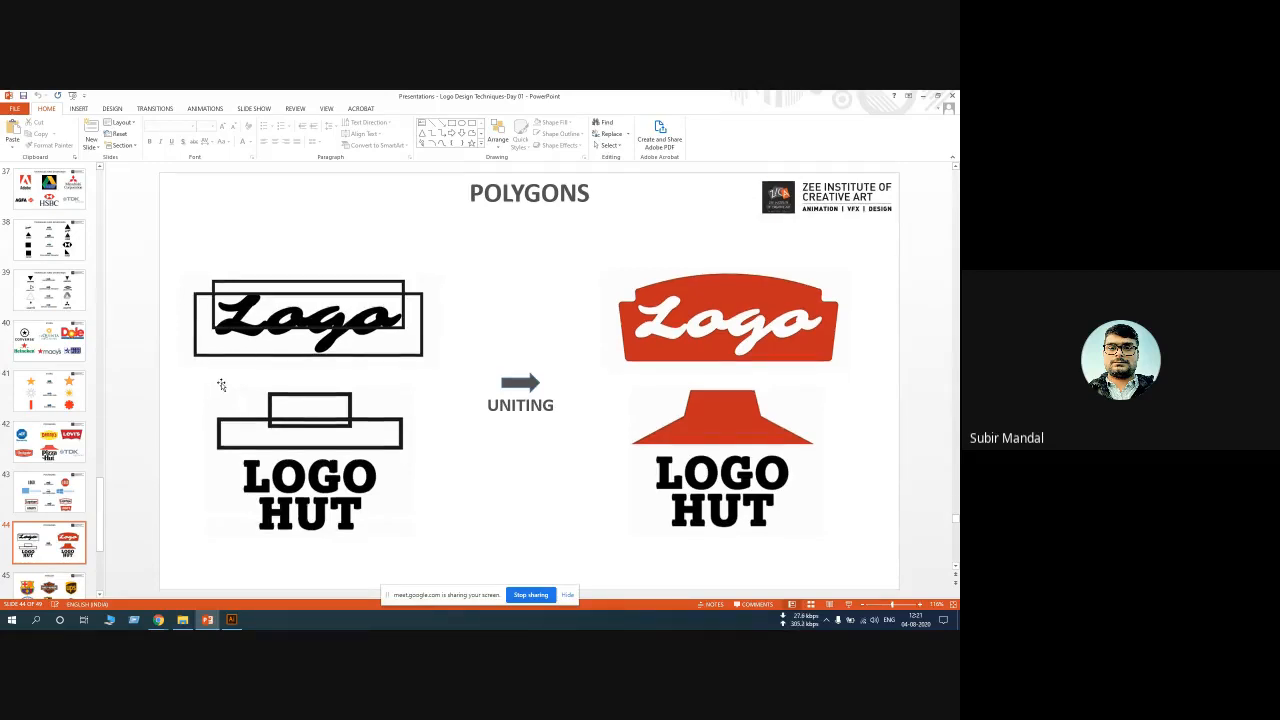
scroll(221, 385, "down", 1)
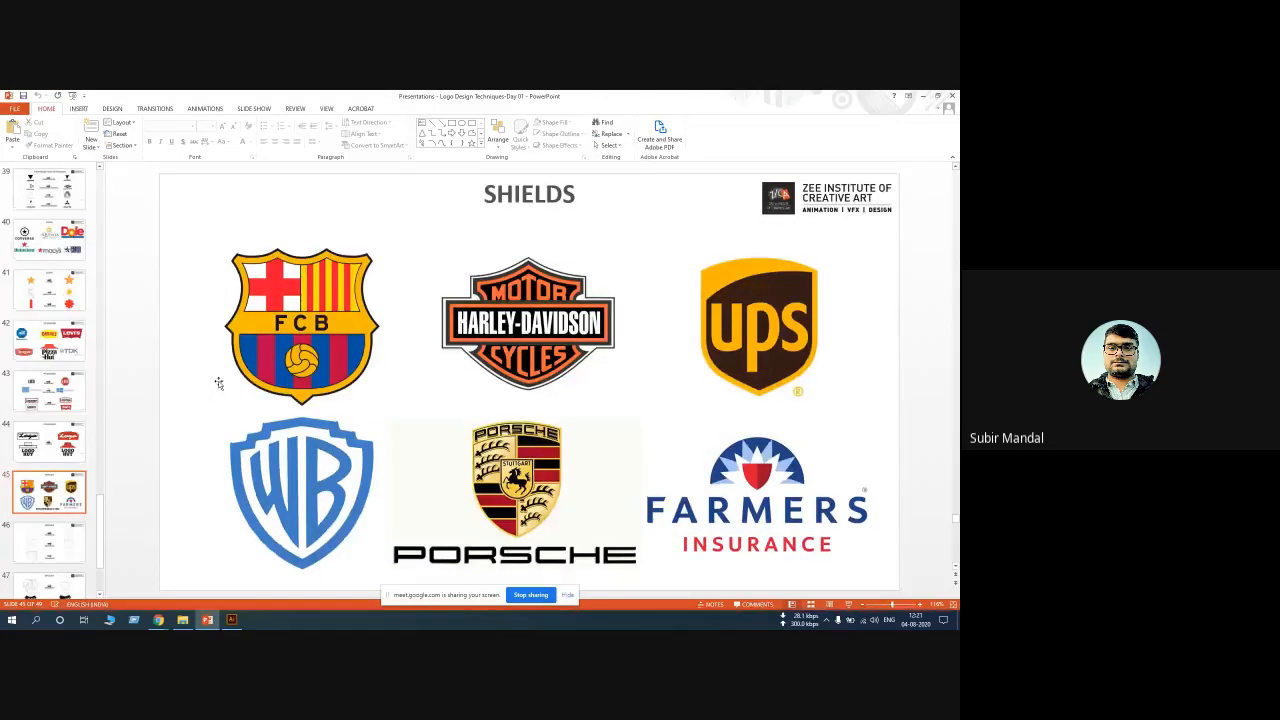
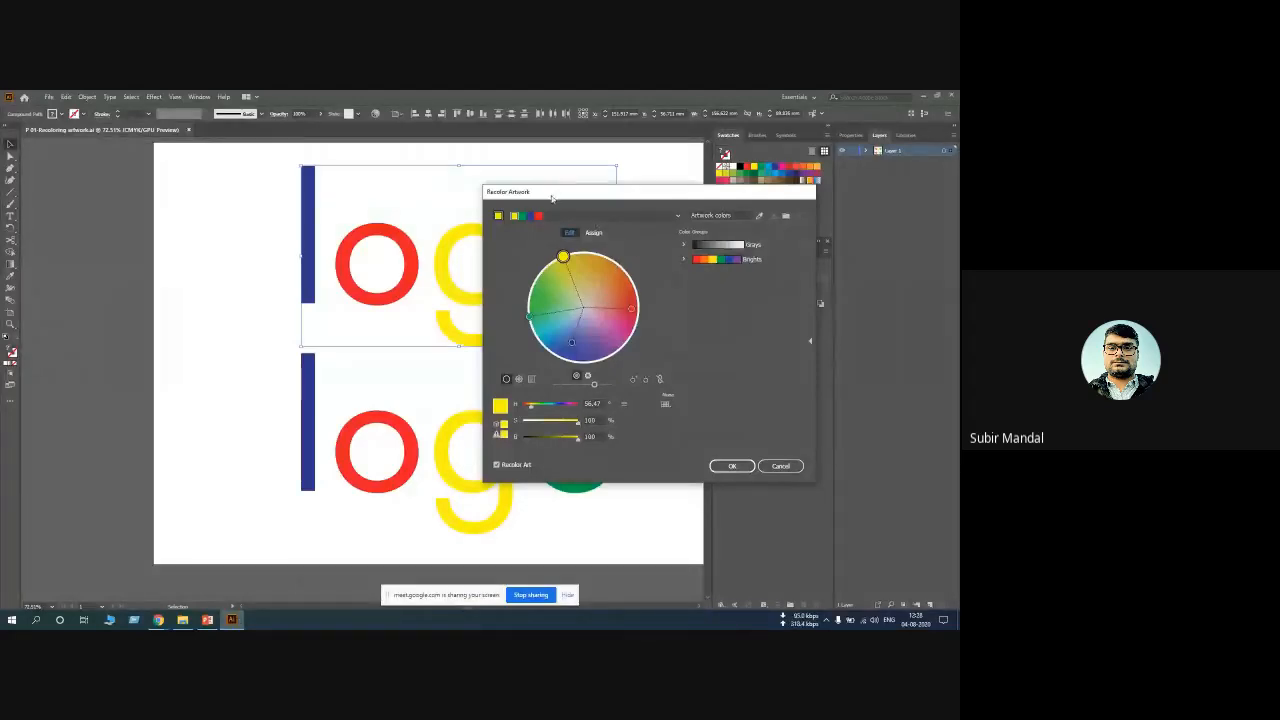
Rotate the upper logo's linked colors on the Recolor Artwork wheel, turning the yellow base color pink at hue 318.84°
left_click_drag(545, 199, 689, 176)
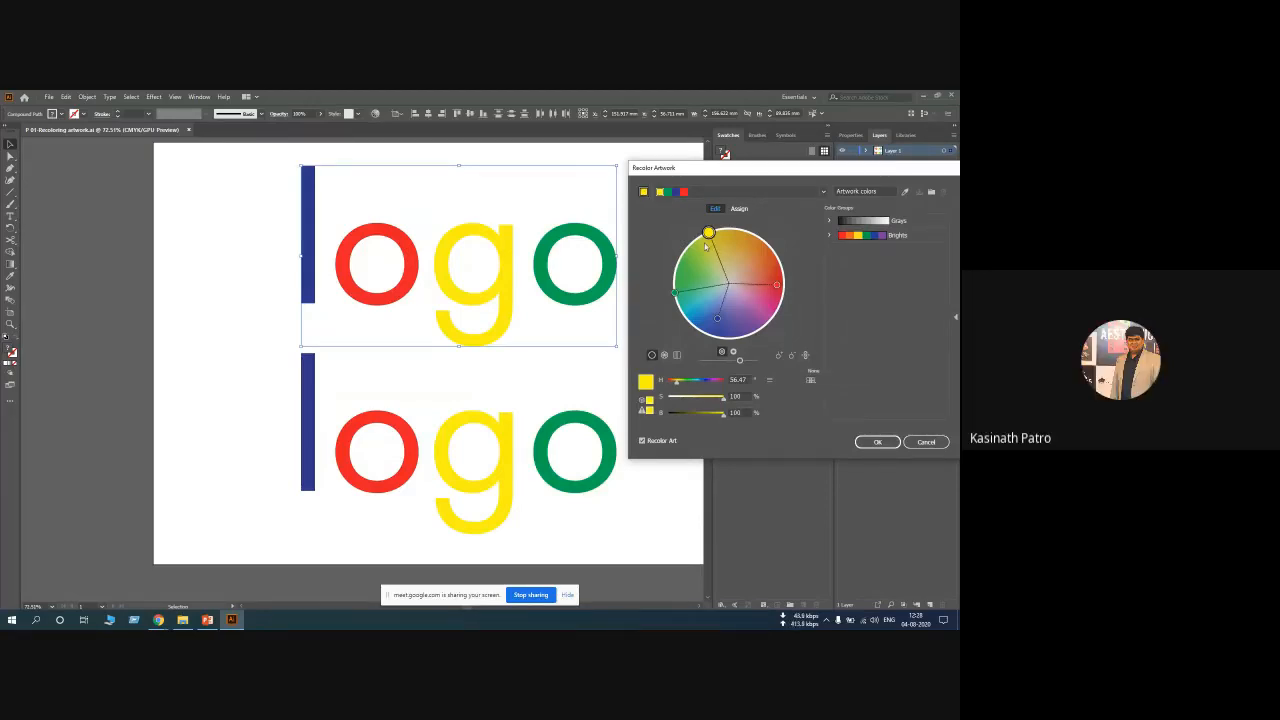
left_click_drag(714, 236, 787, 303)
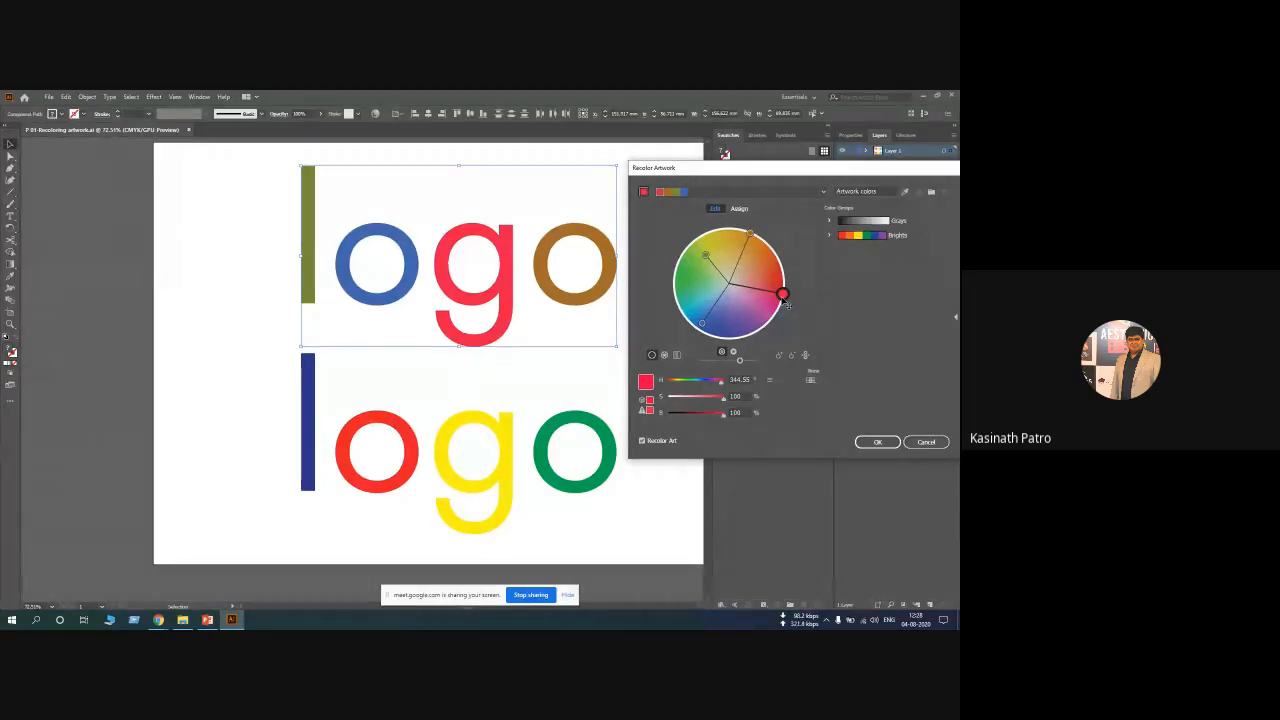
left_click_drag(840, 216, 631, 226)
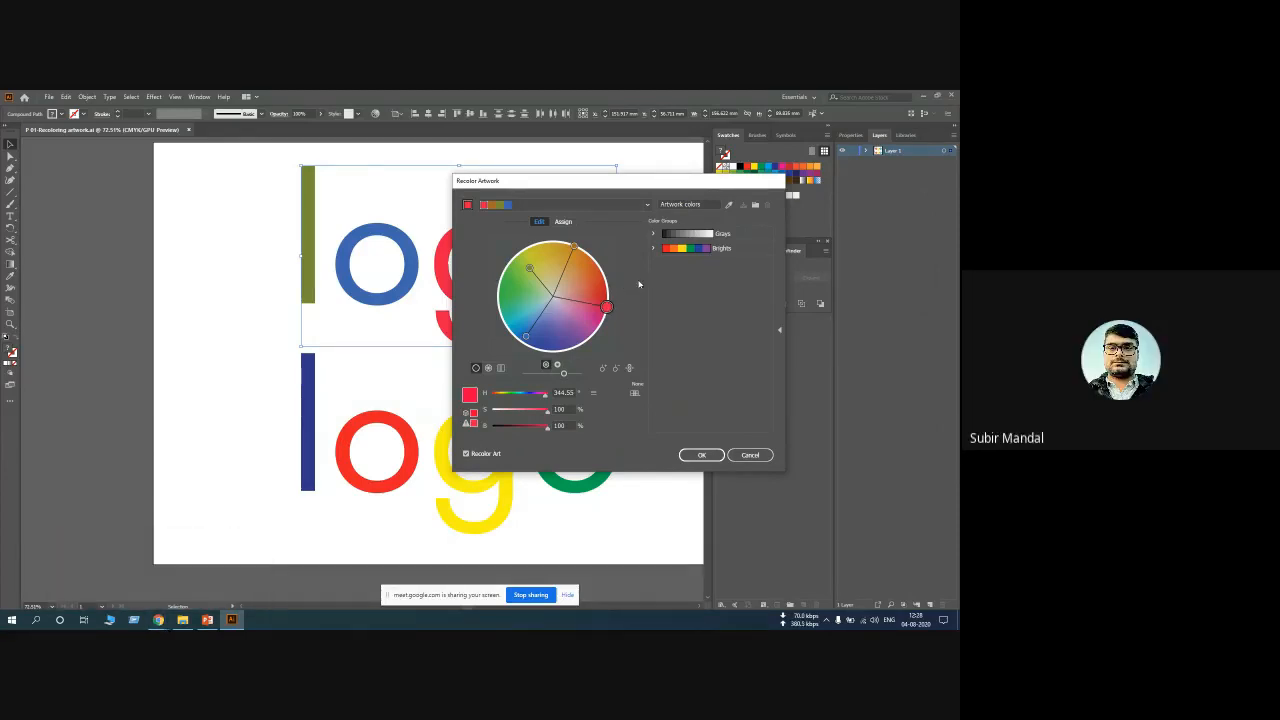
left_click_drag(606, 306, 600, 323)
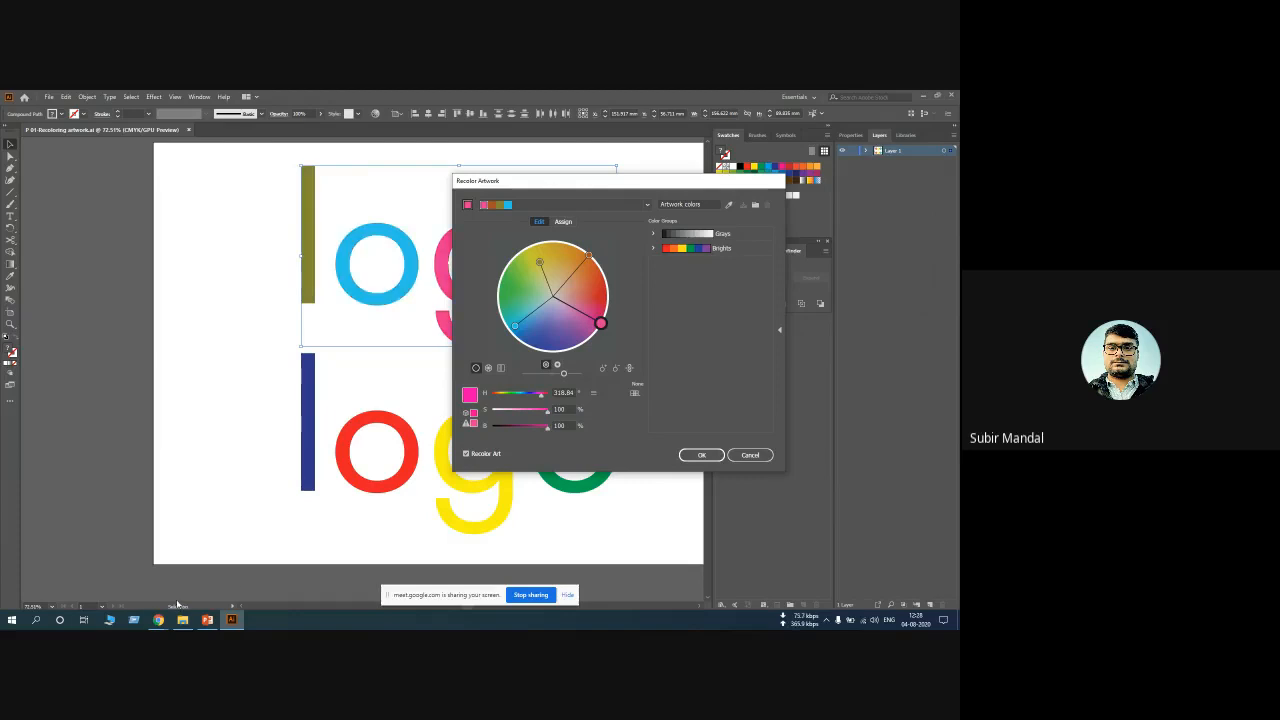
Switch to Chrome and open the Adobe Color wheel page in a new tab
mouse_move(158, 620)
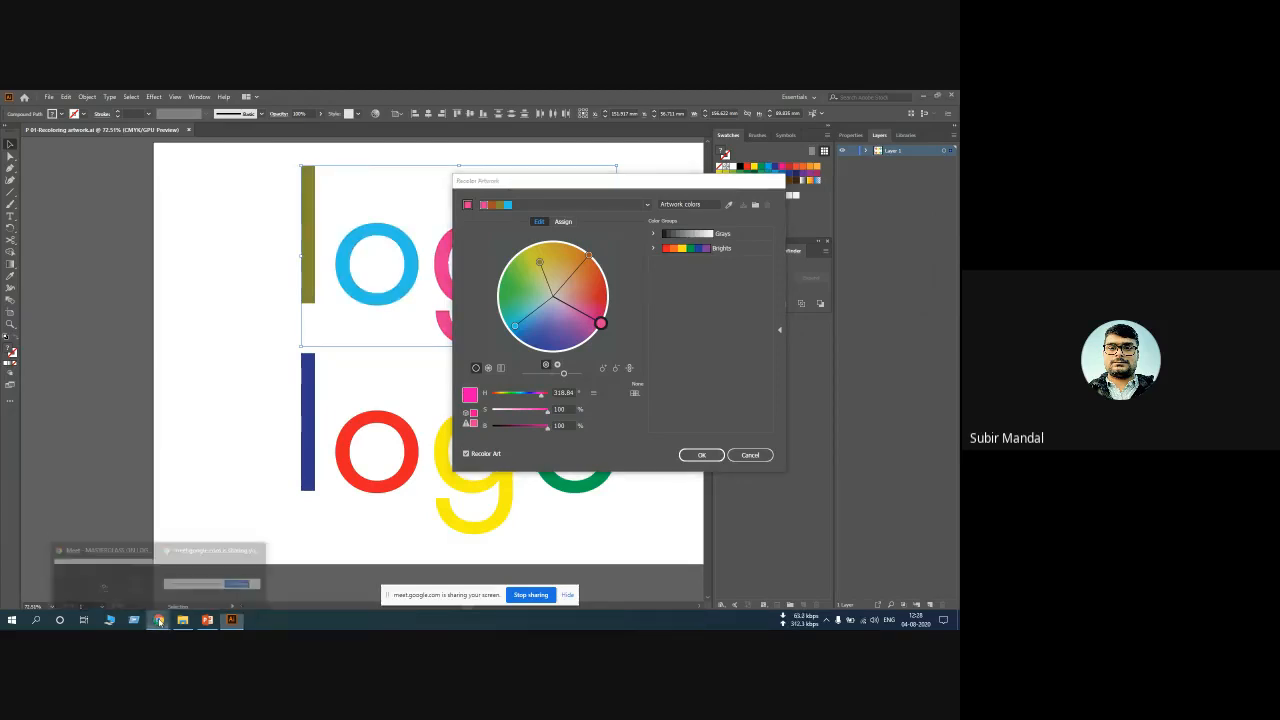
left_click(120, 580)
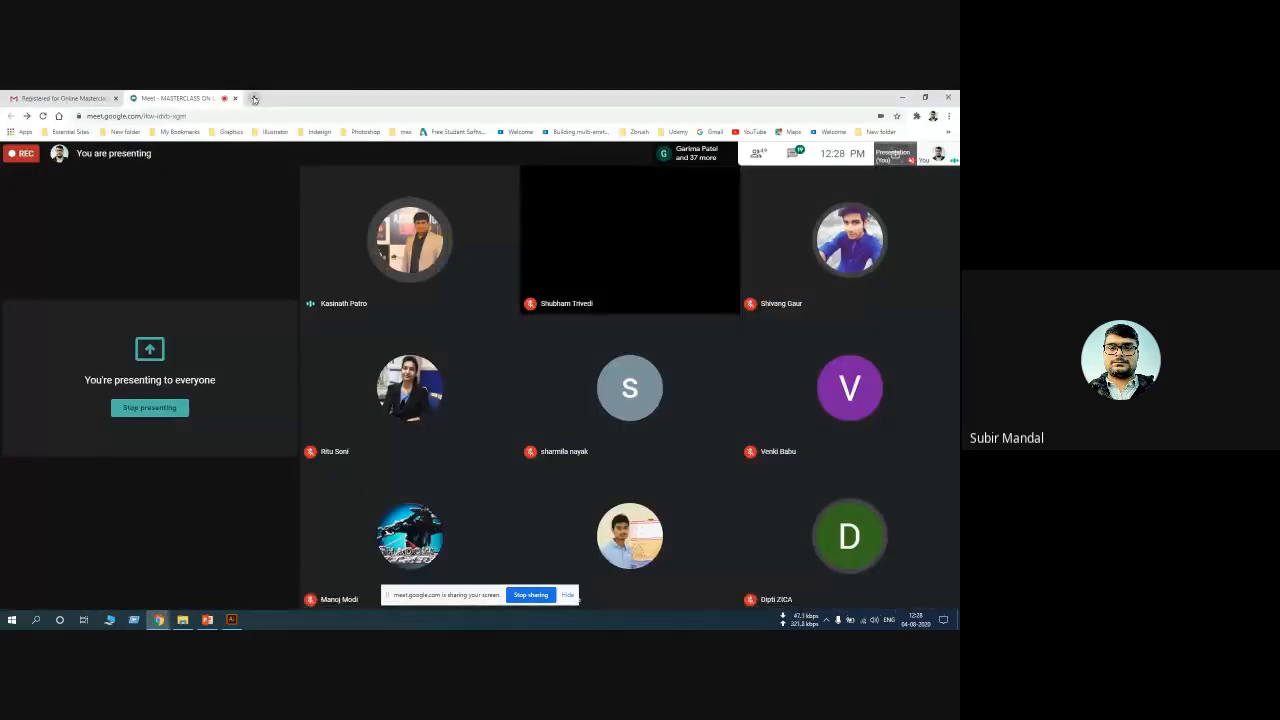
left_click(254, 98)
type("a")
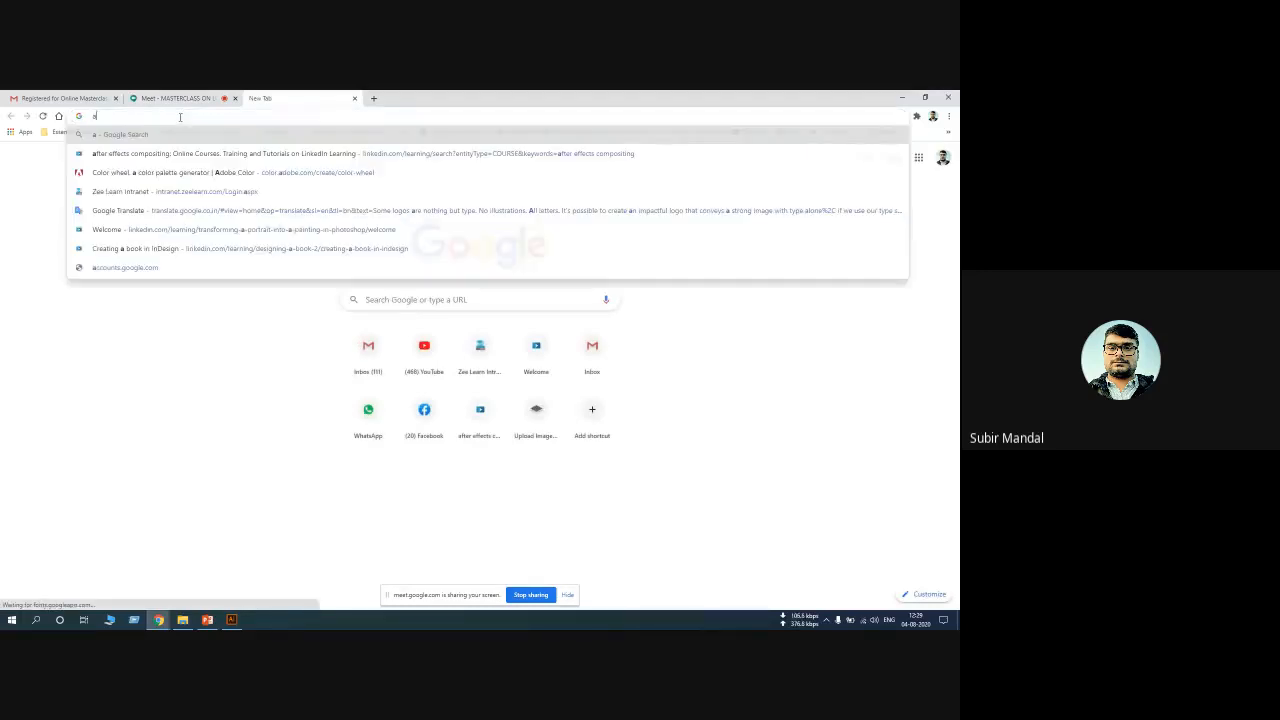
type("dobe")
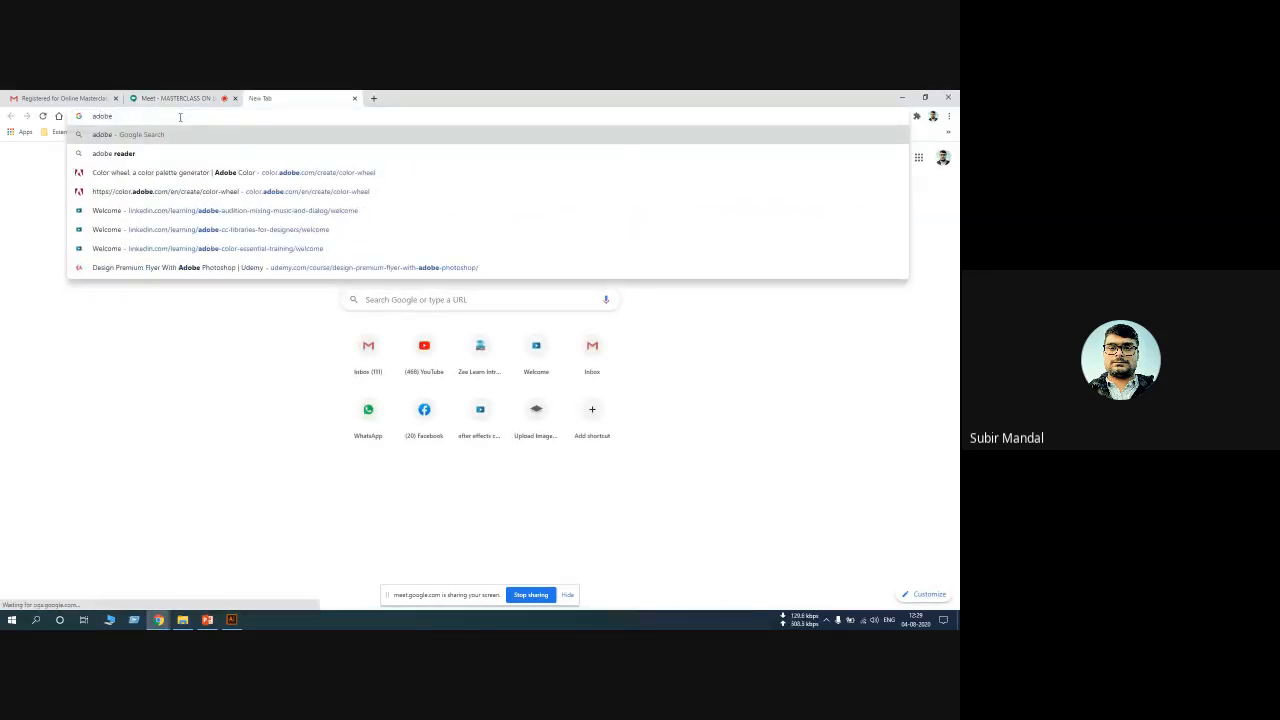
left_click(165, 176)
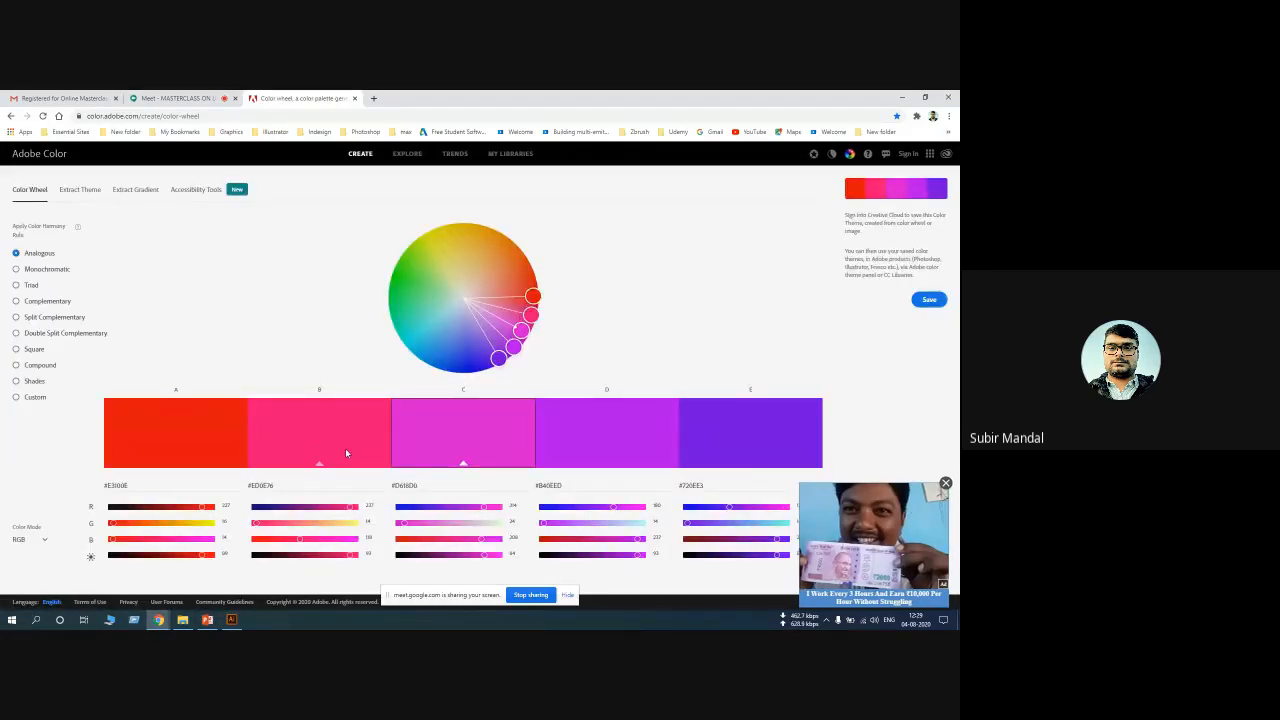
Highlight color A's hex code and apply the Monochromatic color harmony rule to the palette
left_click_drag(141, 486, 103, 486)
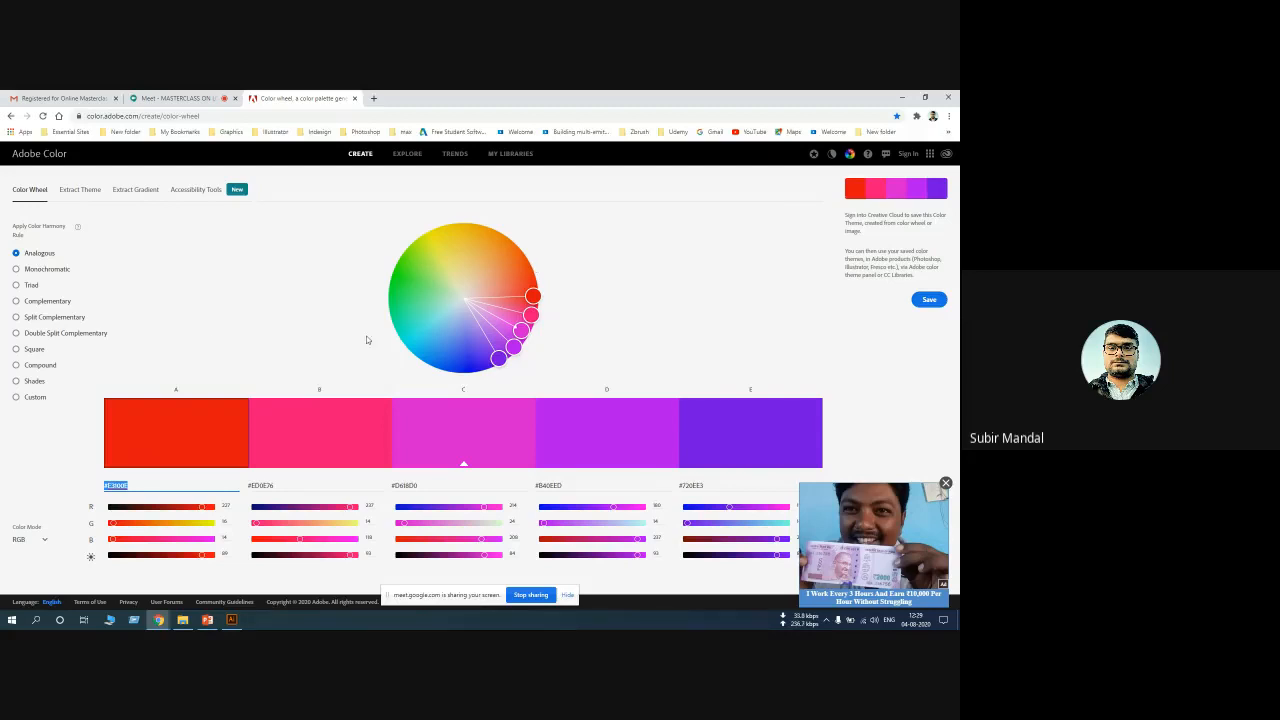
left_click(45, 273)
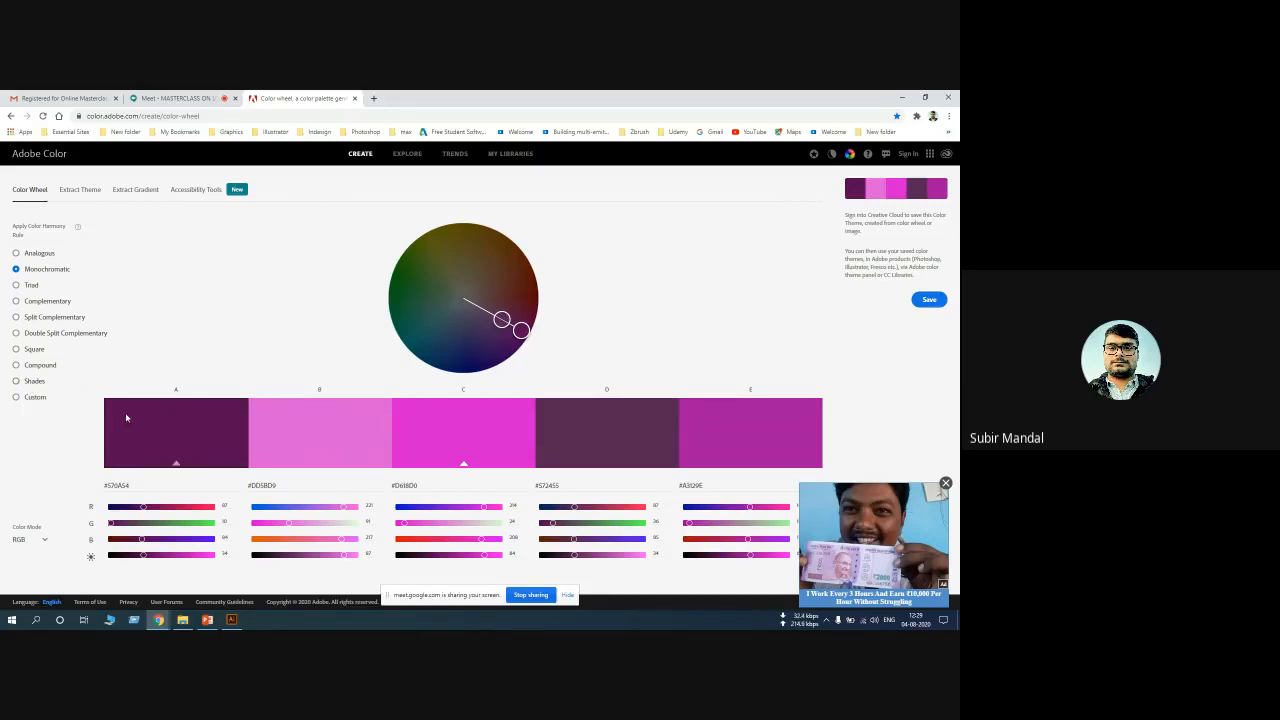
Try the Shades and Triad color harmony rules on the palette and settle on the Complementary rule
left_click(27, 385)
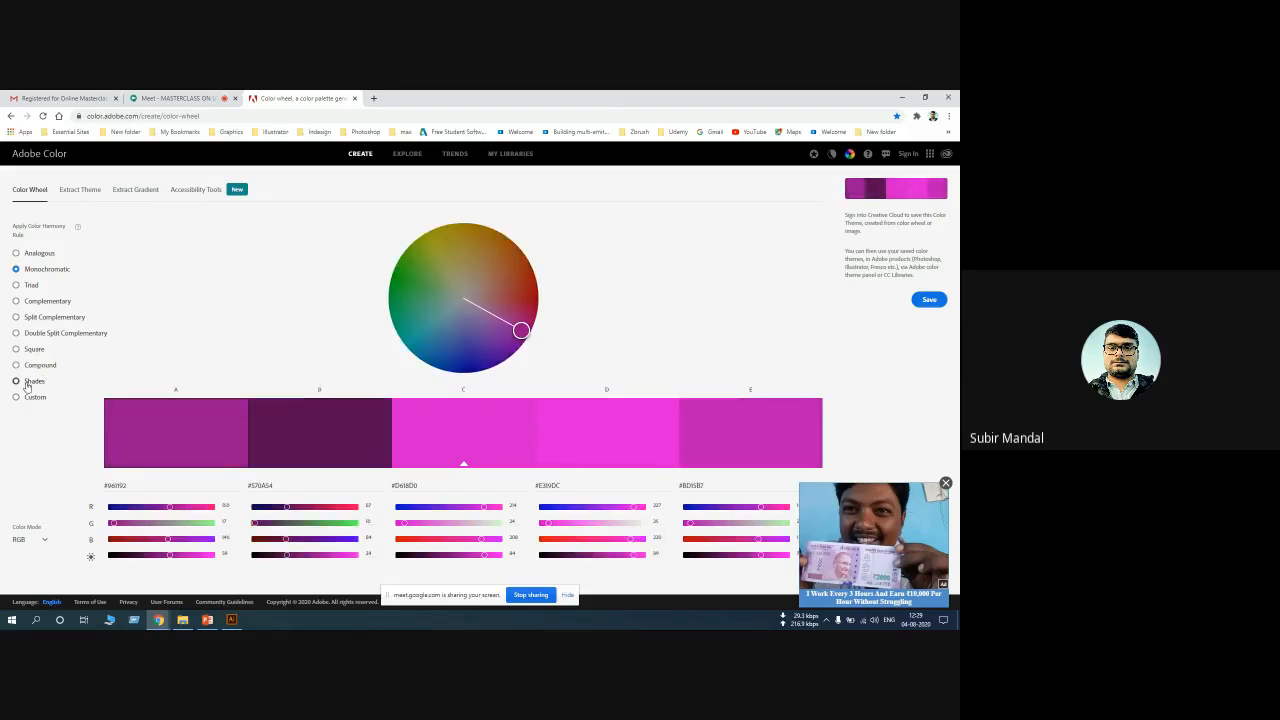
left_click(27, 385)
left_click(30, 287)
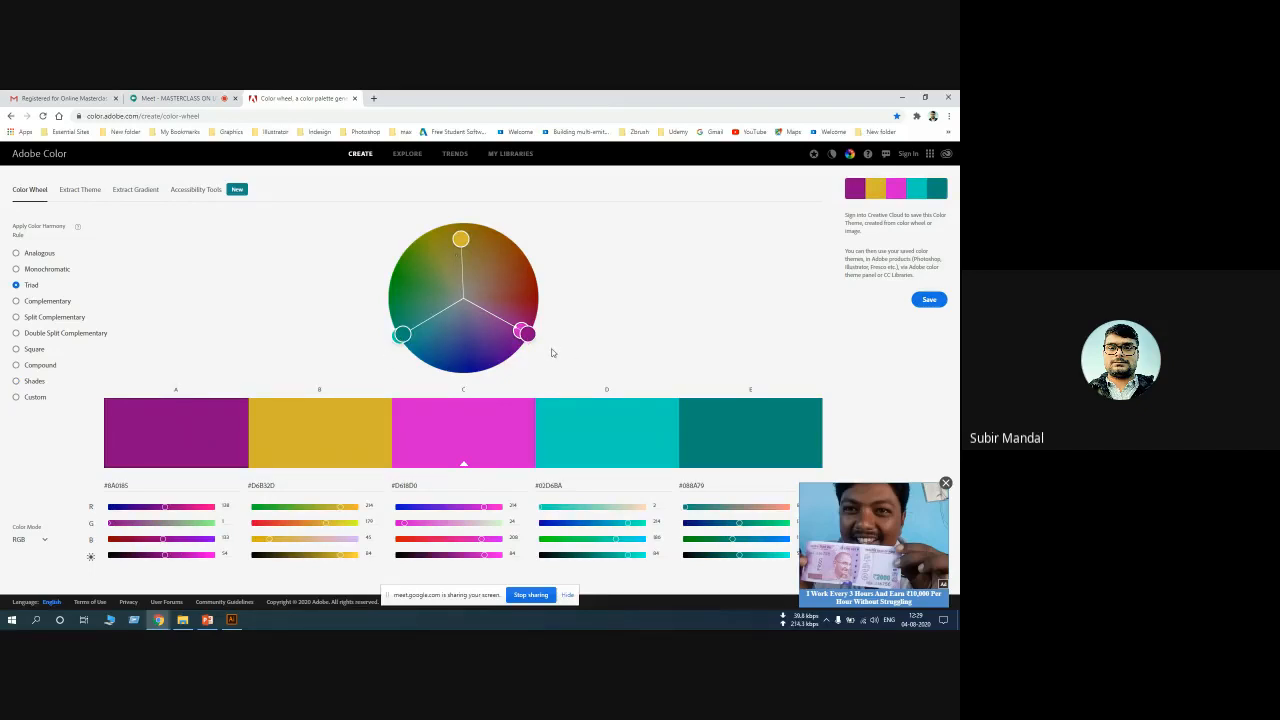
left_click(41, 305)
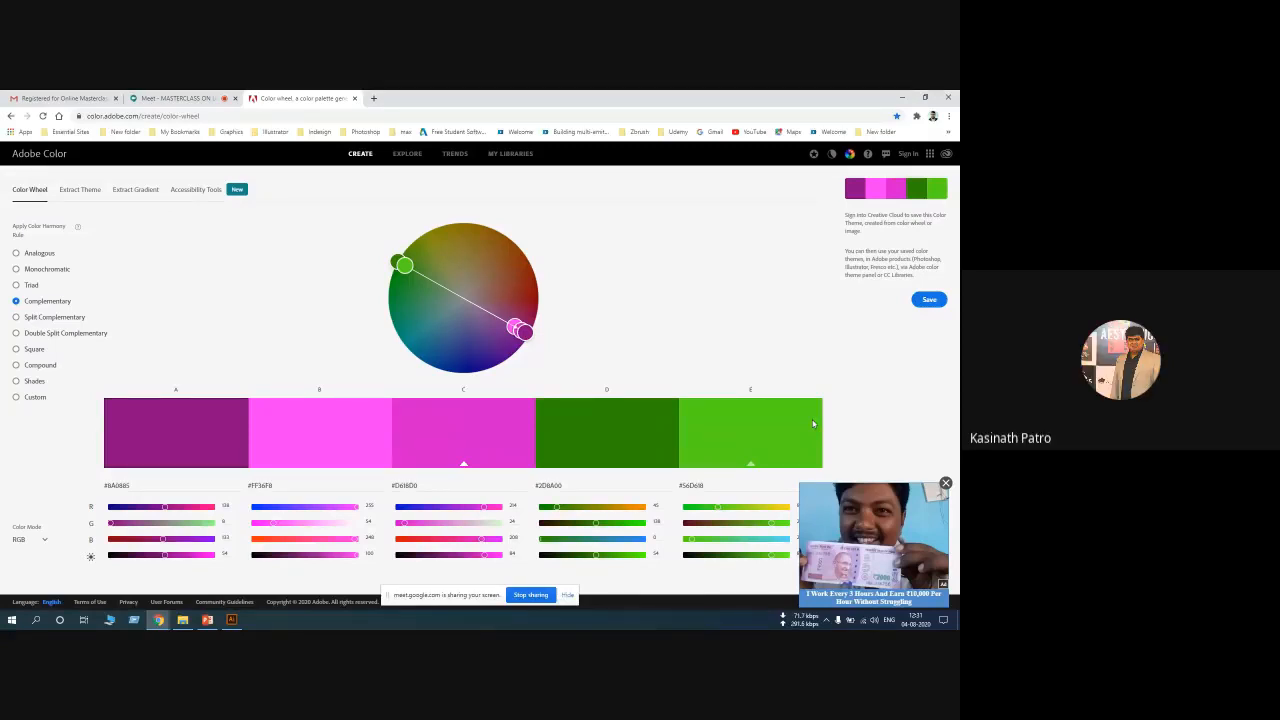
Switch back to Illustrator and cancel the Recolor Artwork changes on the upper logo
left_click(900, 100)
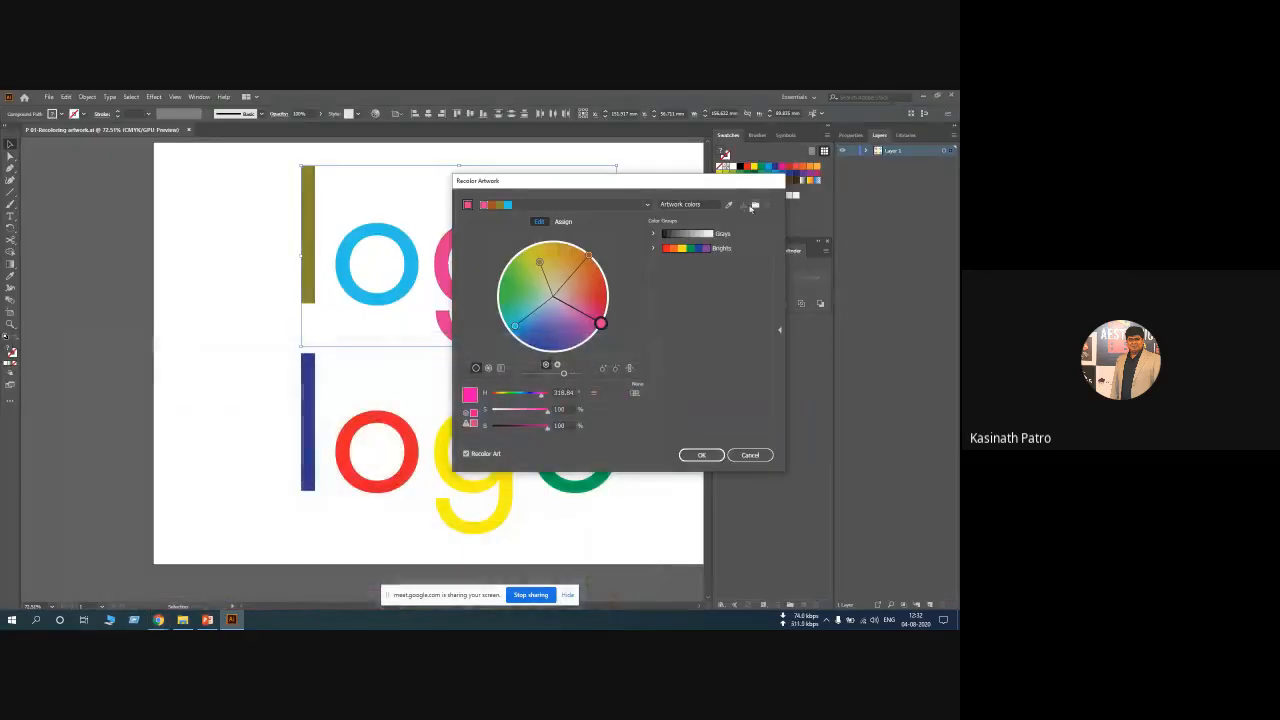
left_click_drag(644, 194, 551, 207)
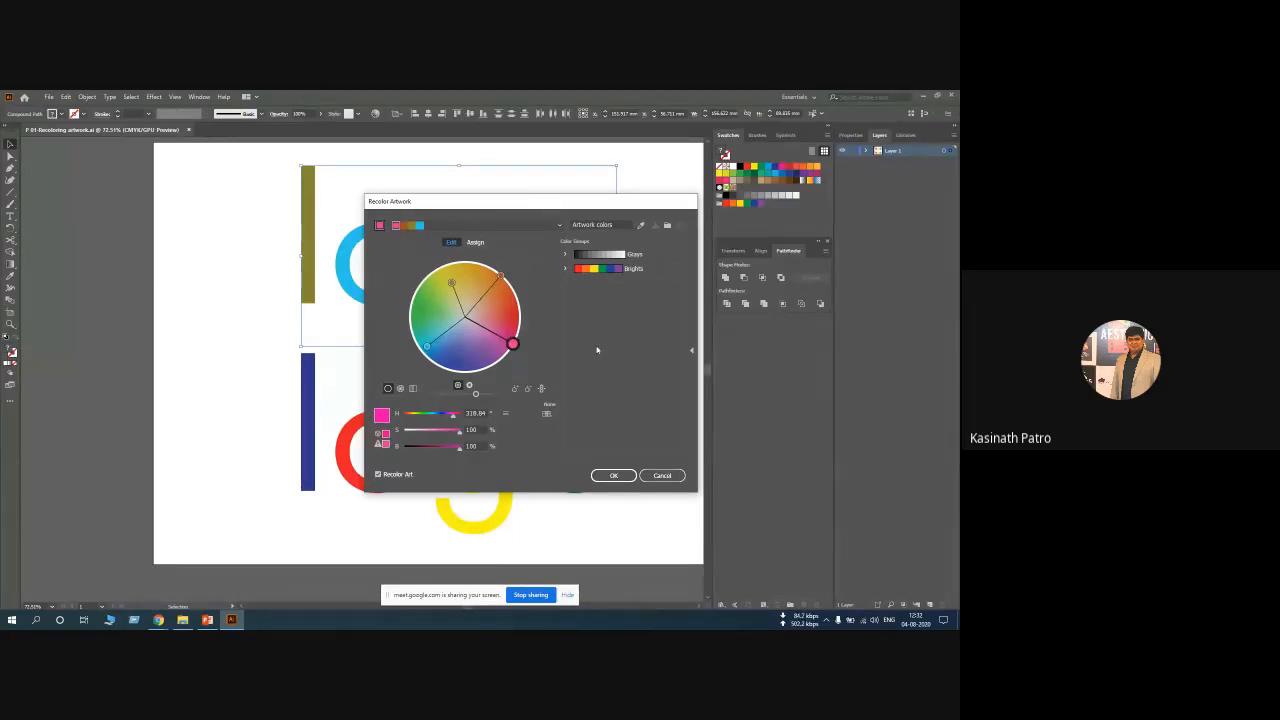
left_click(660, 476)
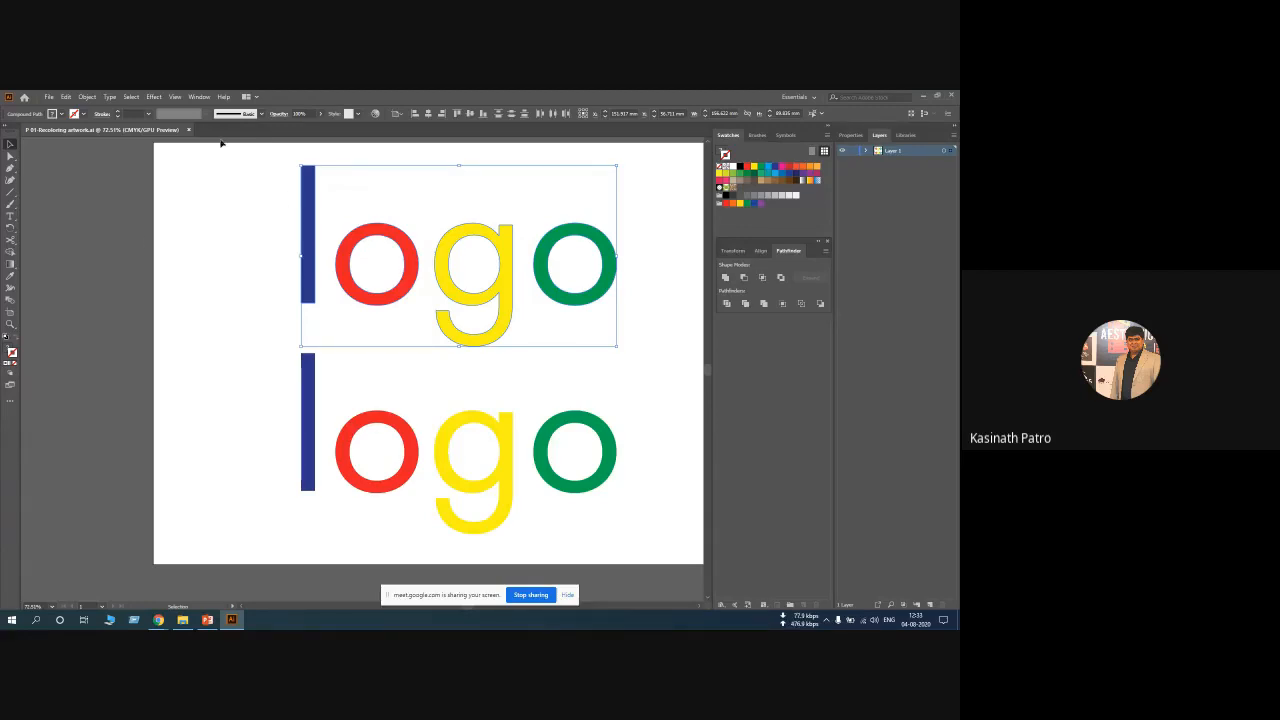
left_click(66, 97)
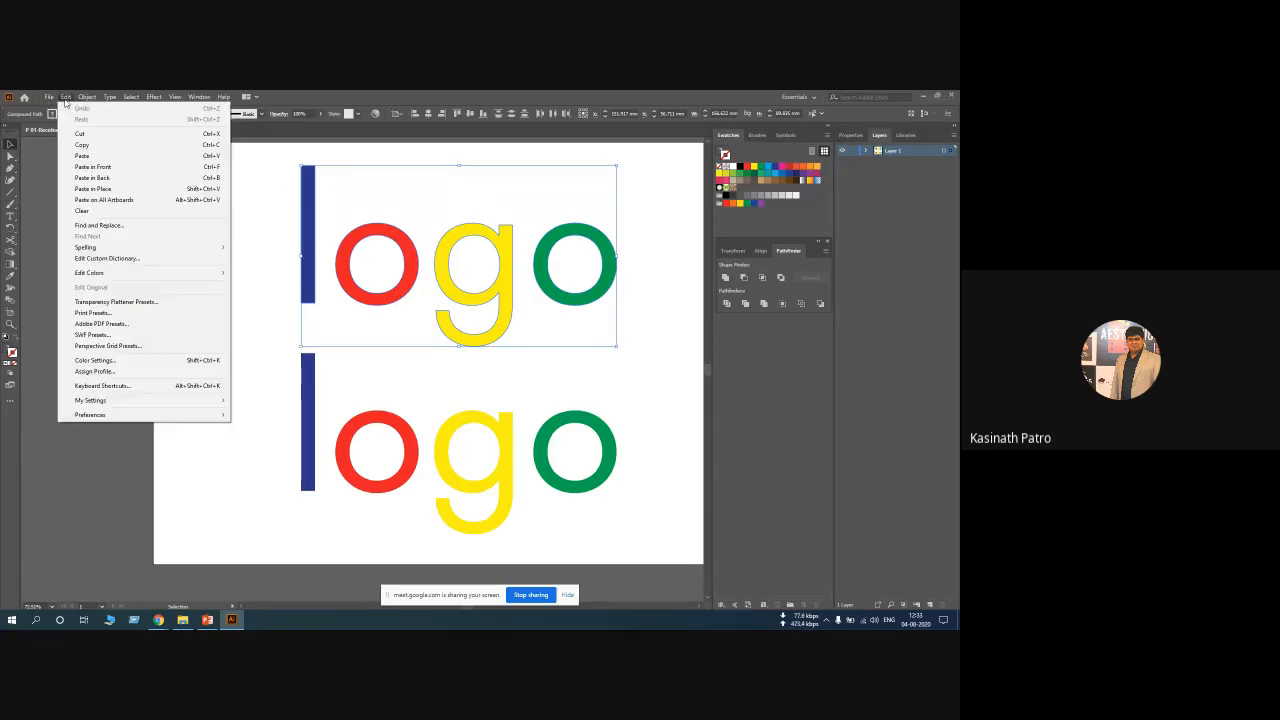
mouse_move(190, 417)
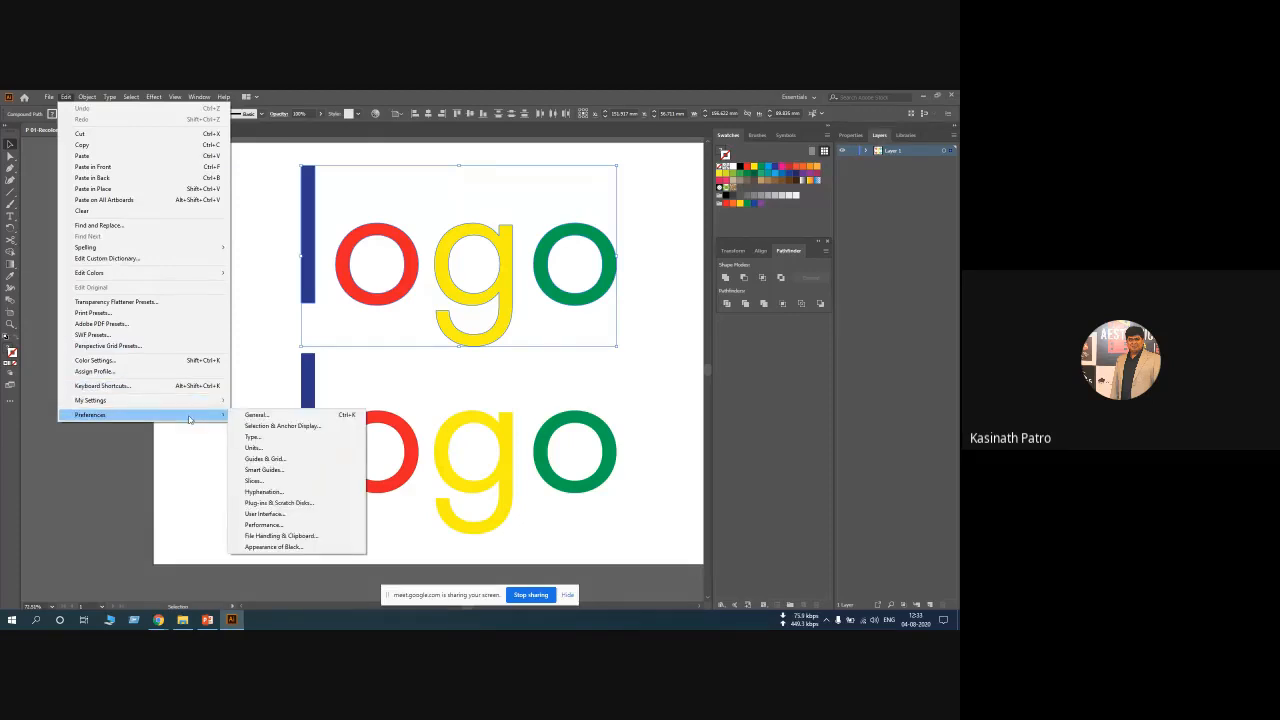
left_click(73, 463)
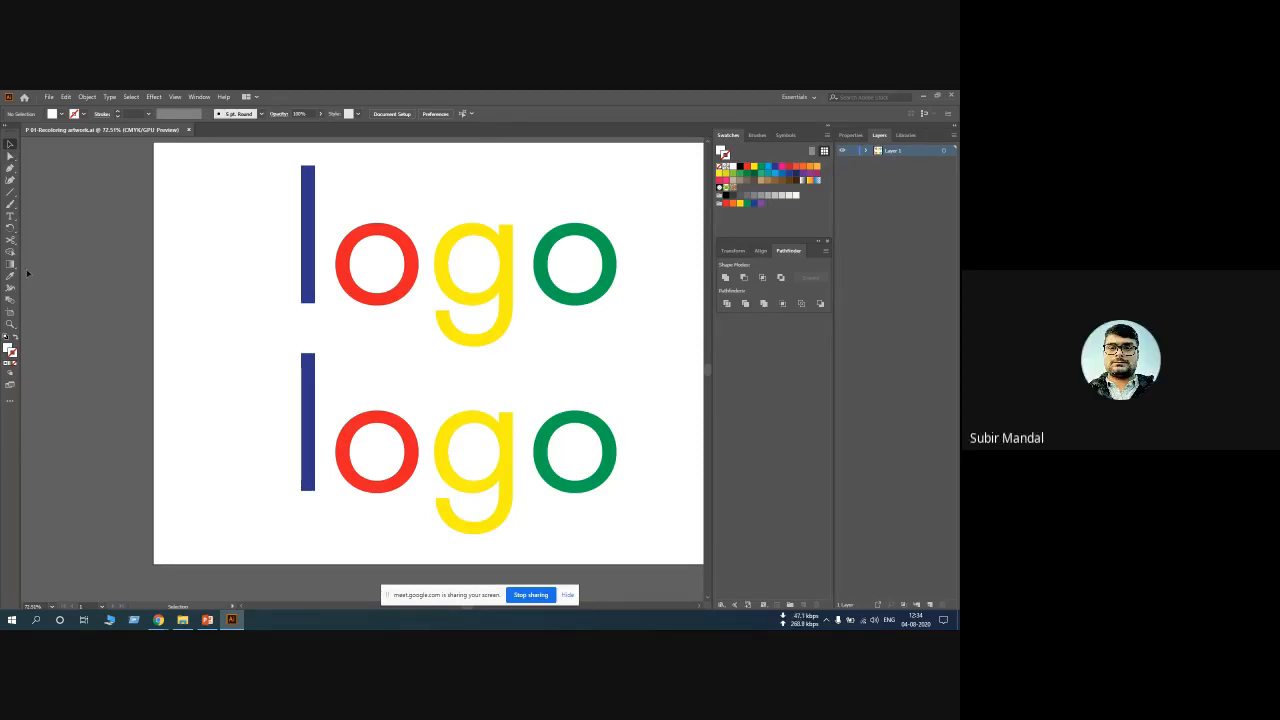
Activate the Polygon tool, bring up its radius and sides settings on the artboard, and cancel them
left_click(10, 192)
left_click(11, 146)
left_click(10, 191)
left_click(309, 218)
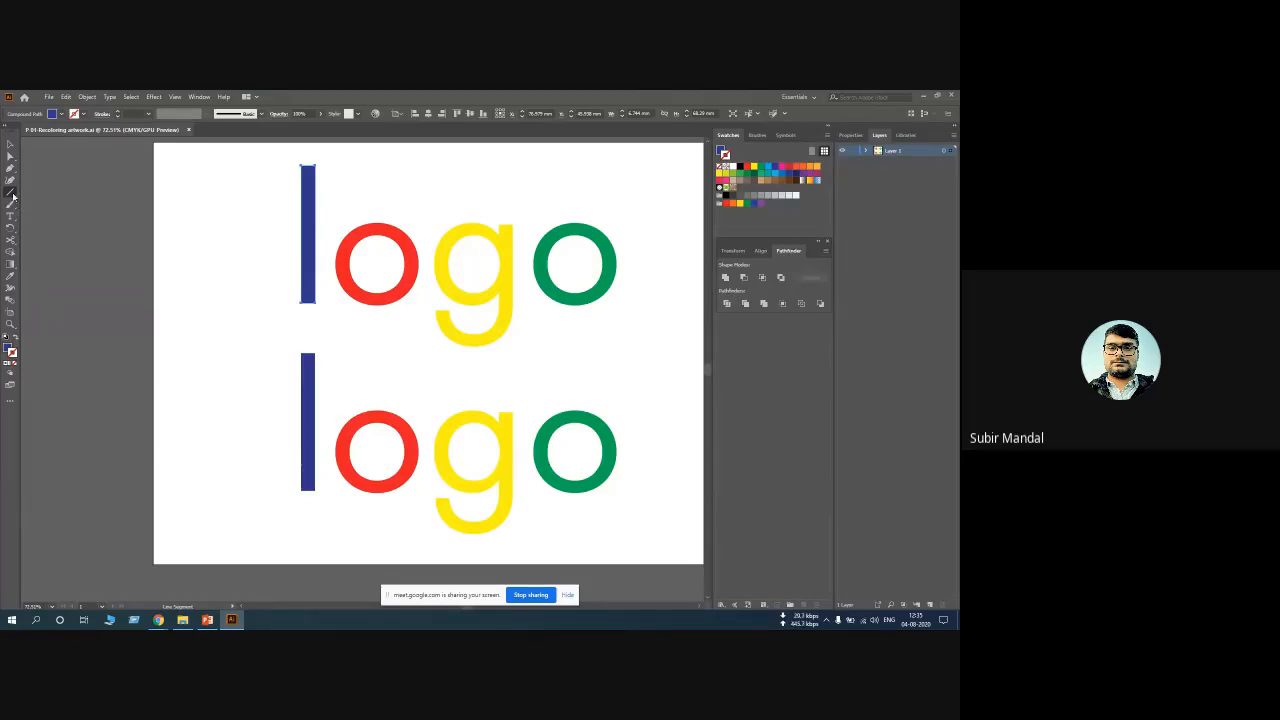
left_click_drag(10, 192, 61, 241)
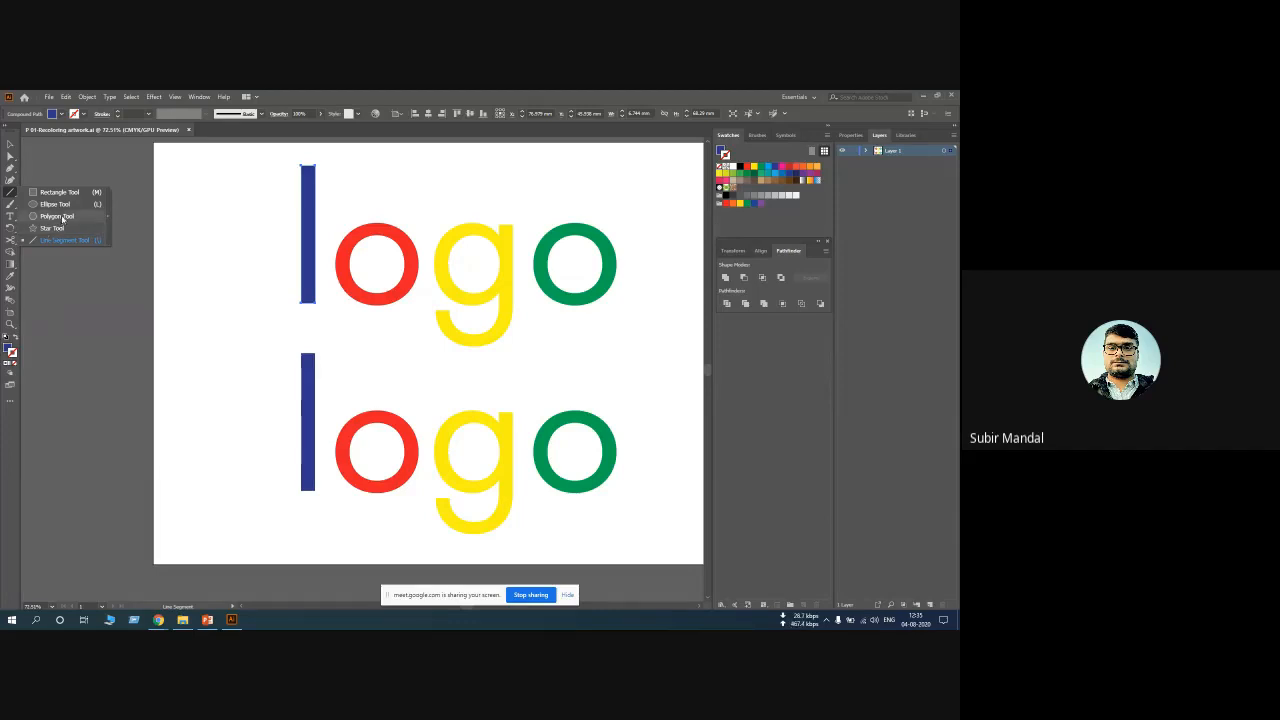
left_click(58, 216)
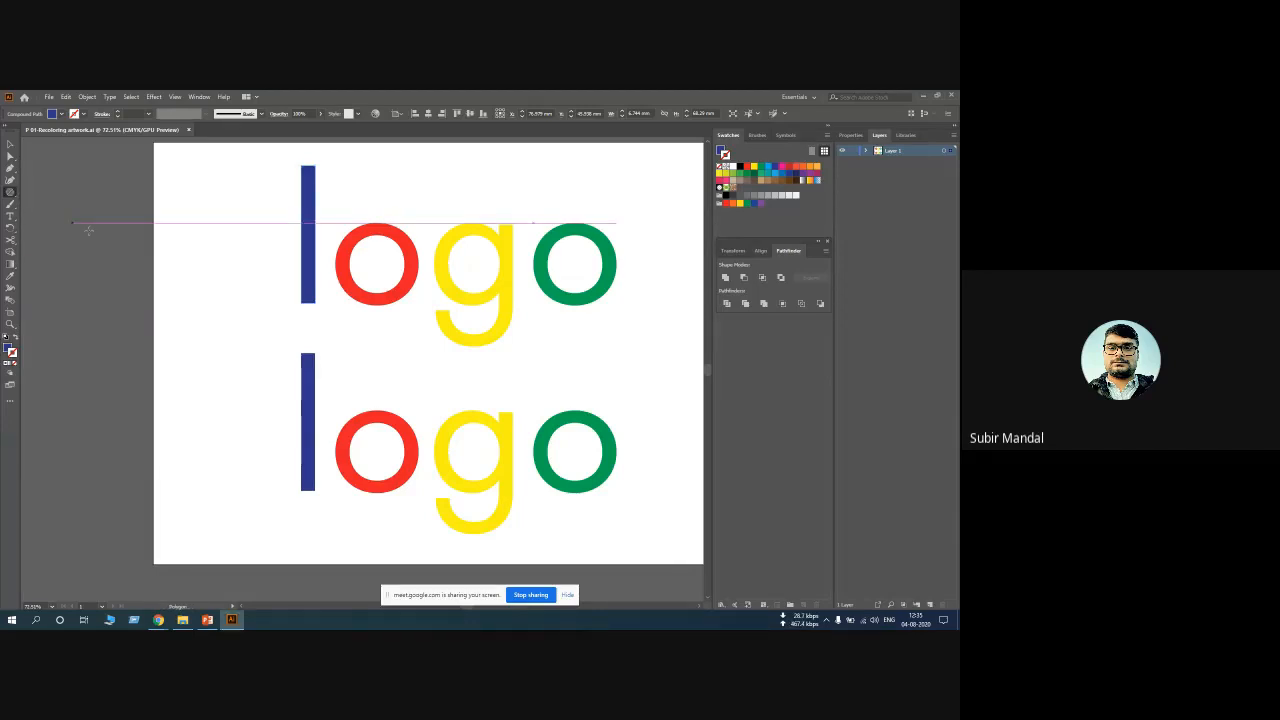
left_click(196, 252)
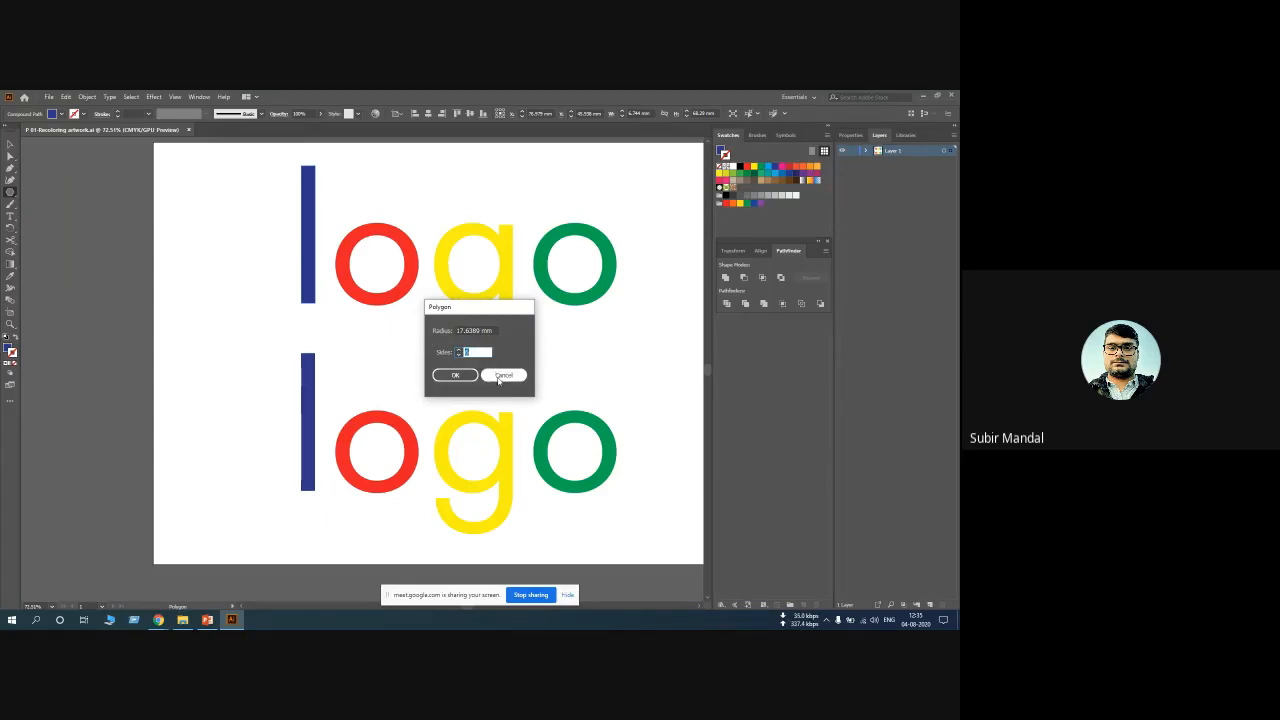
left_click(501, 376)
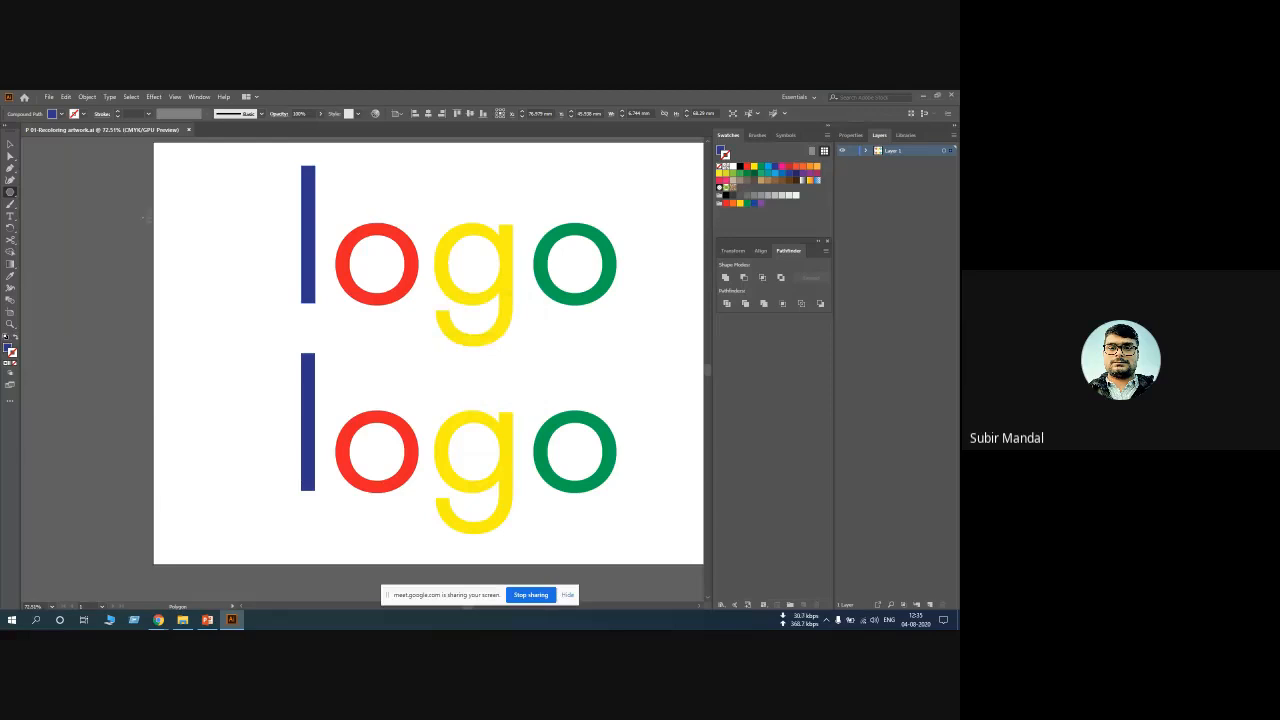
Draw a blue hexagon about 70 mm tall across the artboard's left edge, apply a gradient stroke, and delete the shape
left_click_drag(145, 217, 215, 238)
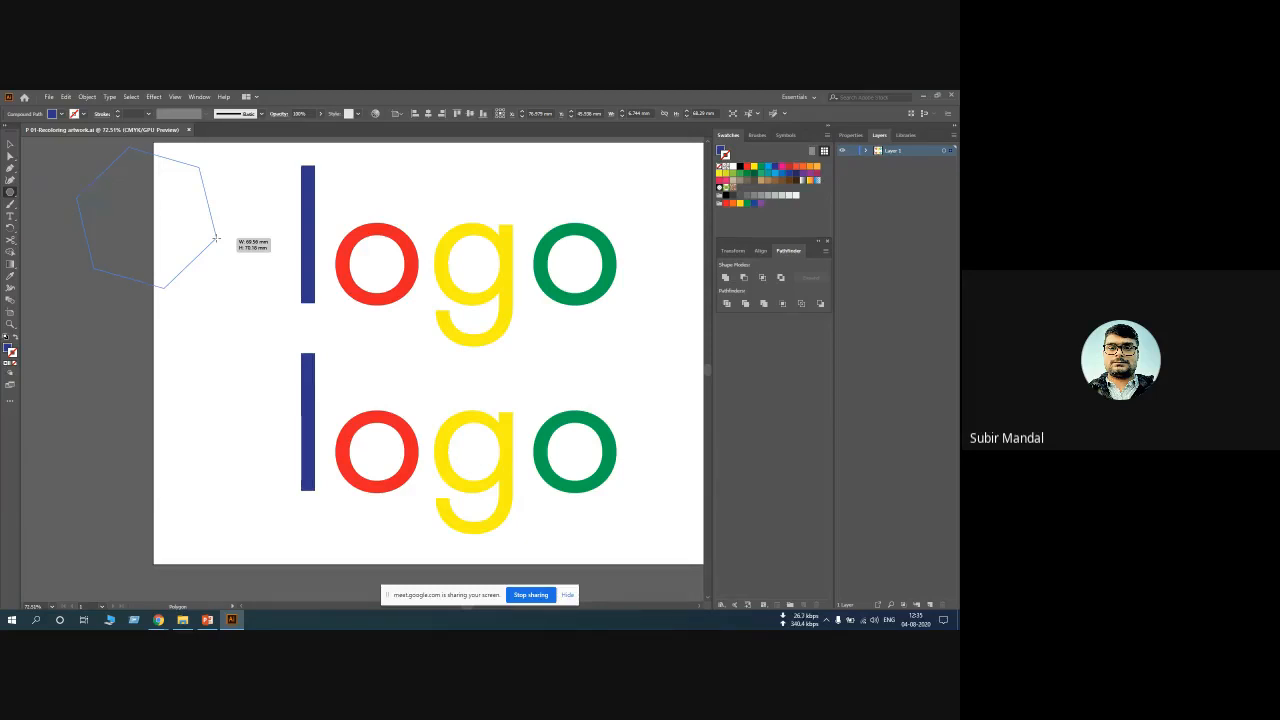
left_click_drag(215, 238, 205, 270)
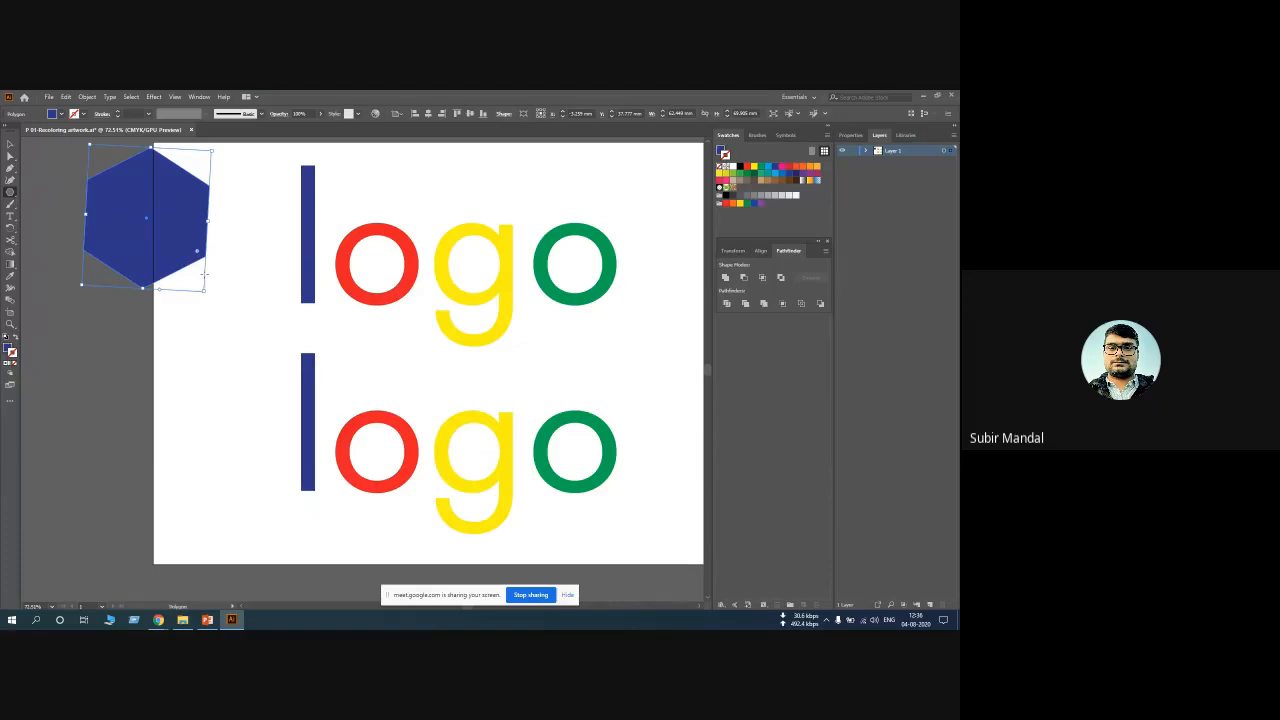
key("period")
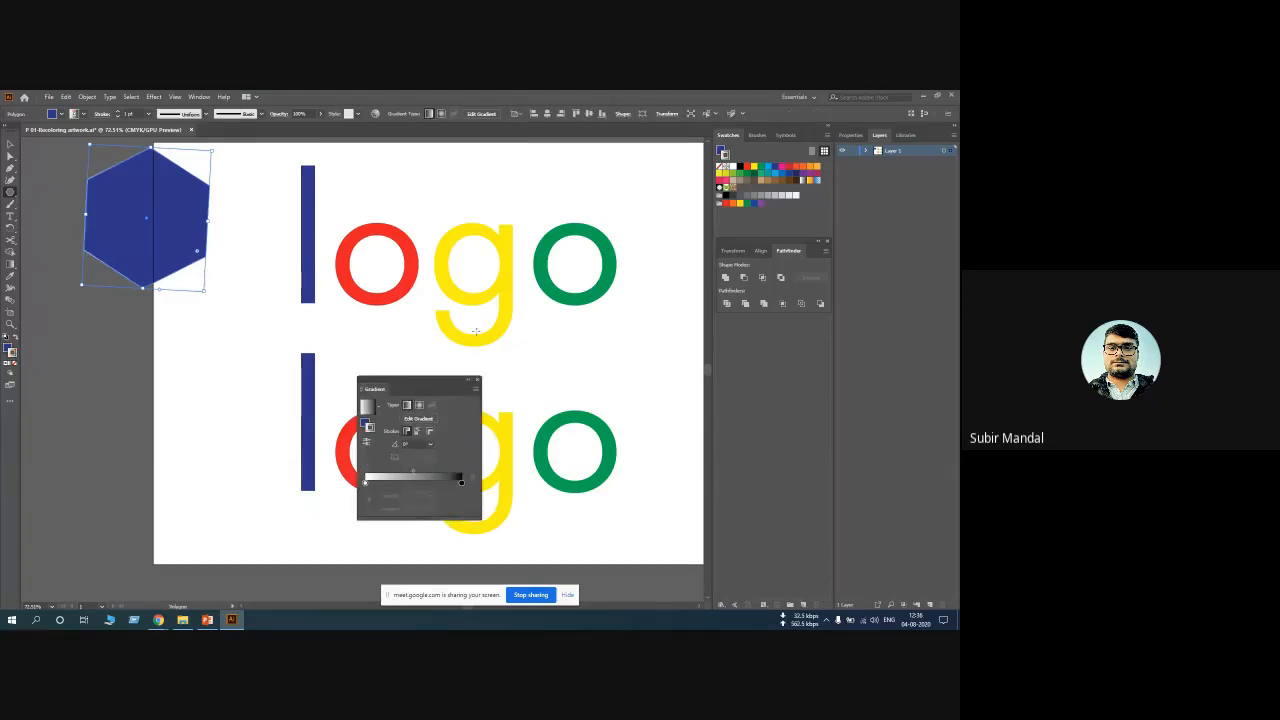
left_click(478, 380)
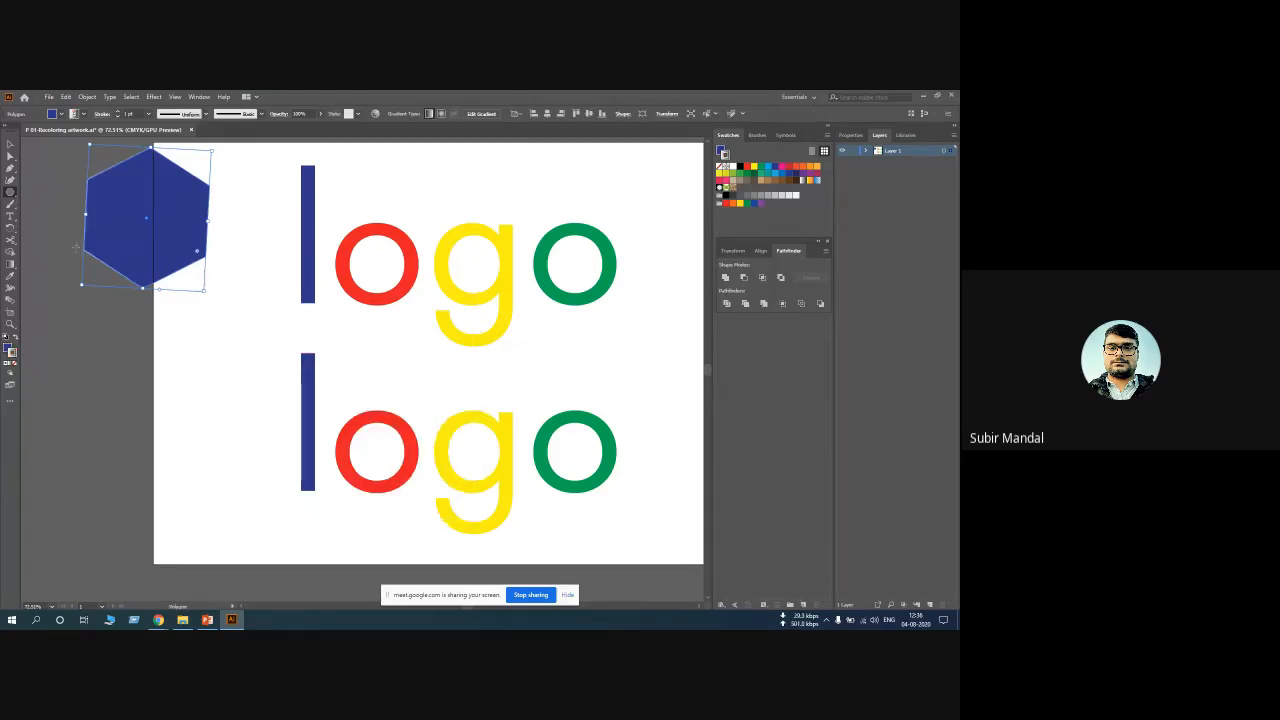
left_click(9, 144)
left_click_drag(153, 235, 229, 338)
key("Delete")
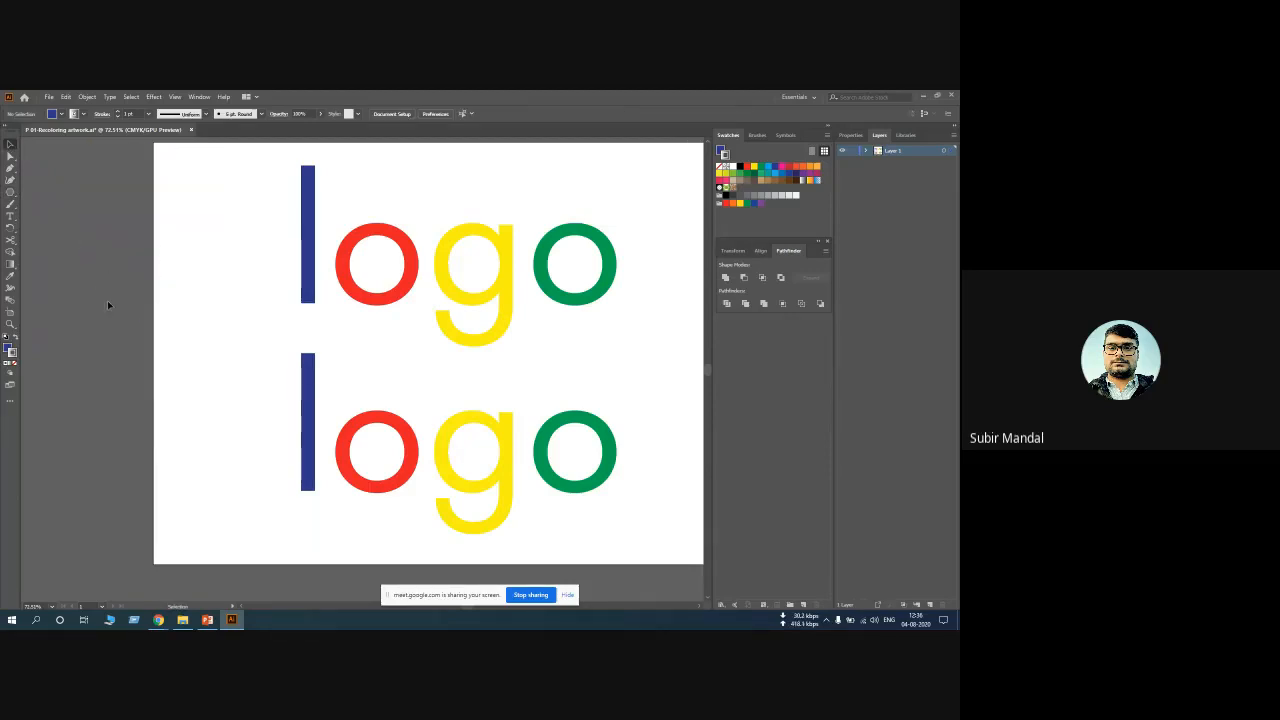
Draw a small tilted hexagon beside the upper logo's letter l with the Polygon tool and delete it
left_click(10, 192)
mouse_move(192, 258)
left_mouse_down()
mouse_move(240, 312)
mouse_move(212, 337)
mouse_move(210, 314)
mouse_move(252, 292)
mouse_move(211, 349)
mouse_move(218, 410)
mouse_move(243, 335)
mouse_move(161, 211)
mouse_move(228, 328)
mouse_move(176, 244)
left_mouse_up()
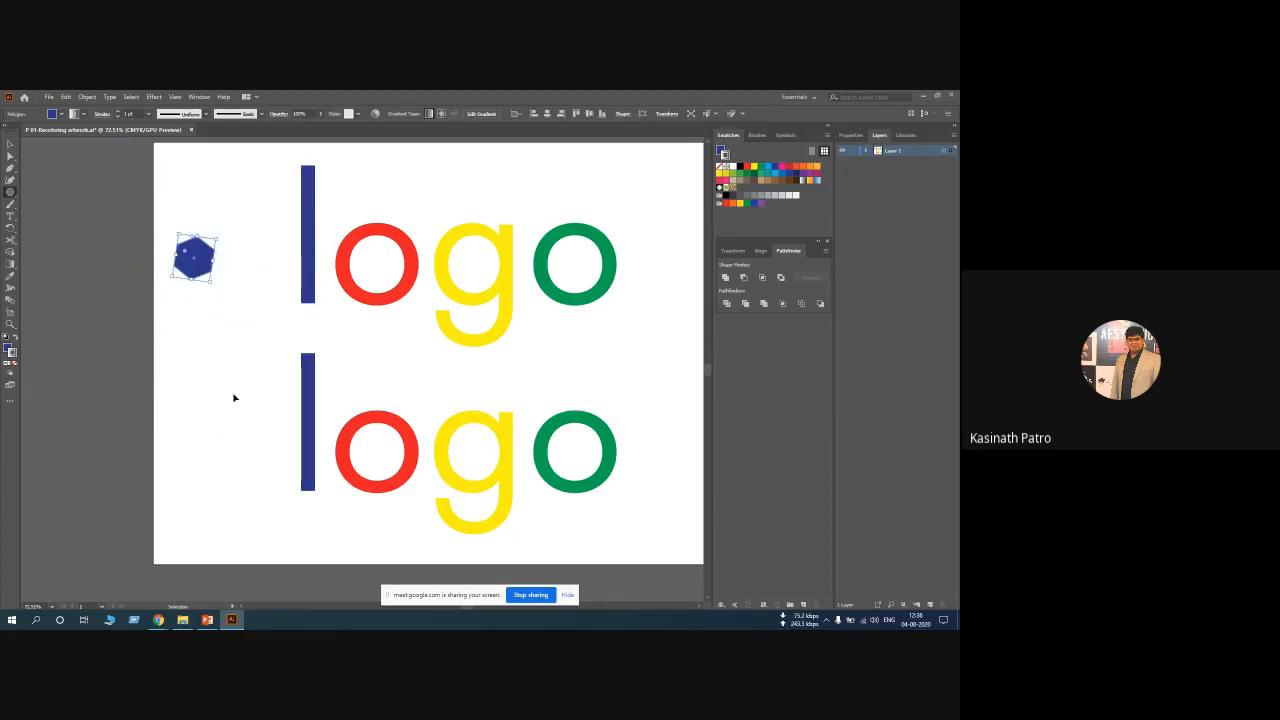
key("Delete")
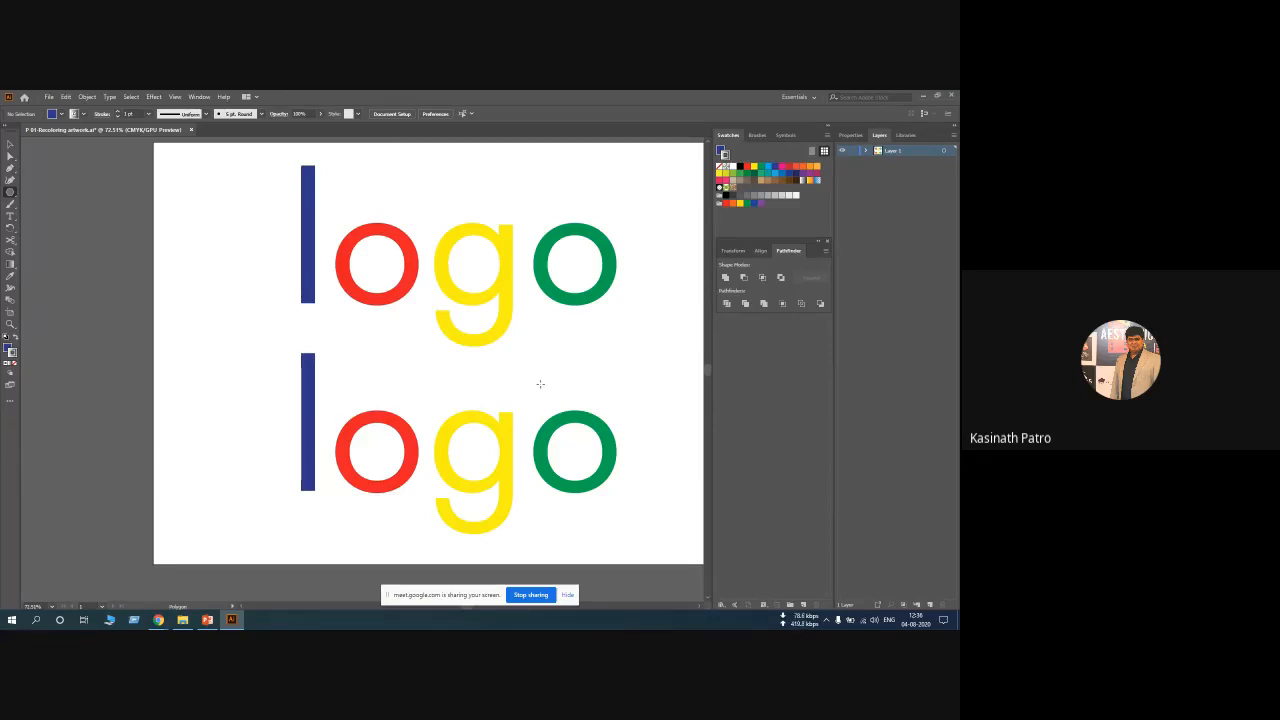
left_click_drag(335, 222, 335, 376)
Close the Adobe Color page in Chrome and the P 01-Recoloring artwork.ai document in Illustrator
mouse_move(159, 621)
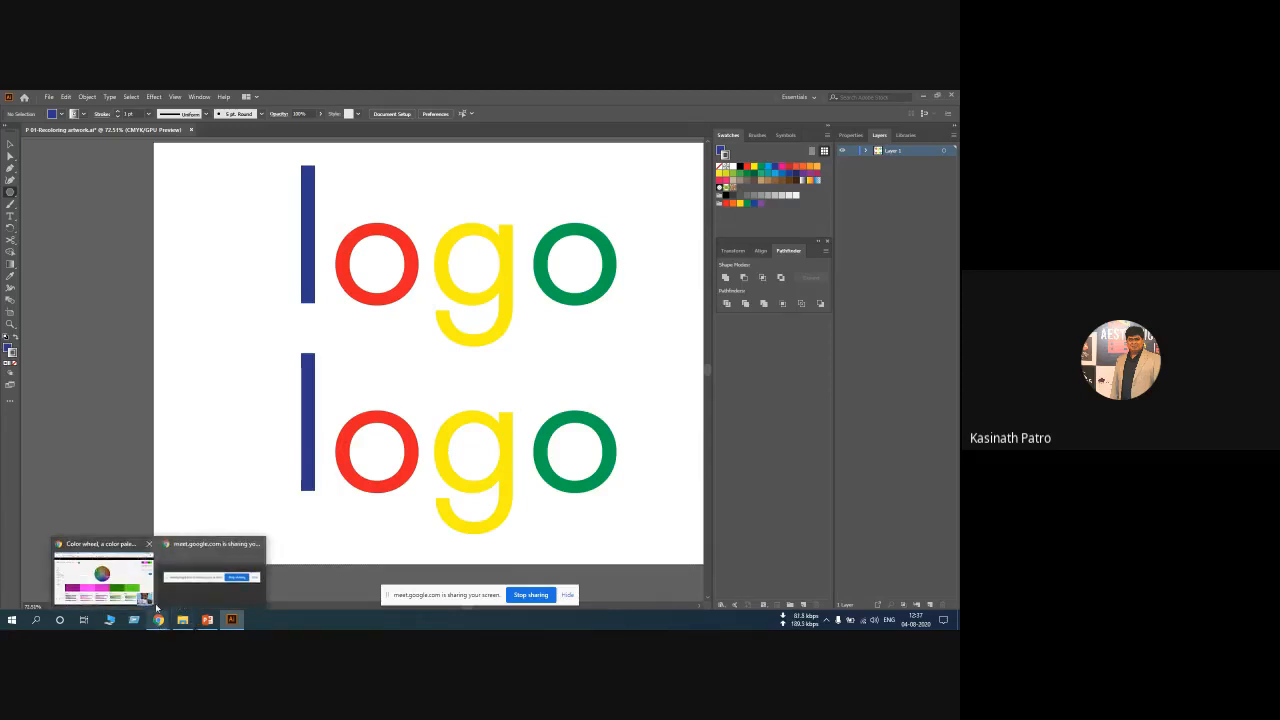
left_click(135, 597)
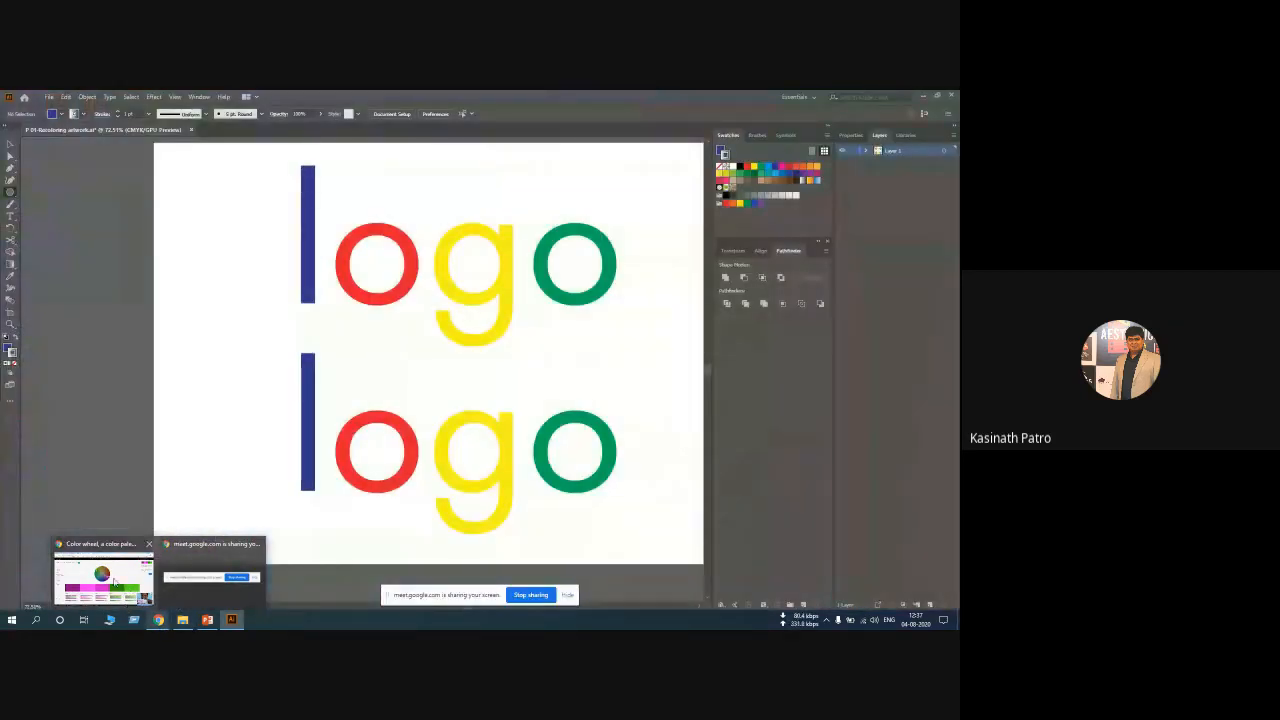
left_click(103, 578)
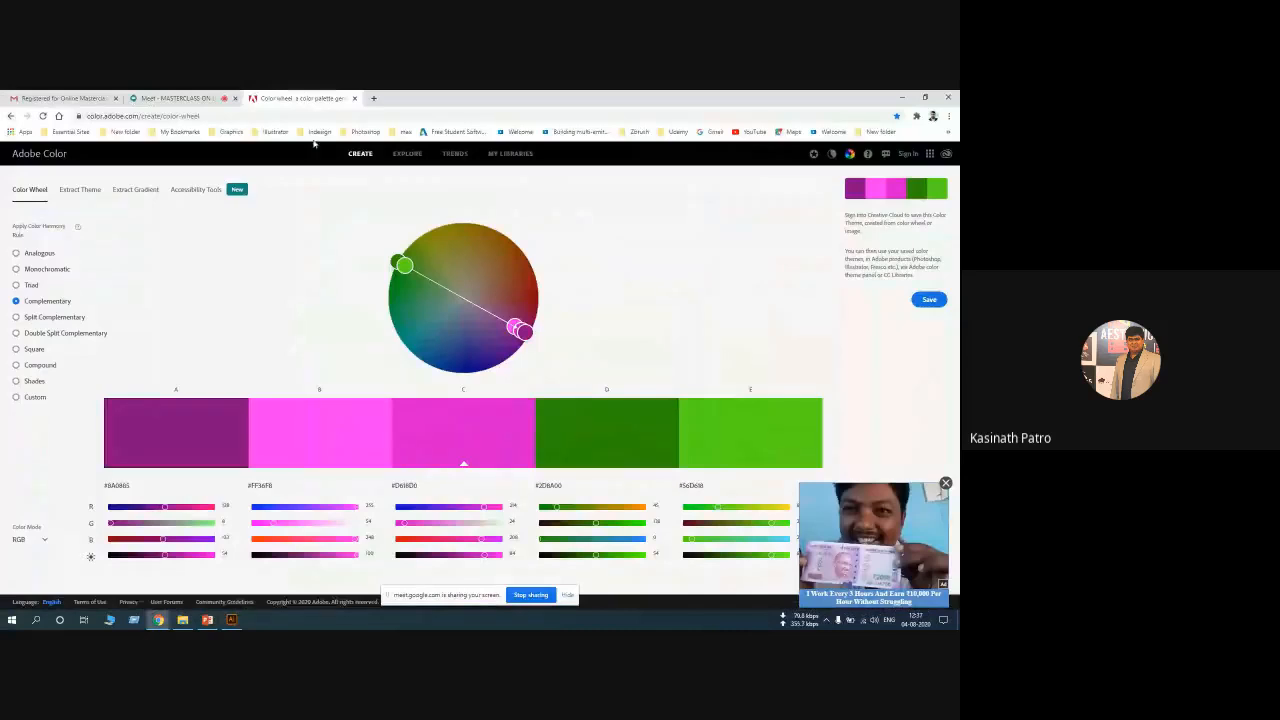
left_click(355, 99)
left_click(902, 97)
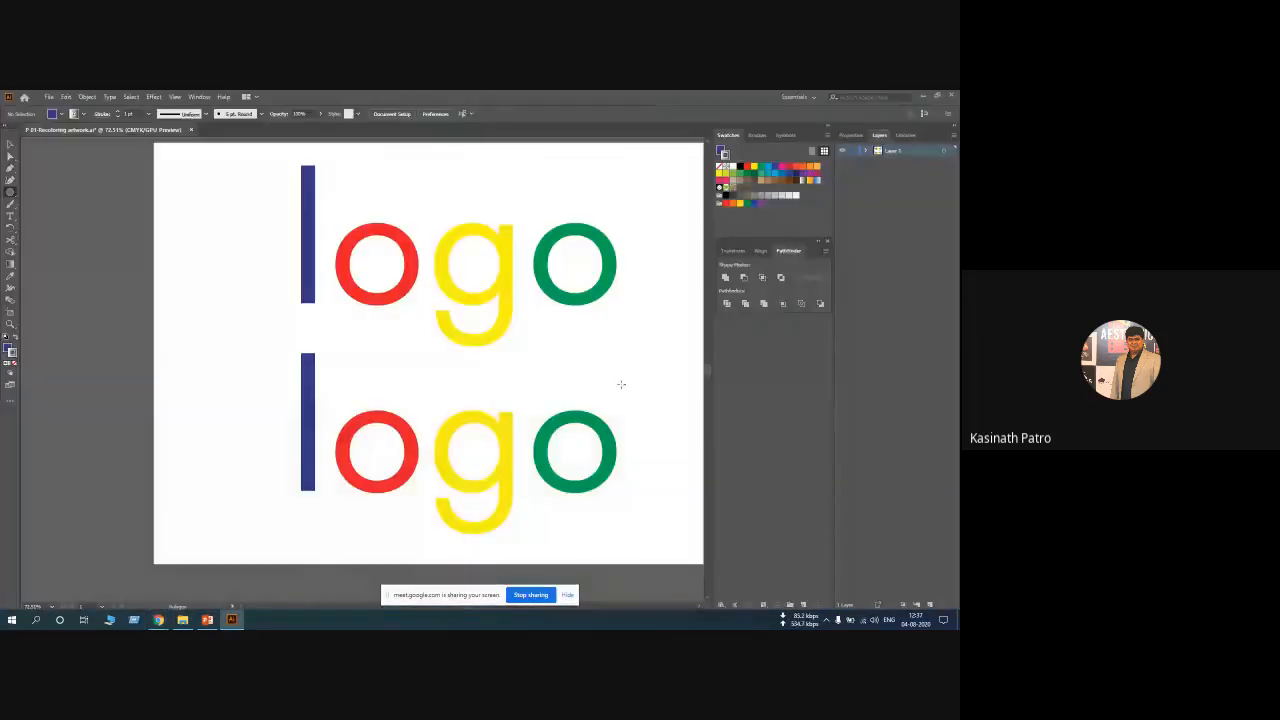
left_click(192, 131)
left_click(527, 368)
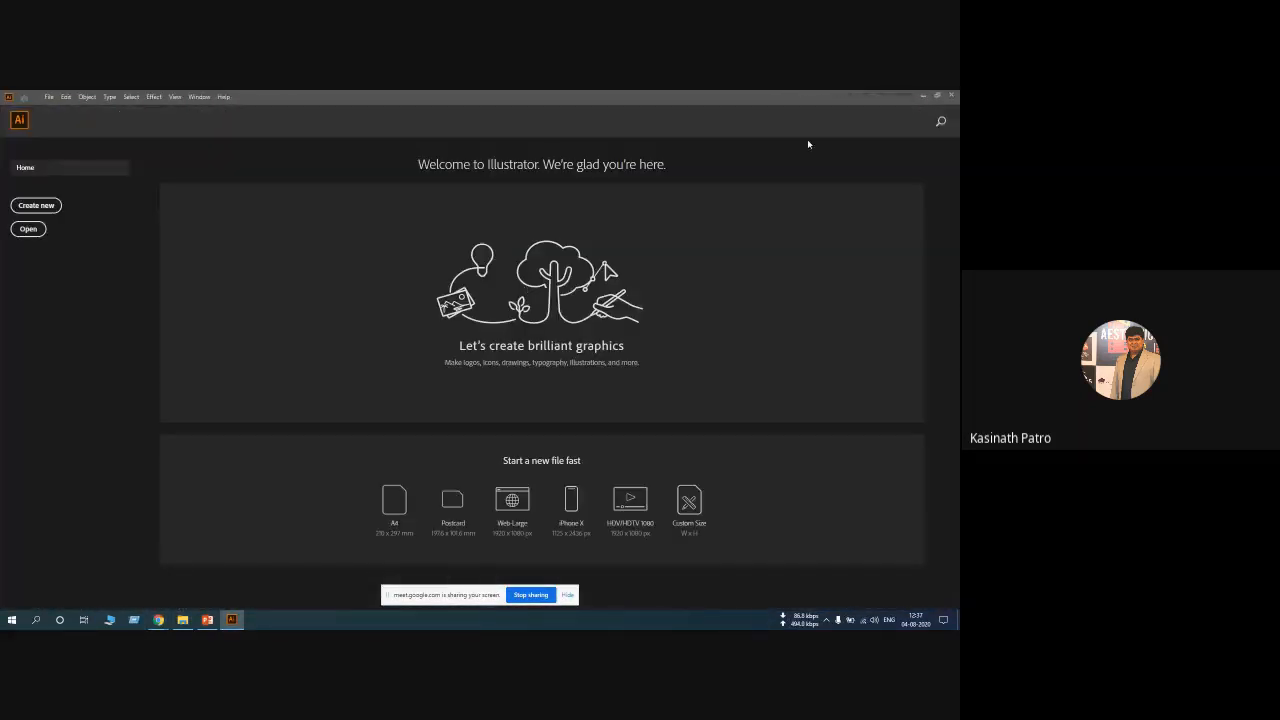
Minimize Illustrator, PowerPoint and the remaining open window to show the desktop
left_click(925, 97)
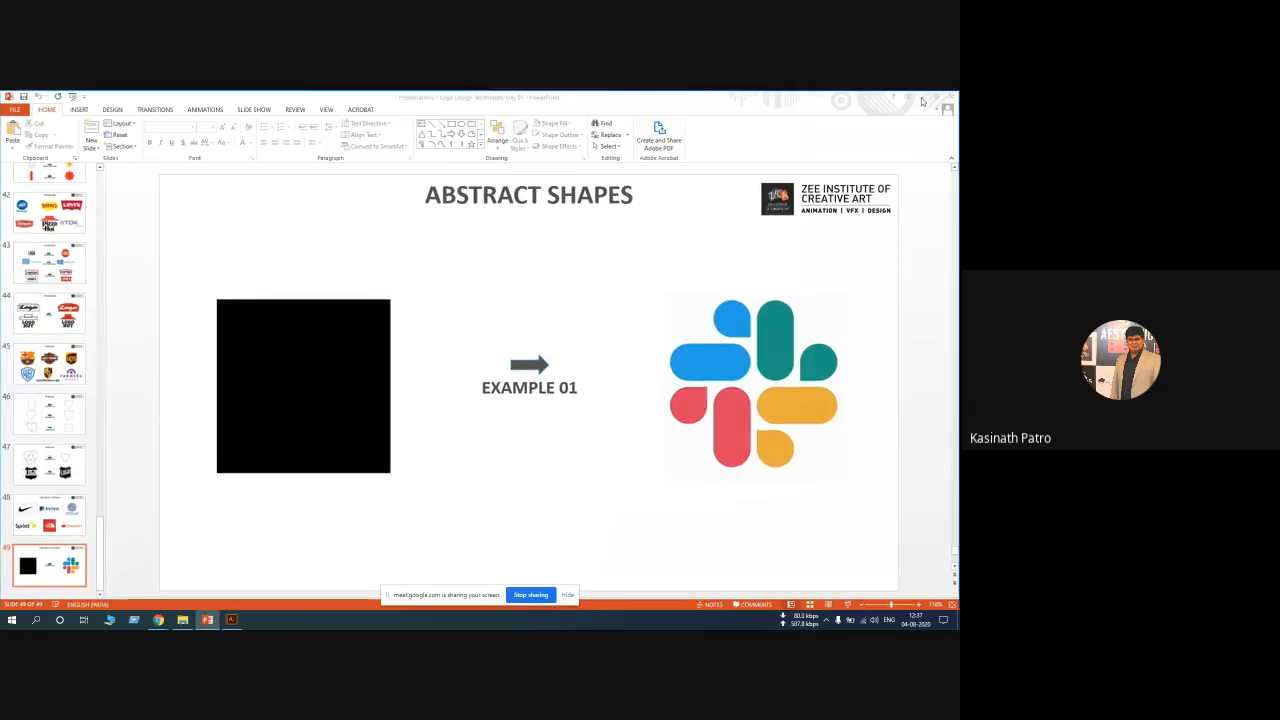
left_click(928, 100)
left_click(740, 130)
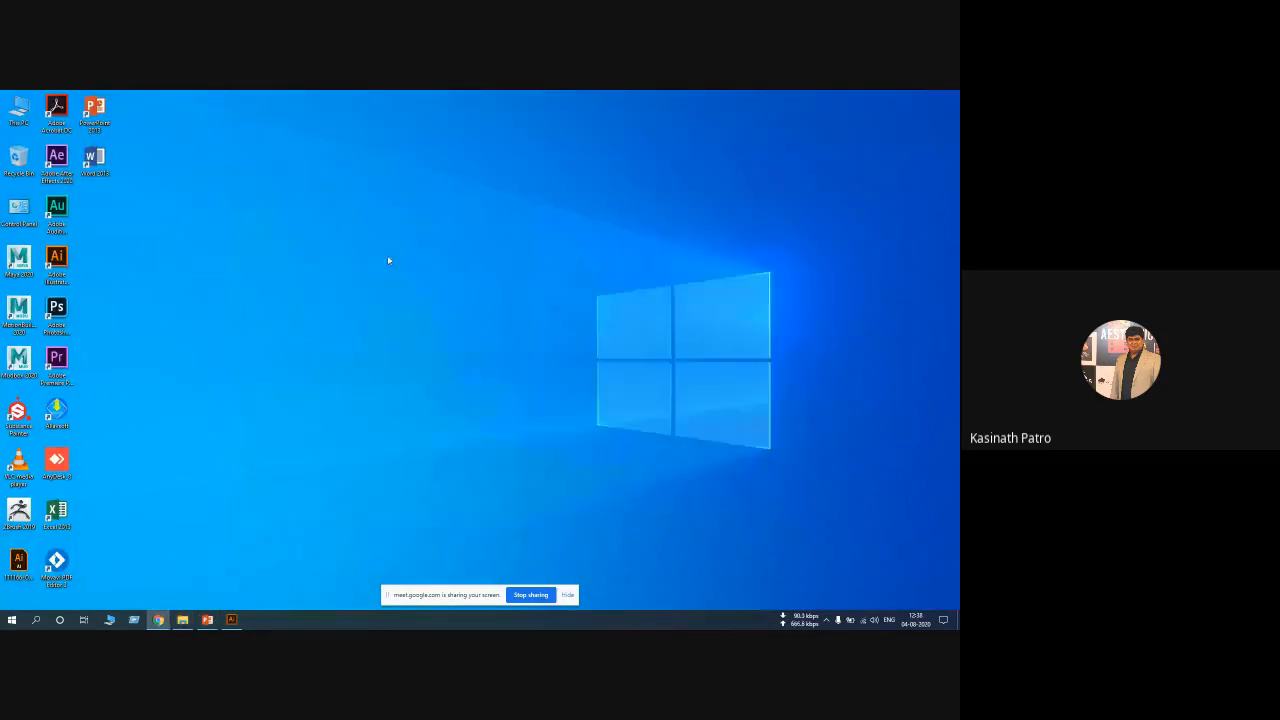
right_click(364, 230)
left_click(400, 257)
Switch to PowerPoint and go back from the Abstract Shapes slide to slide 32, Ovals
left_click(232, 620)
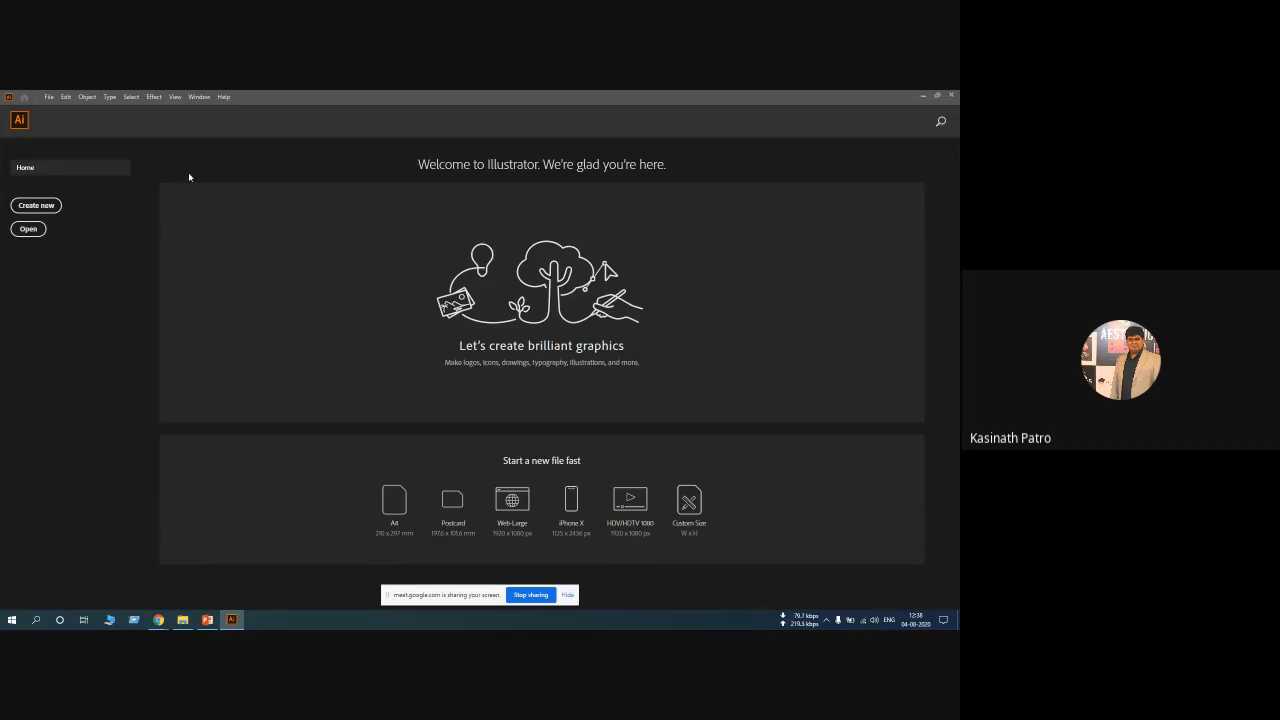
left_click(208, 620)
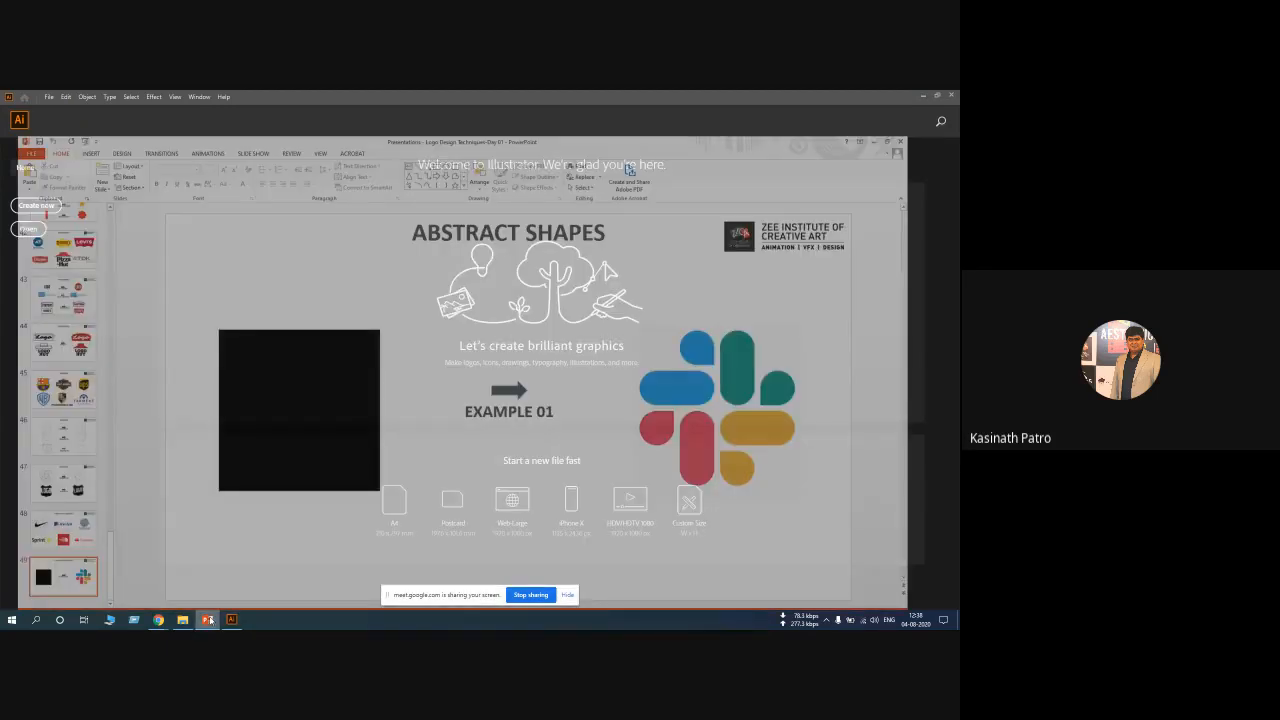
scroll(55, 330, "up", 10)
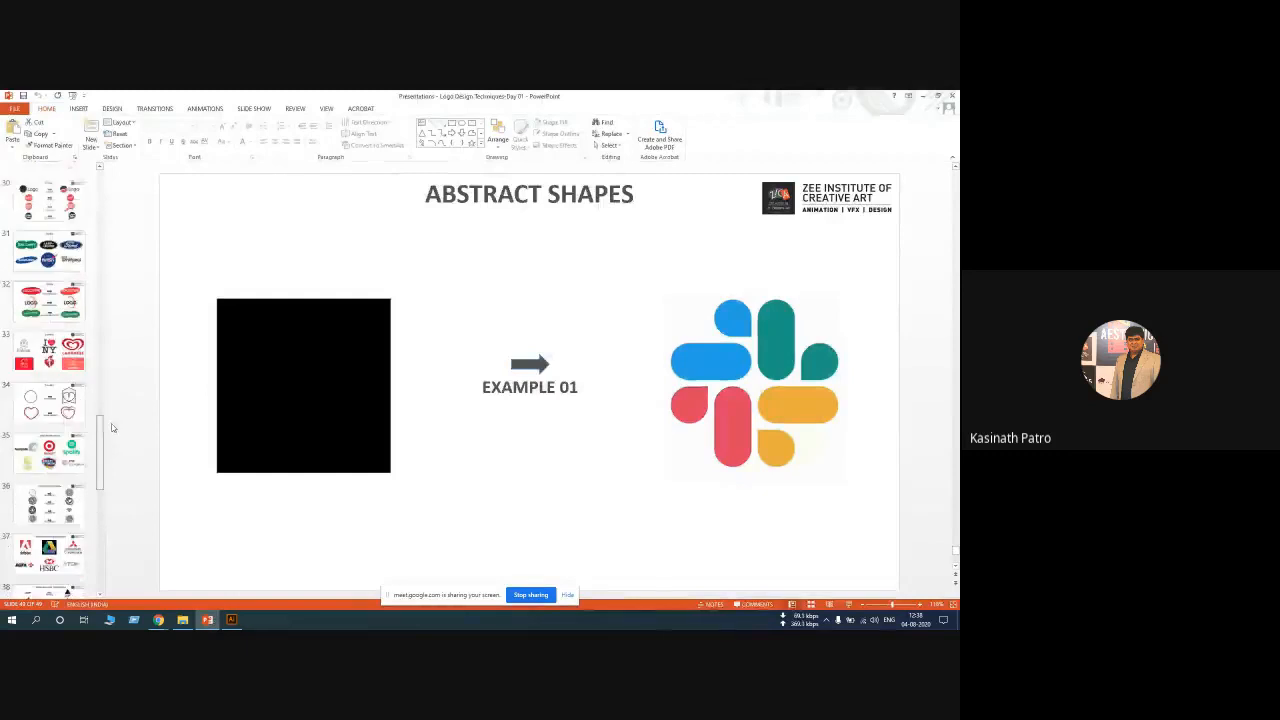
left_click(60, 326)
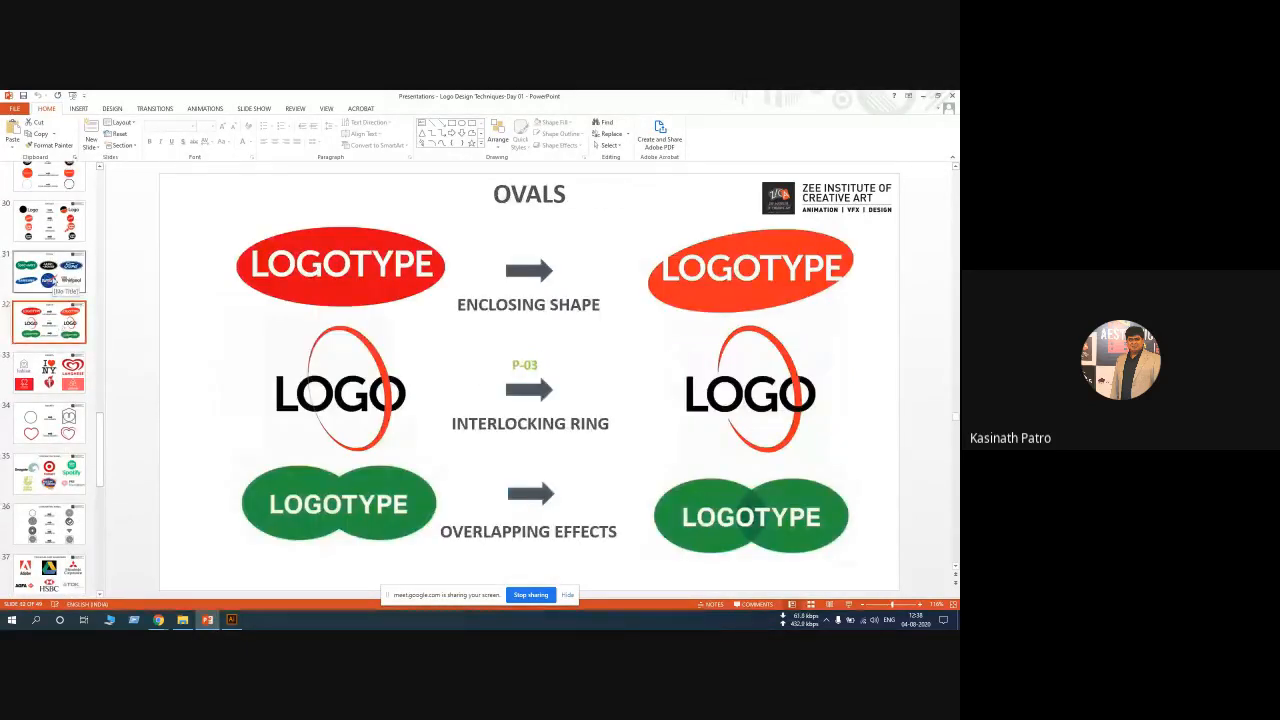